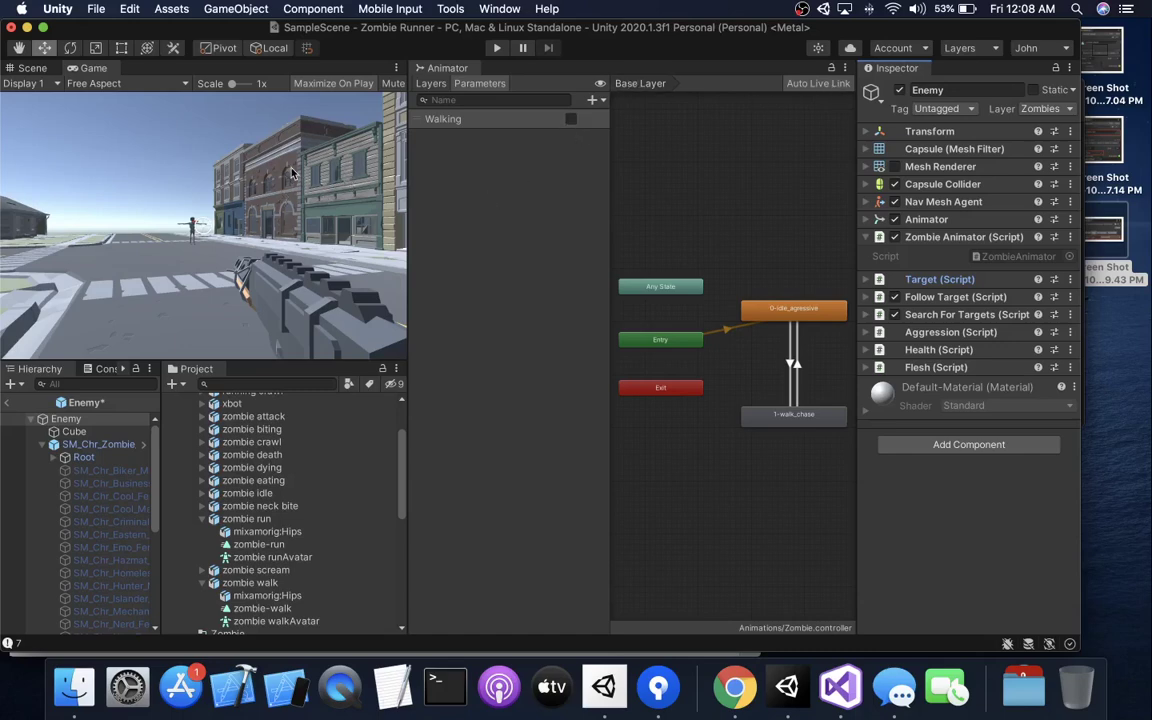
- Play-test the scene, moving the player forward and back to observe how the zombie follows, and stop play mode
left_click(497, 48)
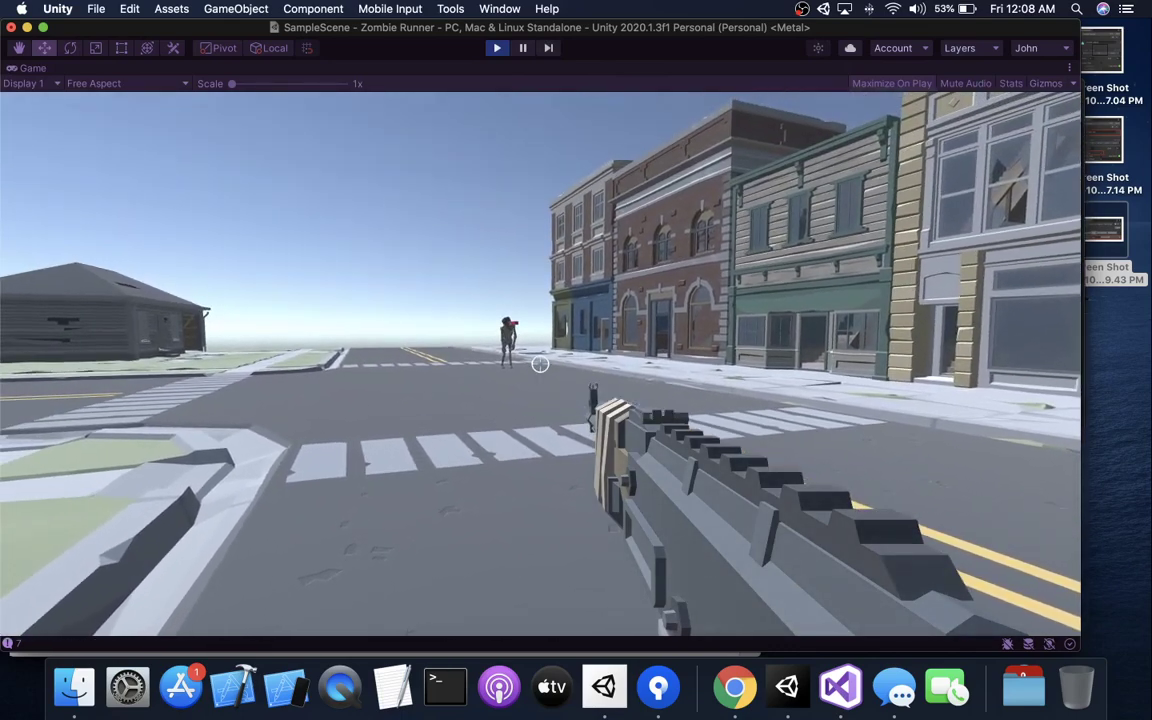
key("w")
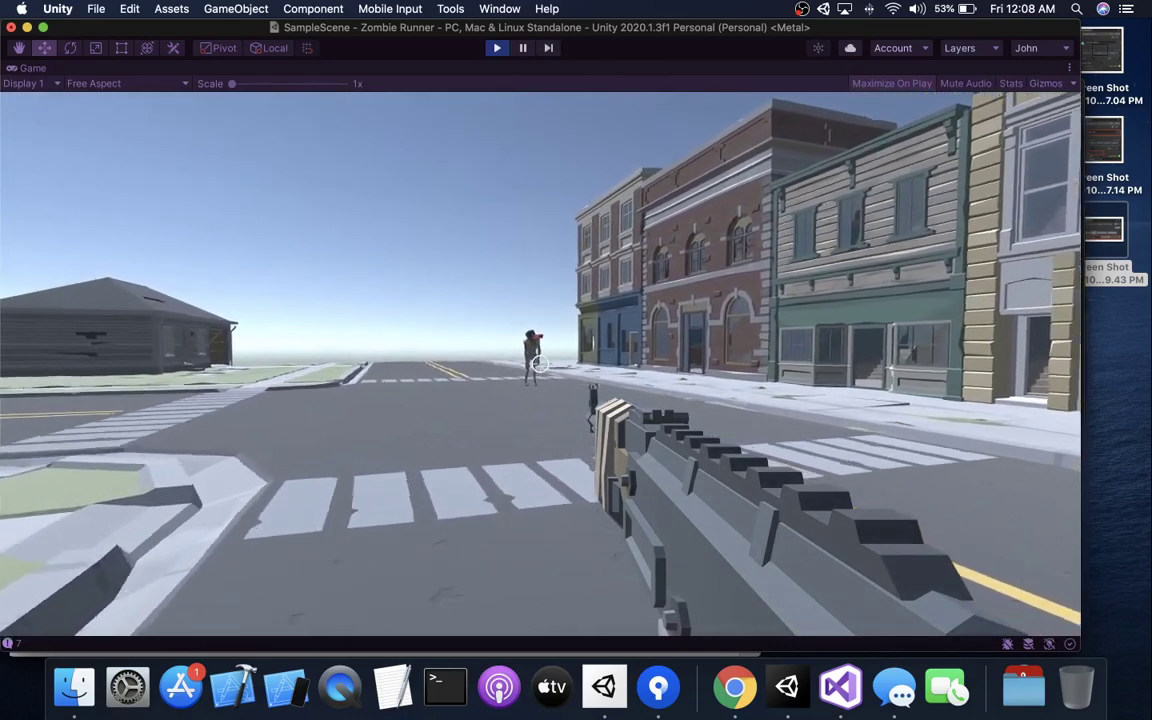
key("s")
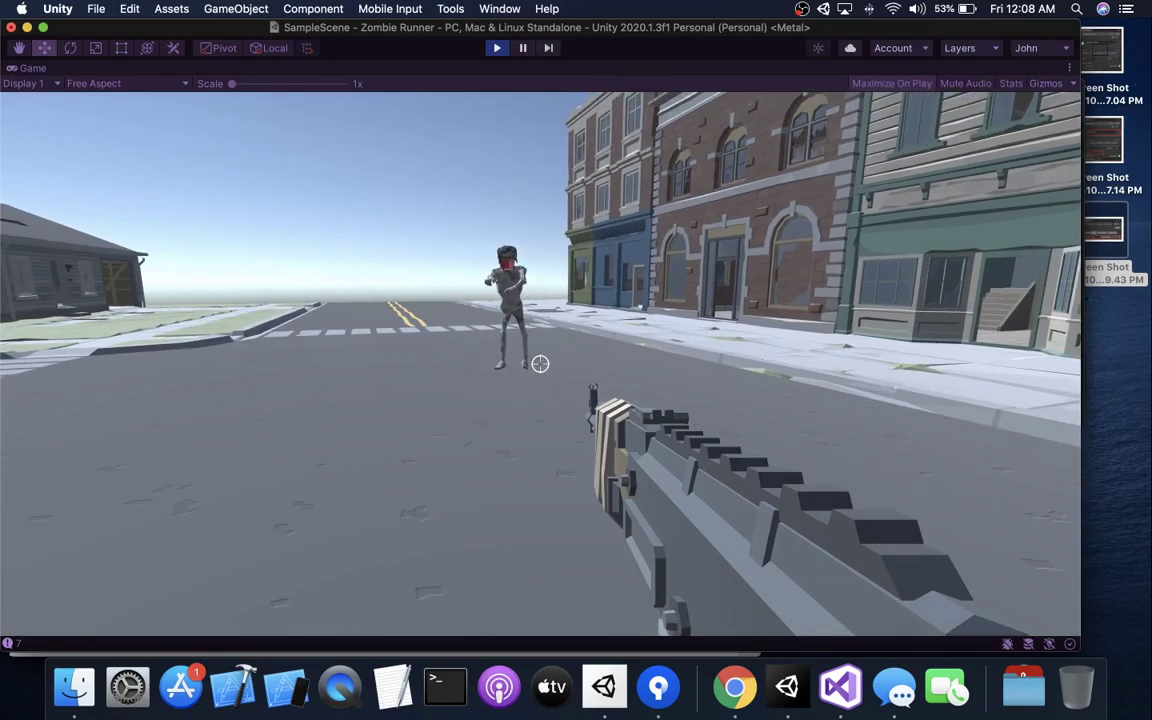
key("s")
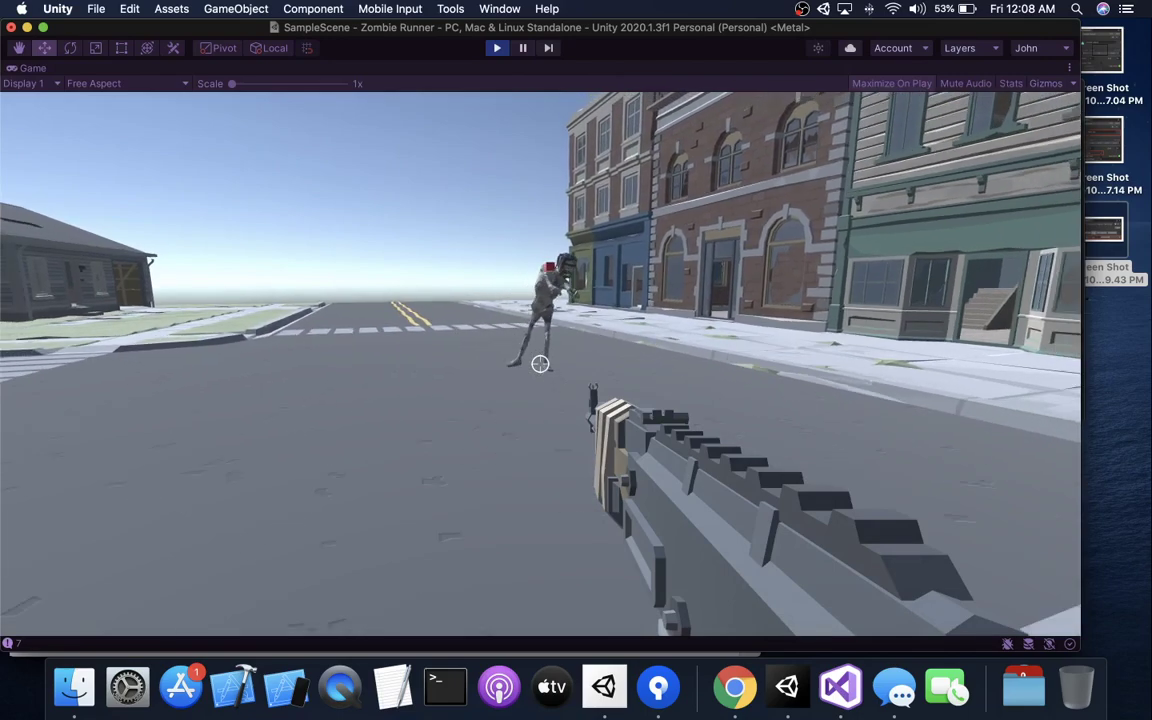
key("s")
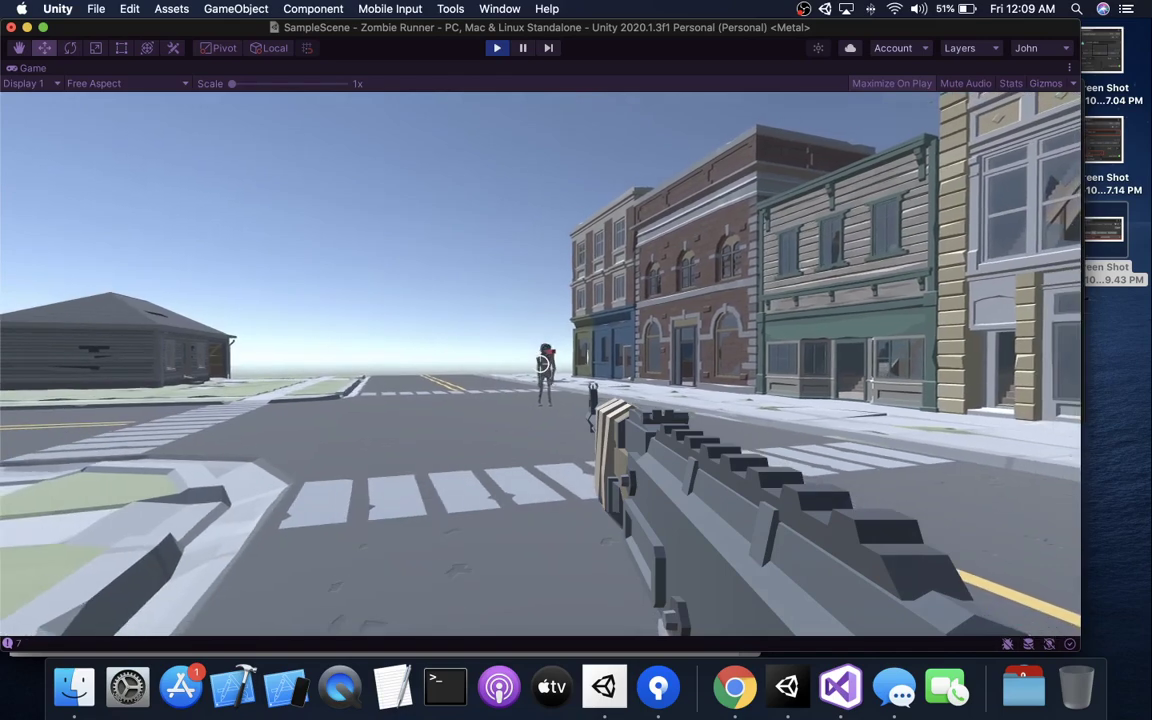
left_click(540, 364)
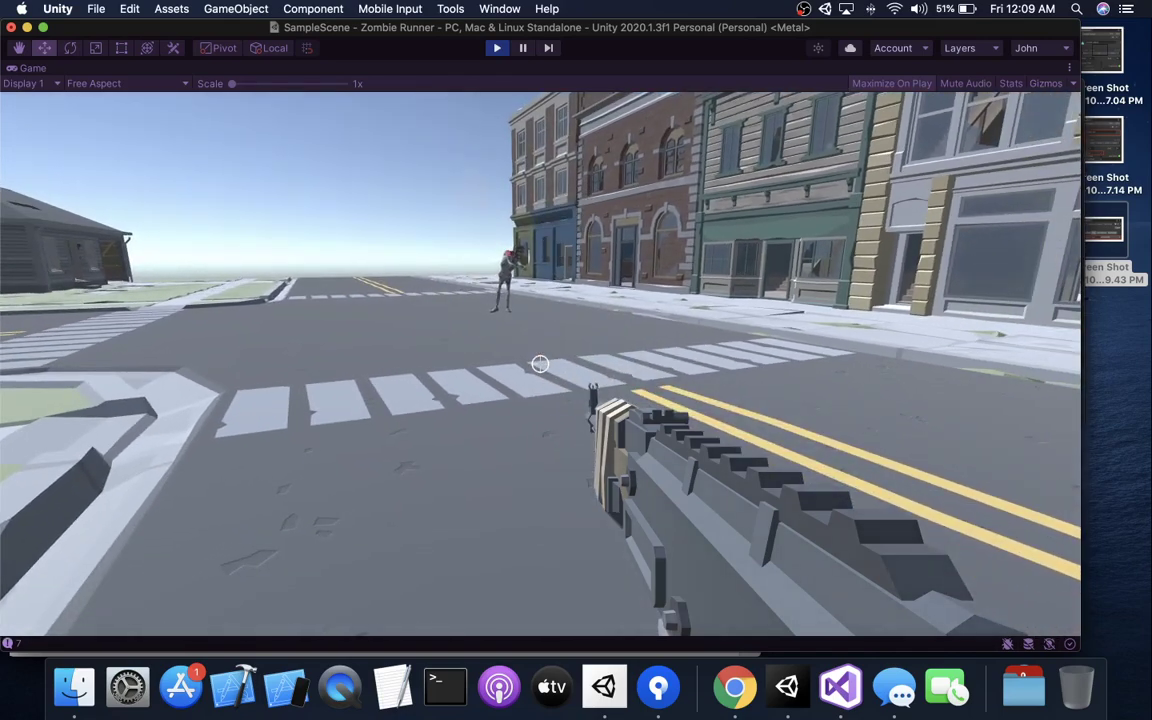
key("s")
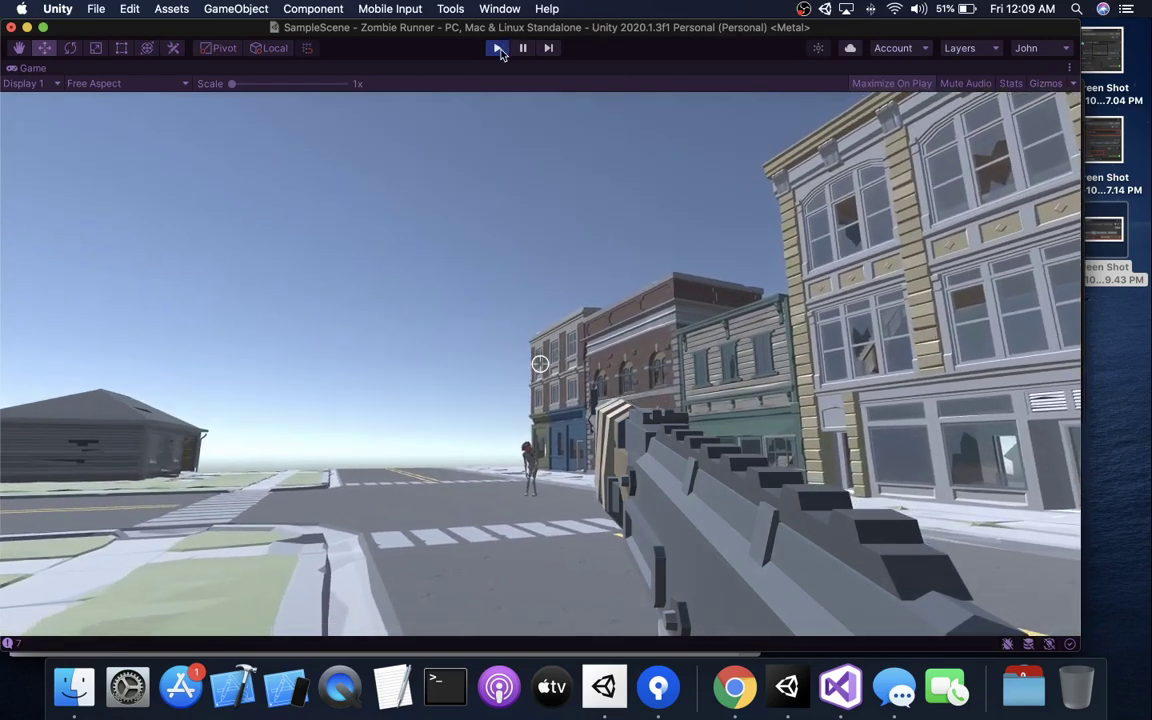
left_click(499, 49)
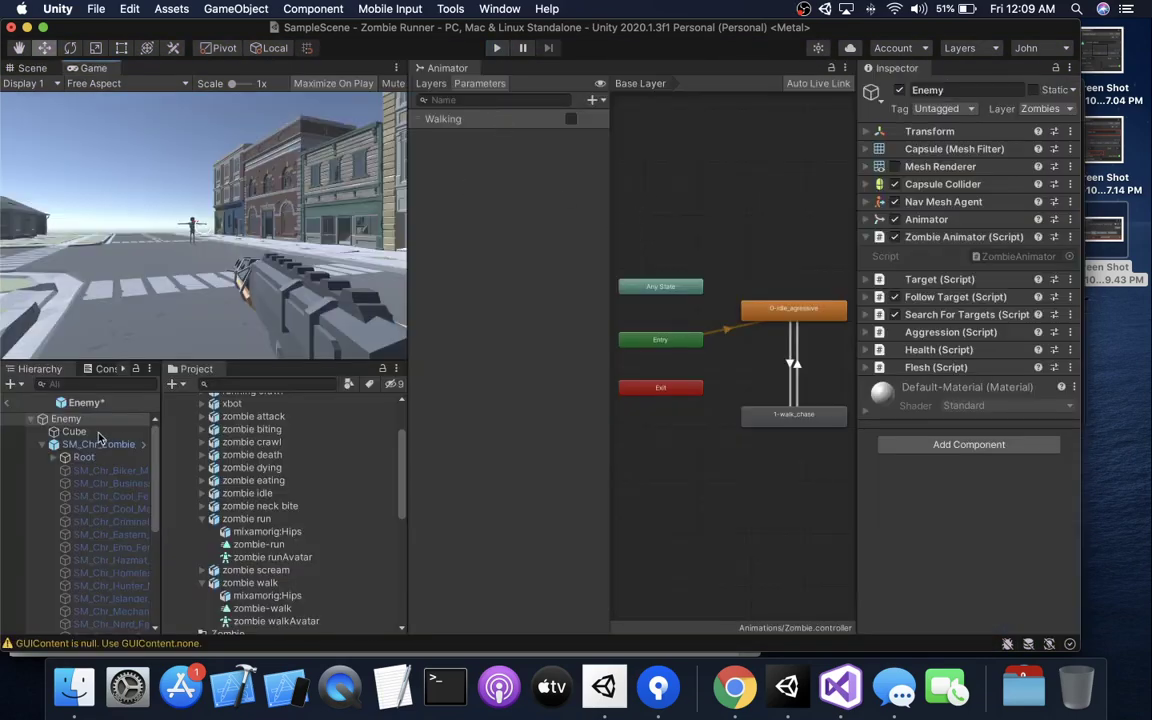
- Exit the Enemy prefab's editing mode, saving its changes, and select Enemy in SampleScene
left_click(8, 402)
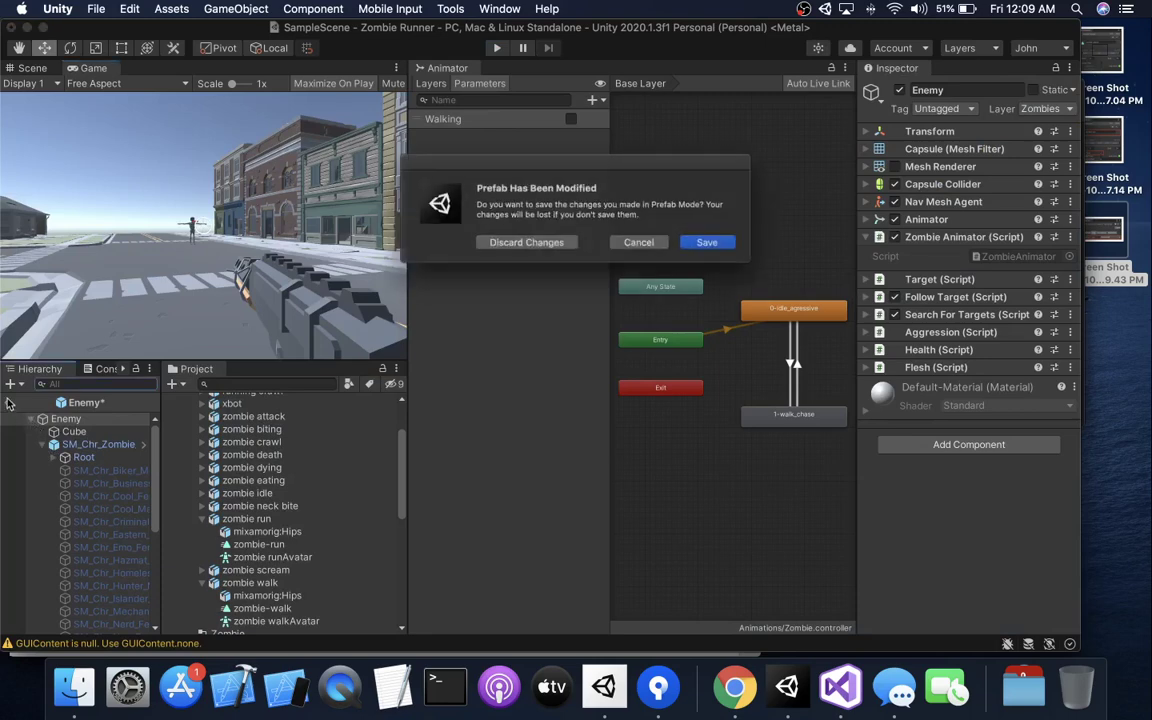
left_click(722, 247)
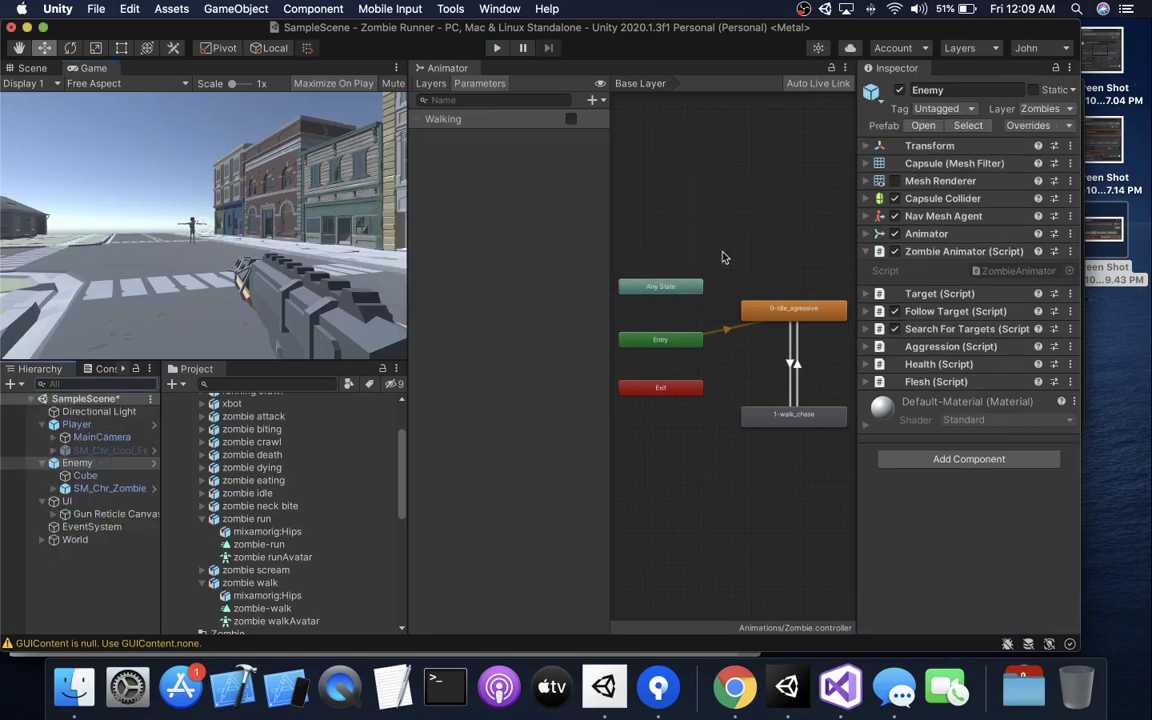
left_click(85, 466)
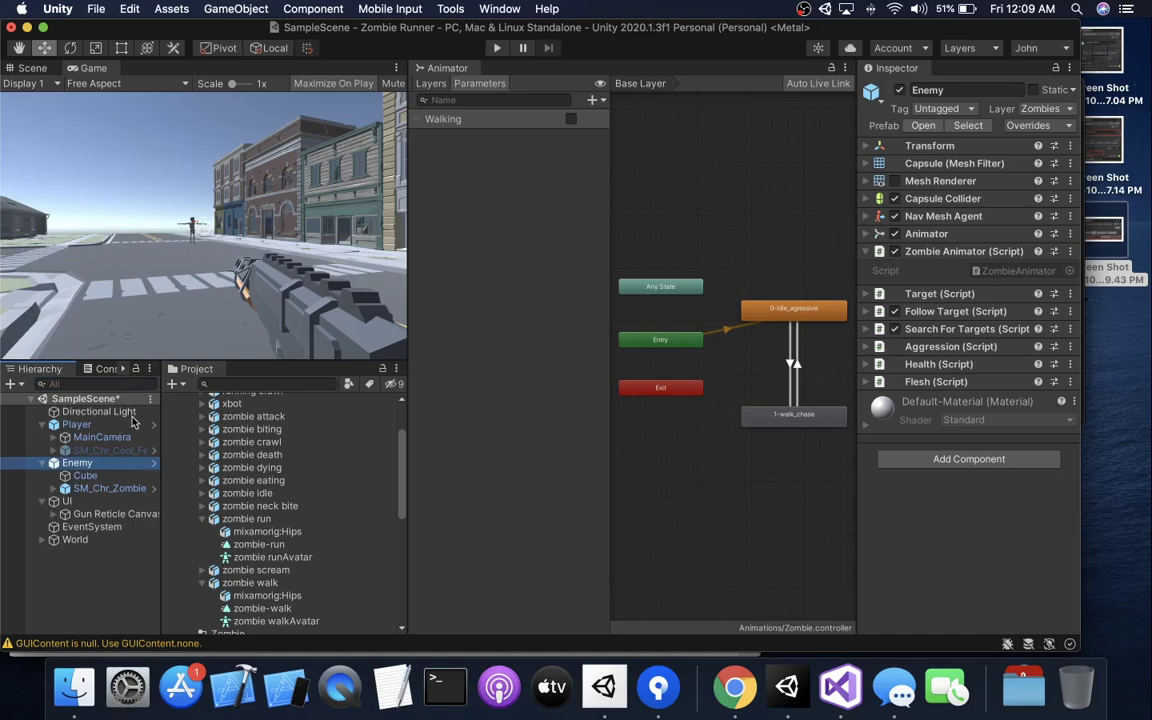
- Assign CharactersAvatar as the Avatar in the Animator component of Enemy's SM_Chr_Zombie child
left_click(104, 489)
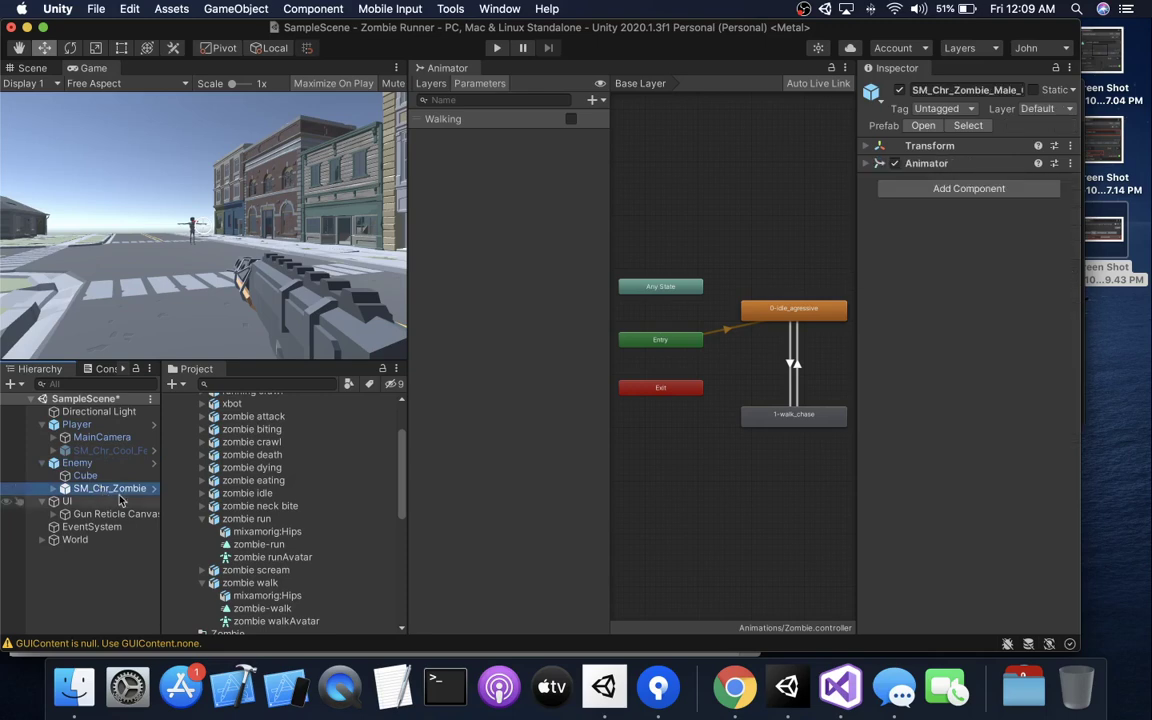
left_click(77, 464)
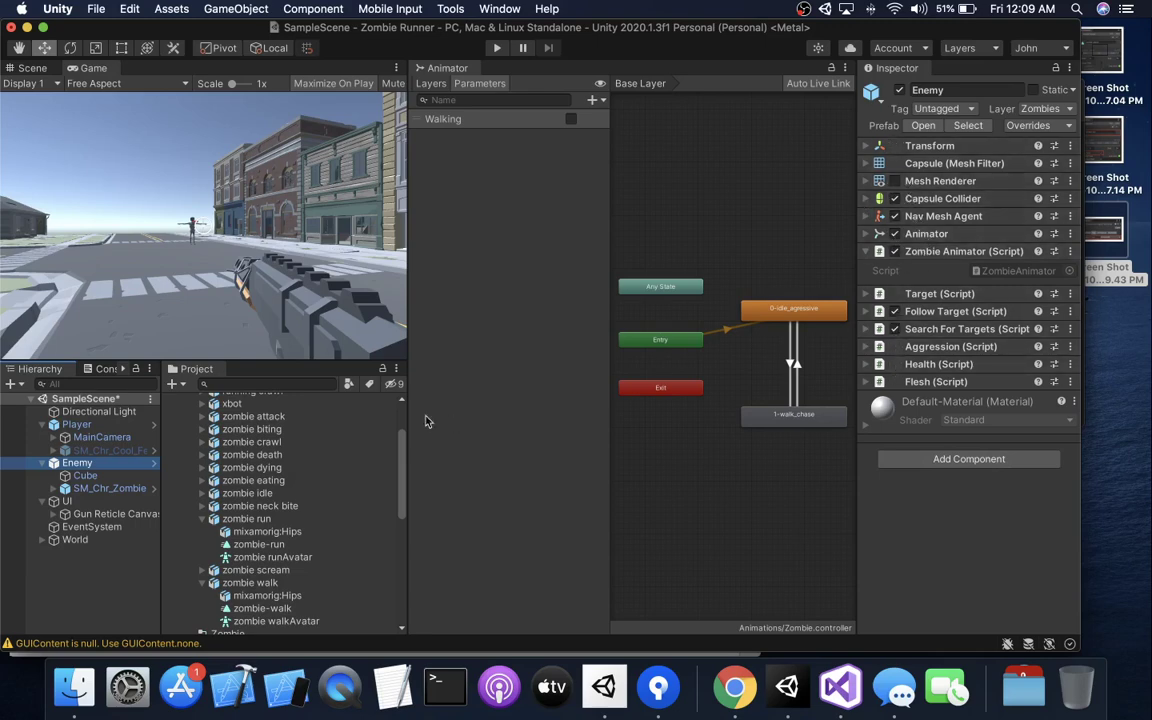
left_click(110, 489)
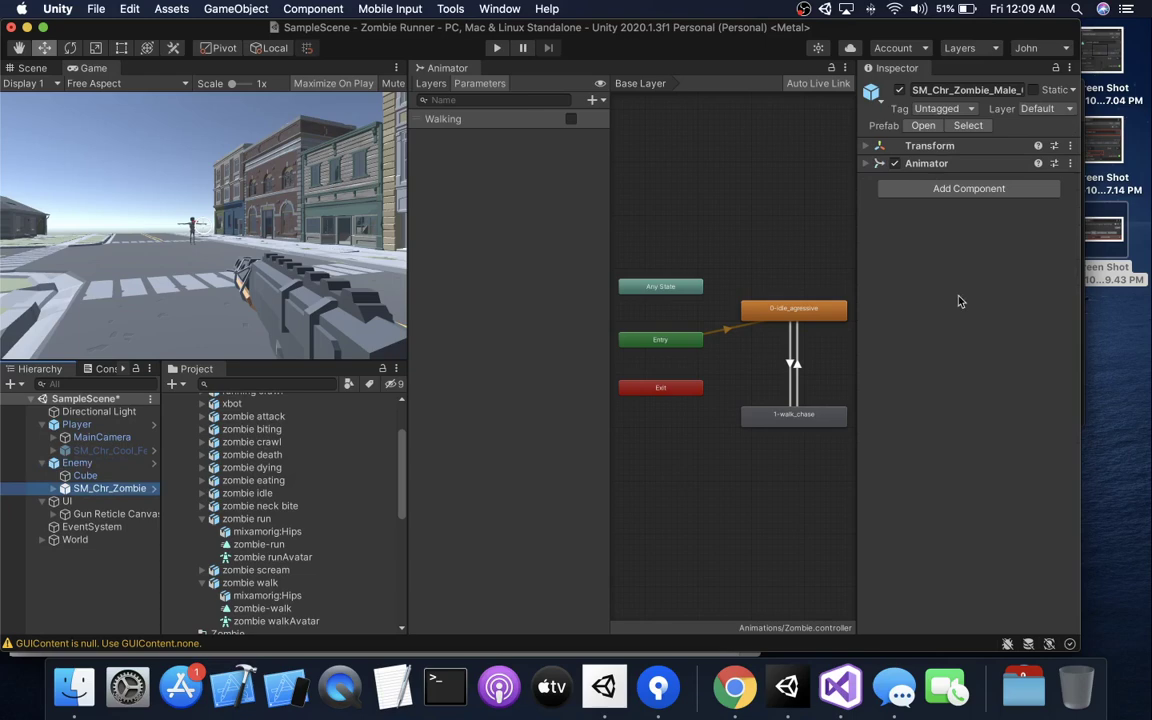
left_click(866, 163)
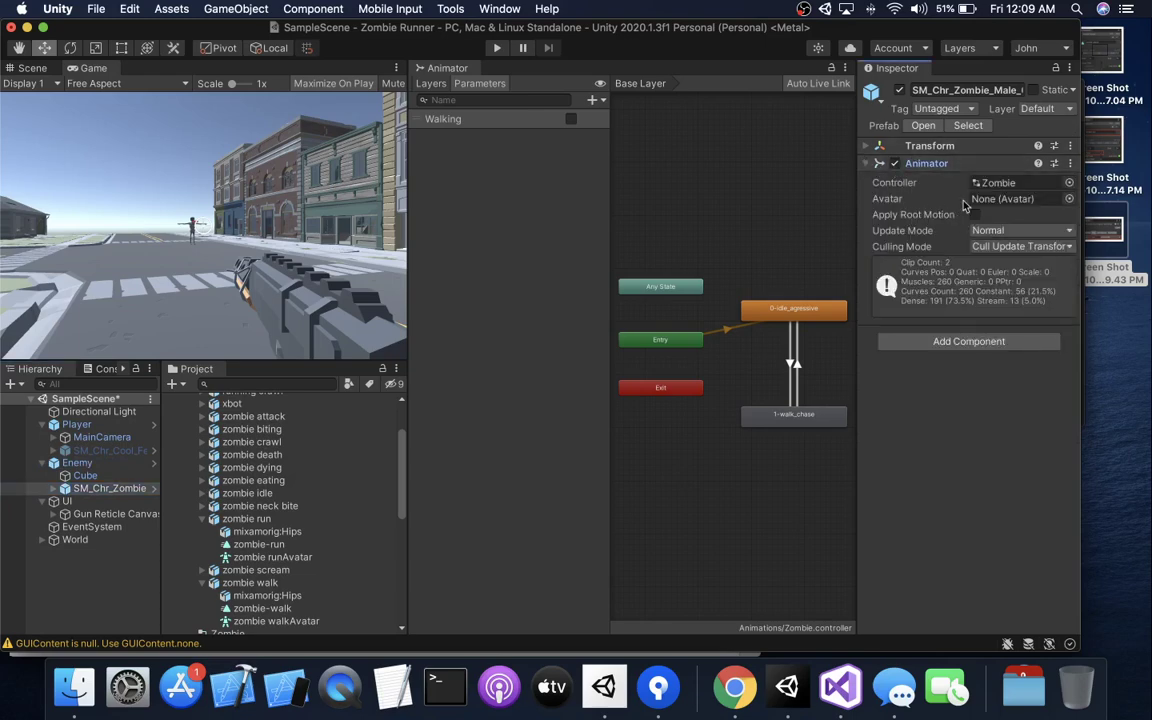
left_click(1070, 199)
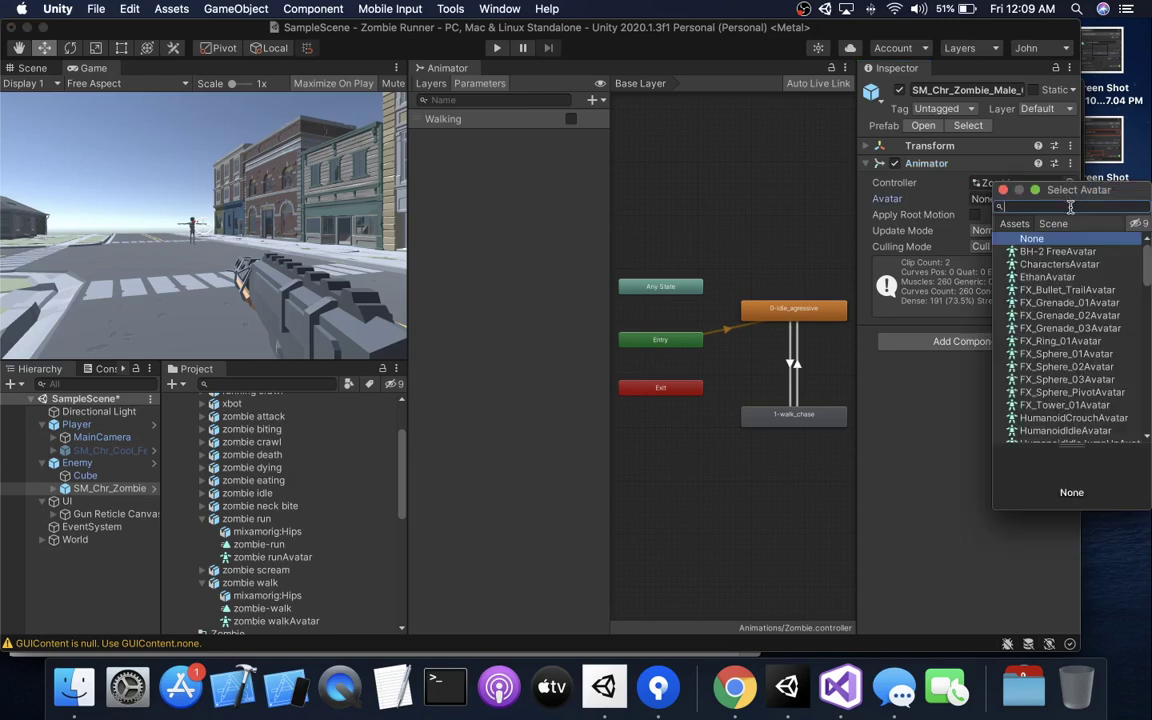
left_click(1053, 268)
left_click(941, 427)
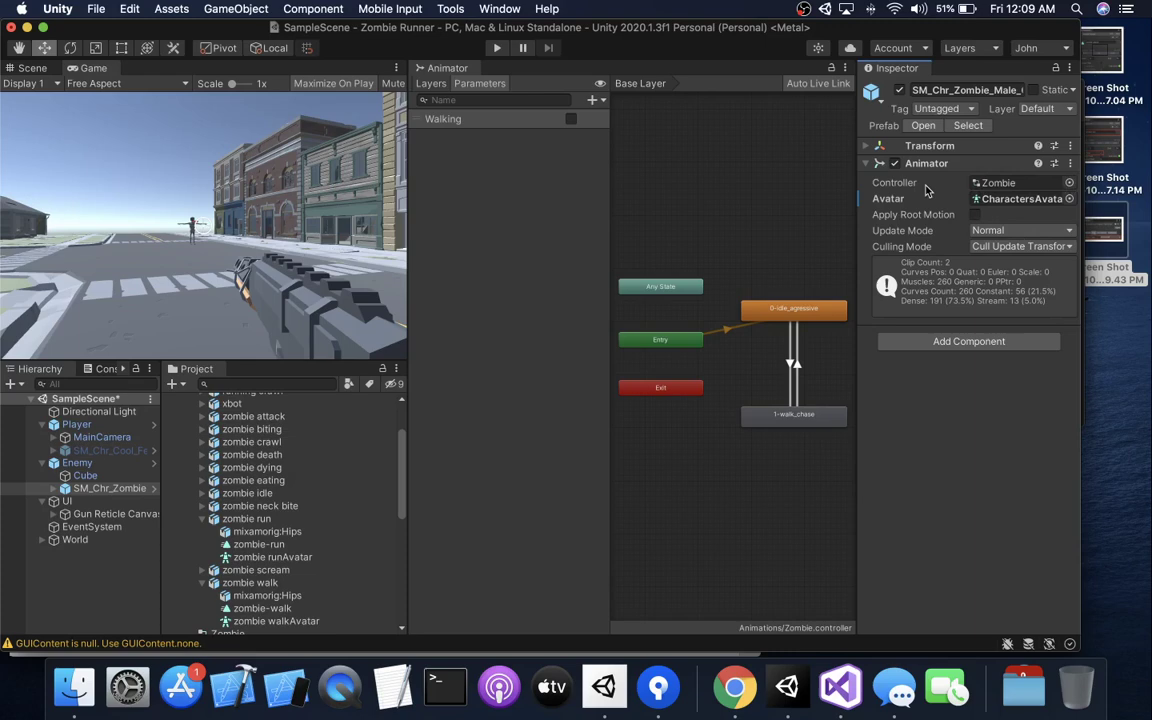
- Set the Controller of the SM_Chr_Zombie child's Animator to None
left_click(1070, 188)
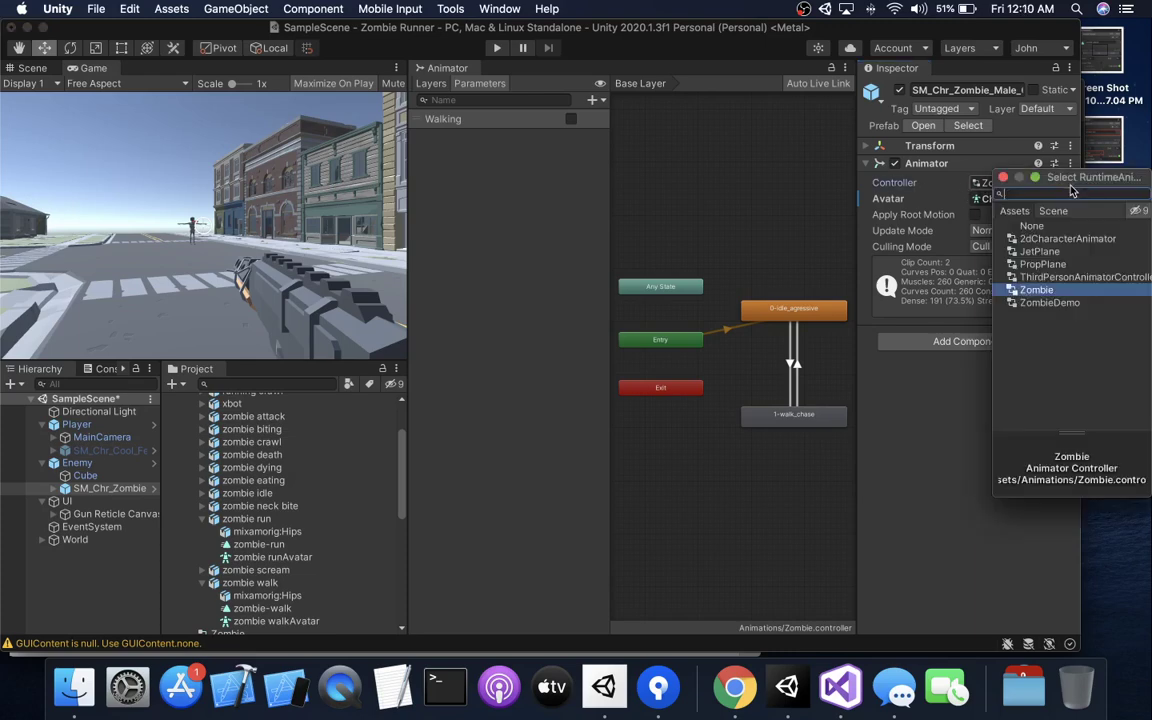
left_click(1000, 226)
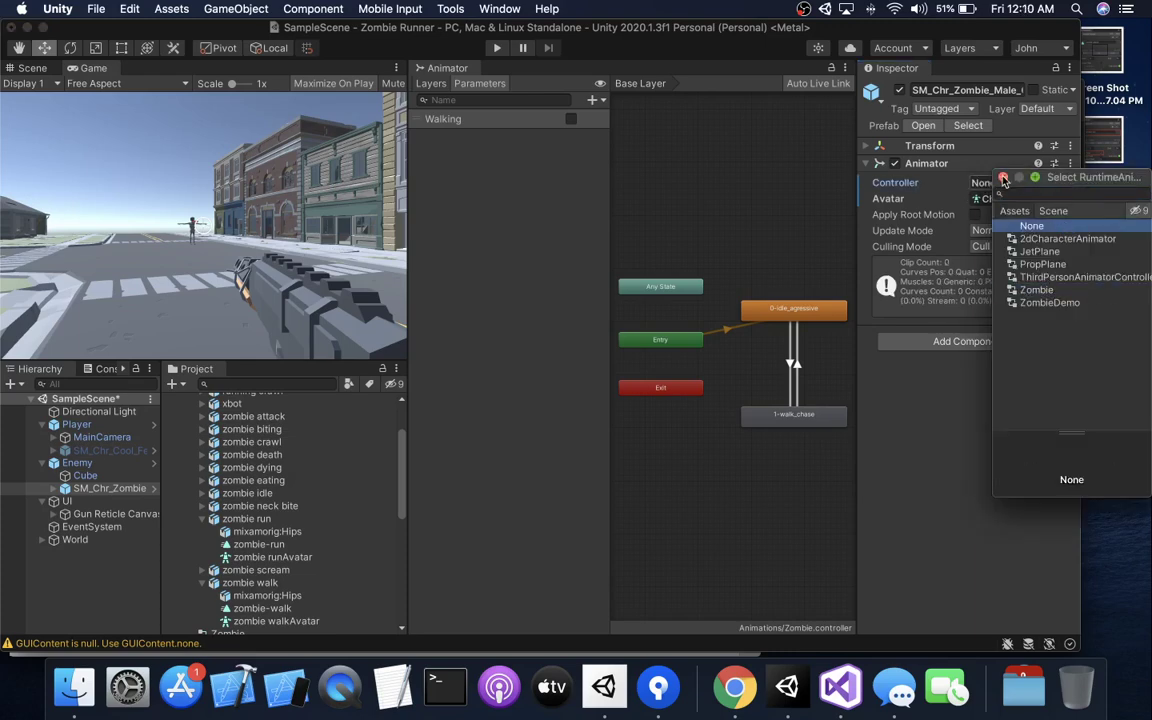
left_click(1003, 177)
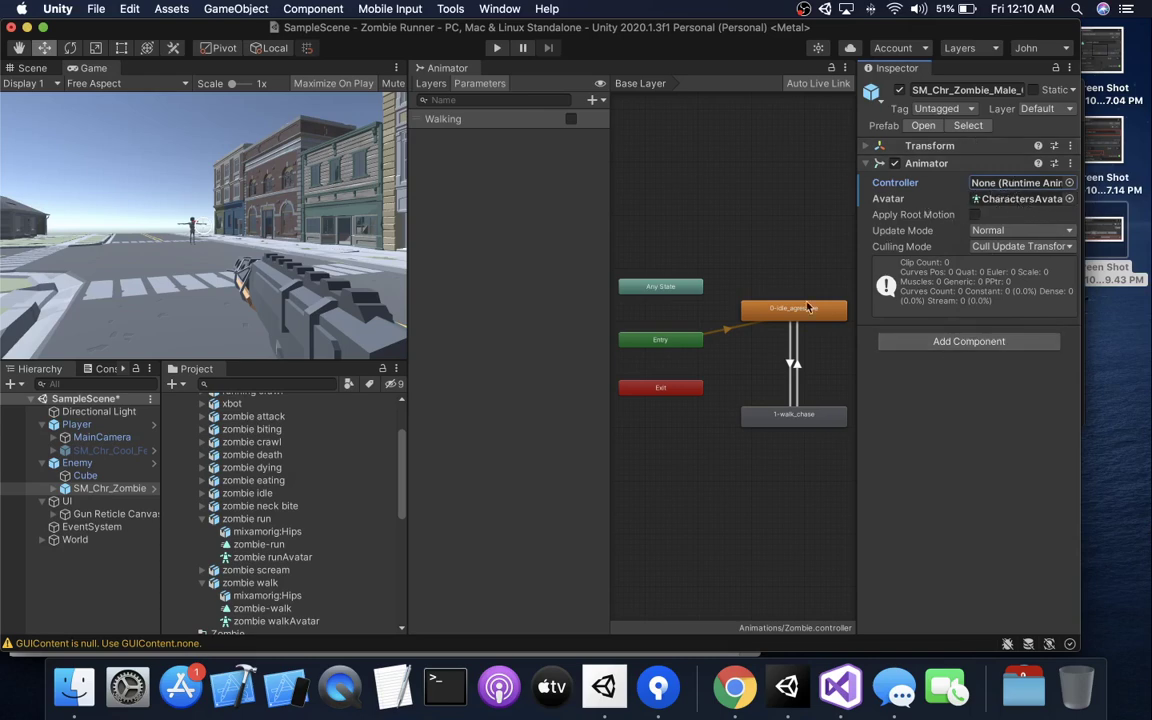
- Compare the Animator controller and avatar settings of Enemy and its SM_Chr_Zombie child, and locate the avatar asset in the project
left_click(72, 463)
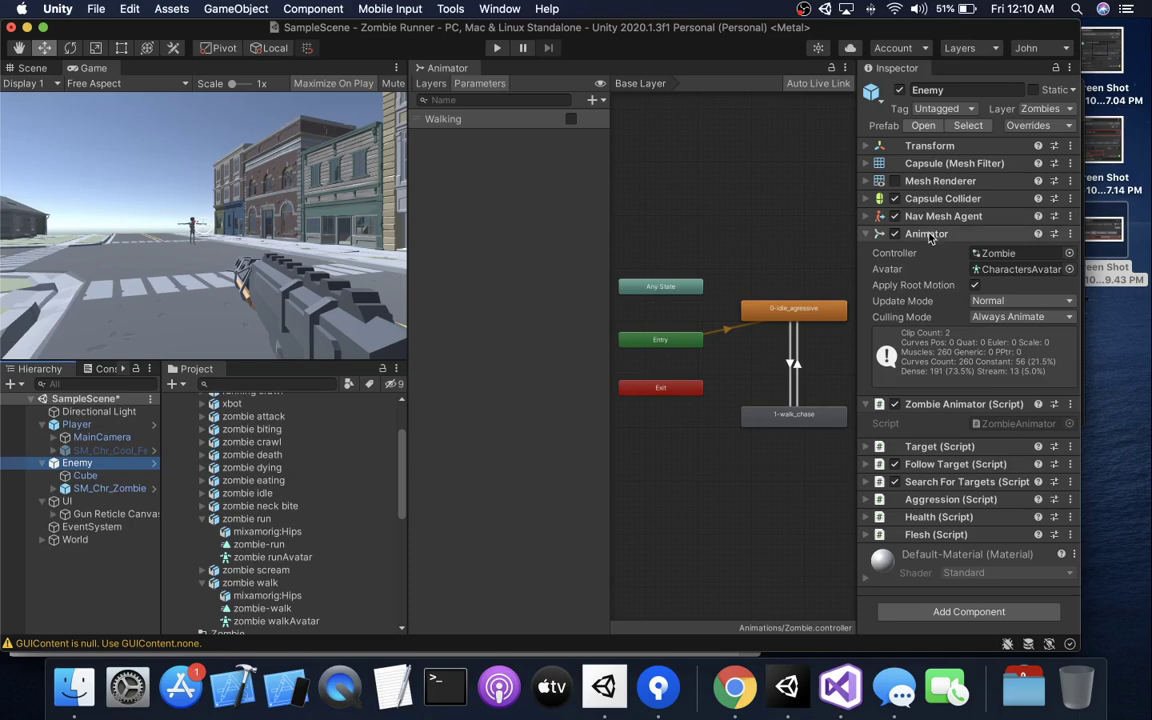
left_click(126, 488)
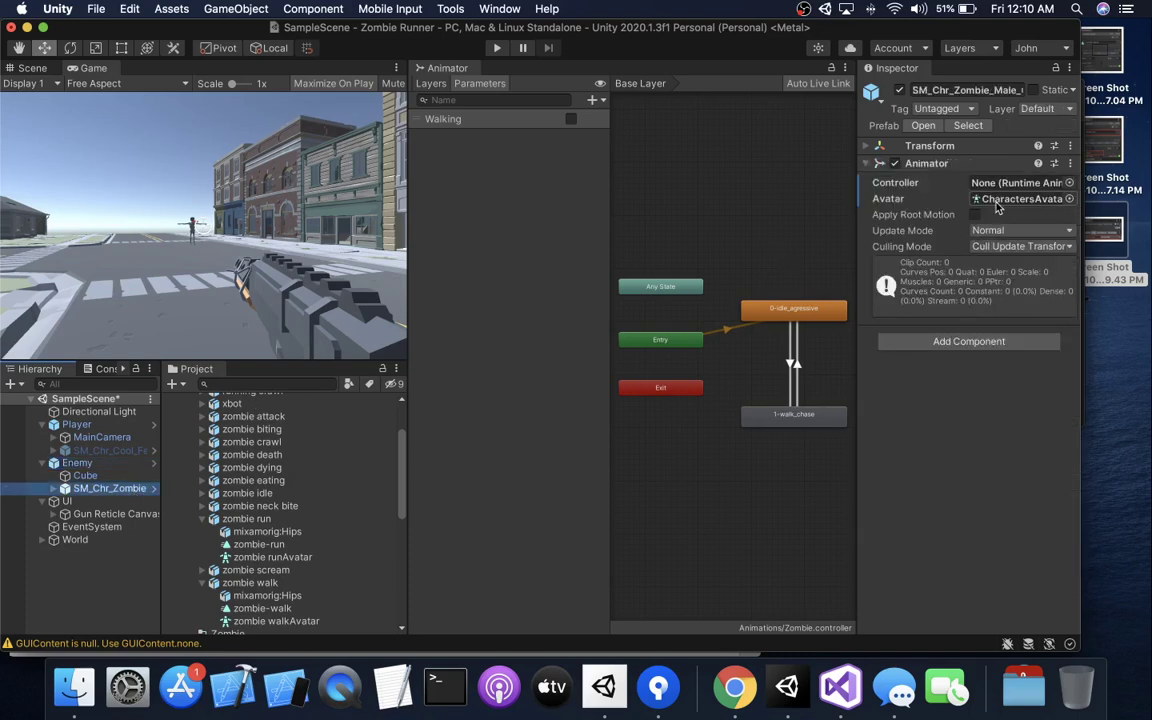
left_click(997, 202)
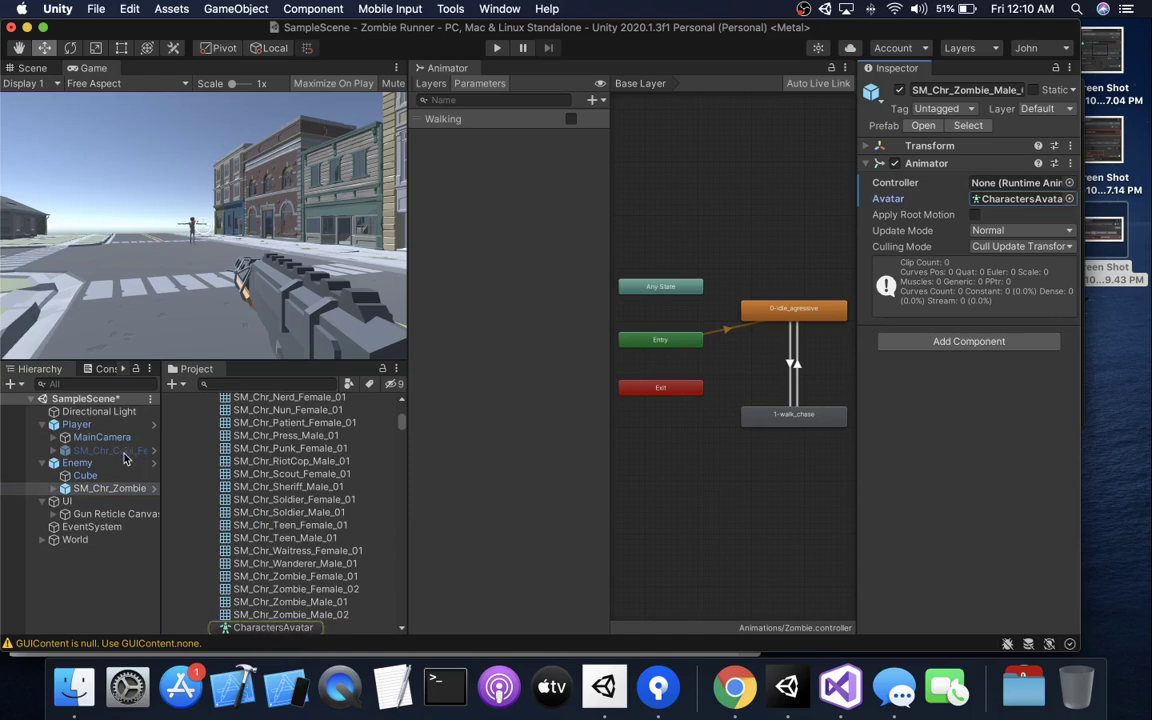
left_click(77, 463)
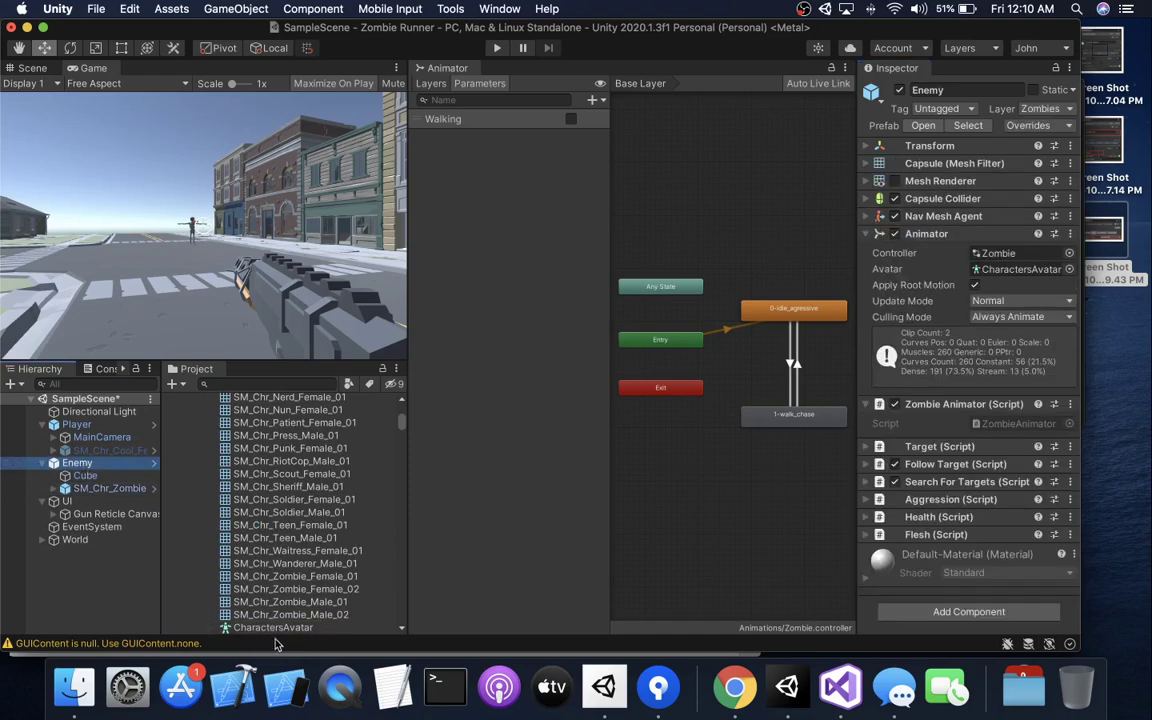
scroll(280, 600, "down", 2)
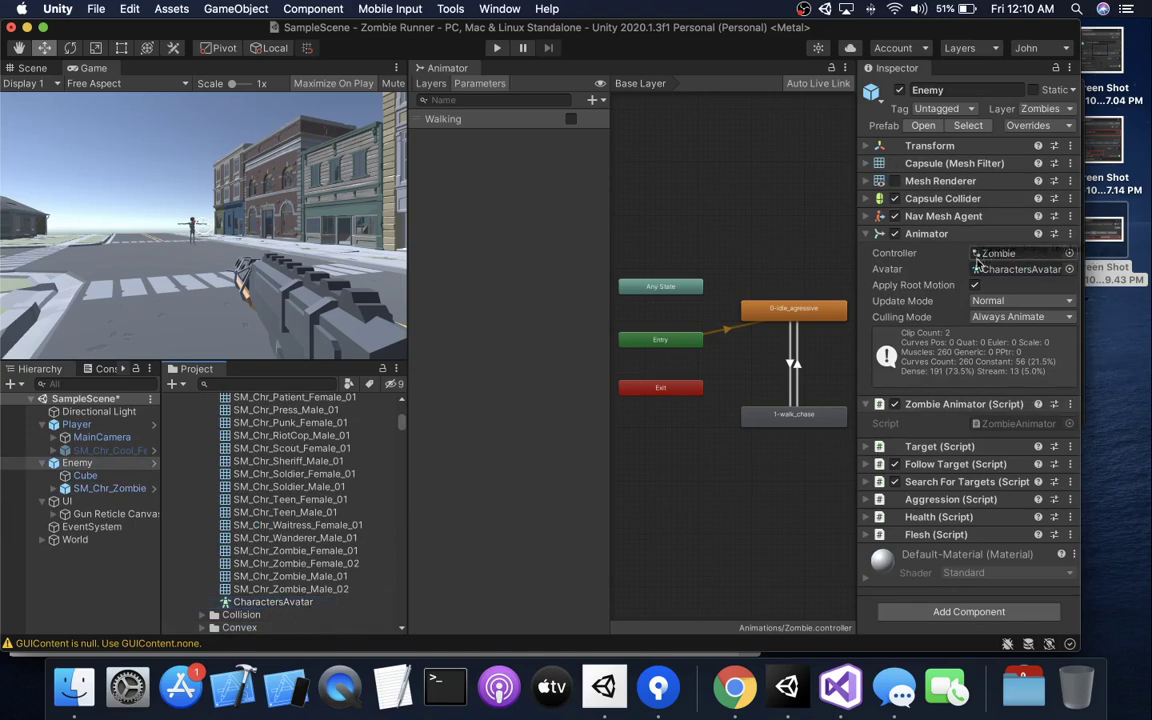
mouse_move(977, 262)
left_mouse_down()
mouse_move(998, 277)
mouse_move(985, 269)
left_mouse_up()
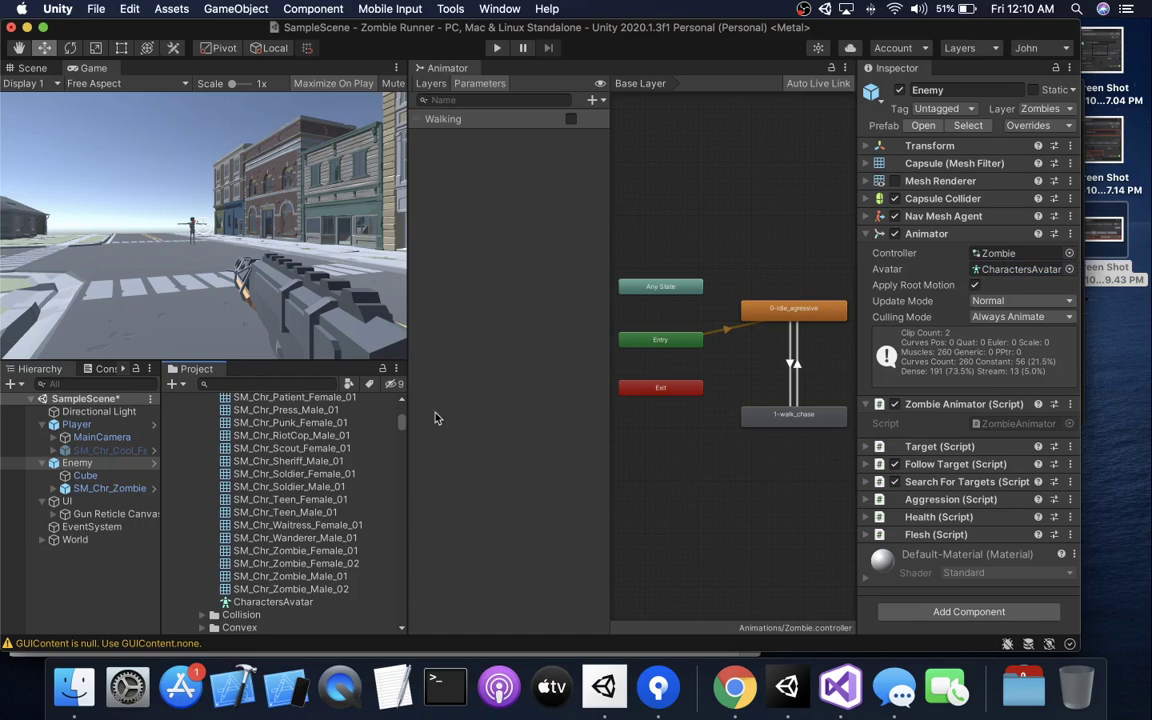
left_click(110, 488)
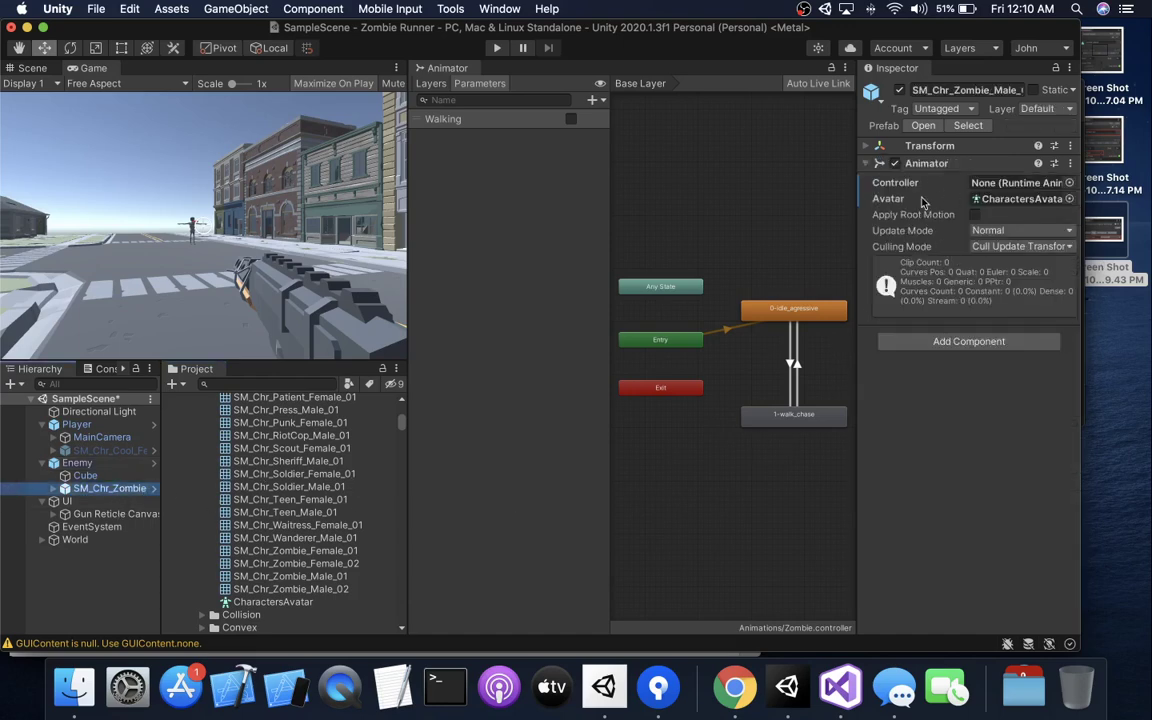
- Examine the Following and Stopped Following events of Enemy's Follow Target component
left_click(76, 463)
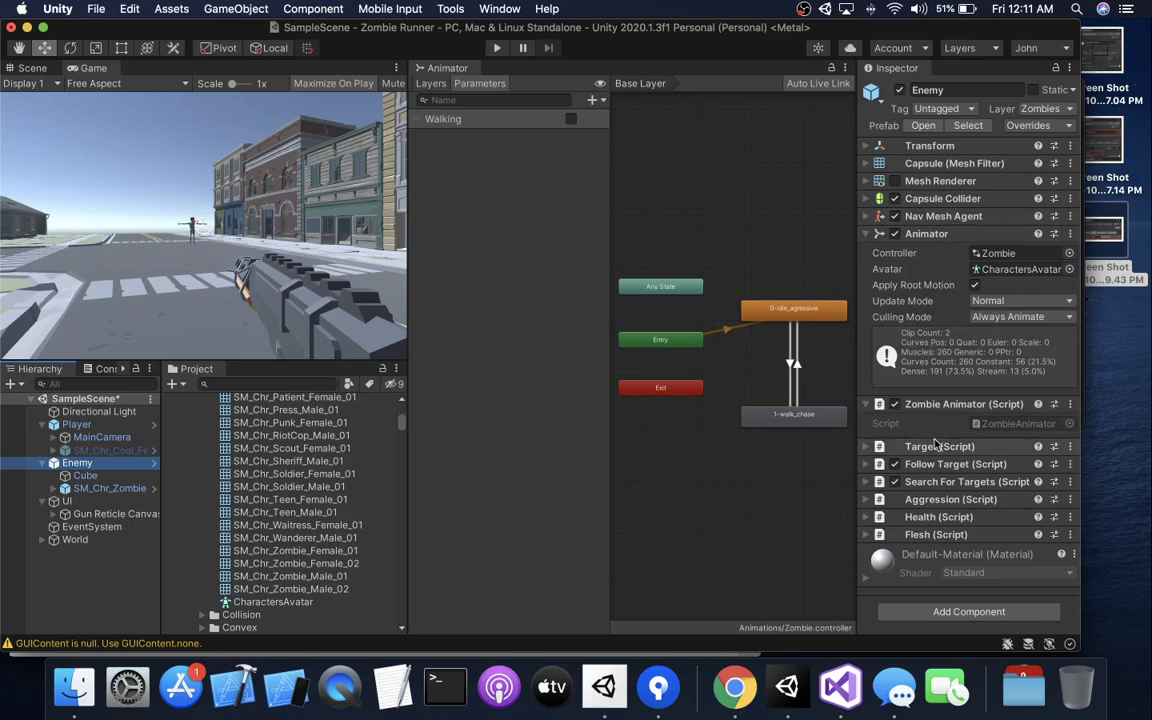
left_click(840, 687)
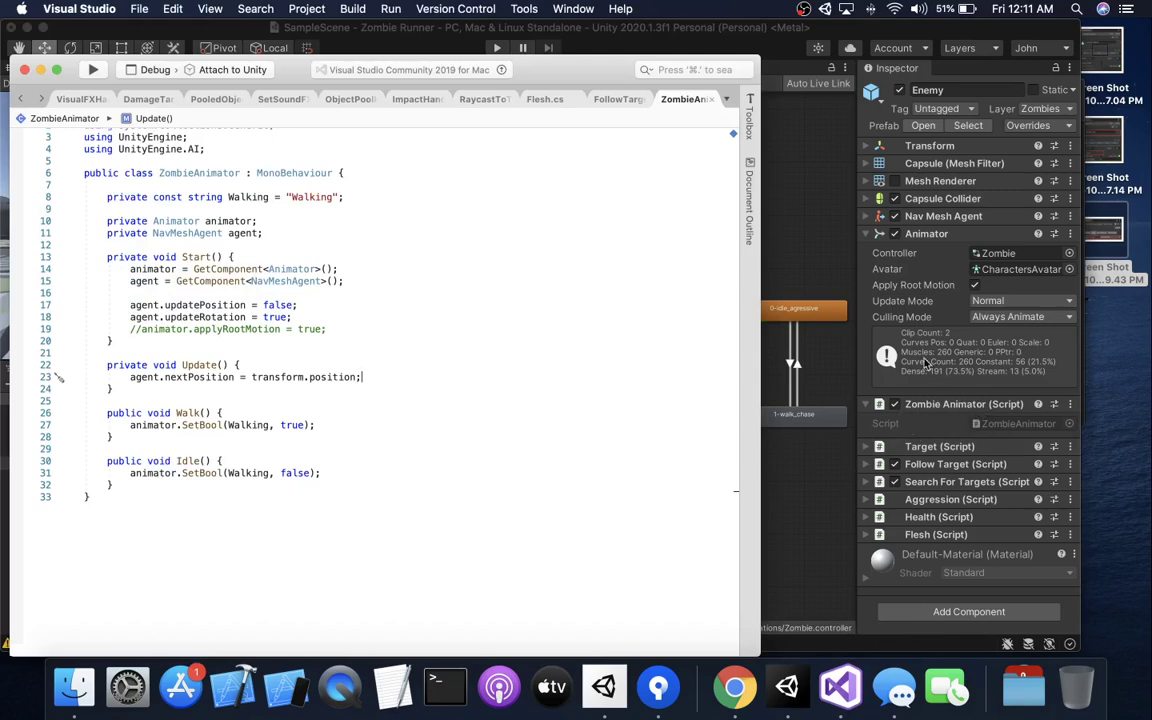
left_click(869, 467)
left_click(869, 467)
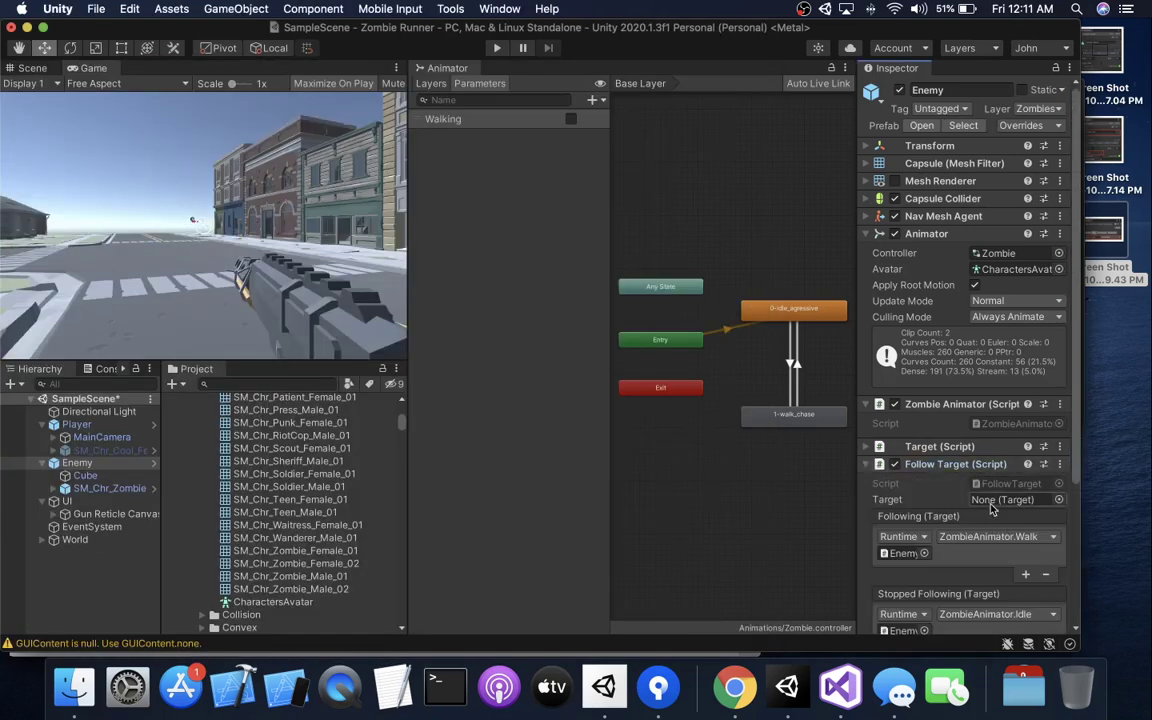
scroll(923, 392, "down", 5)
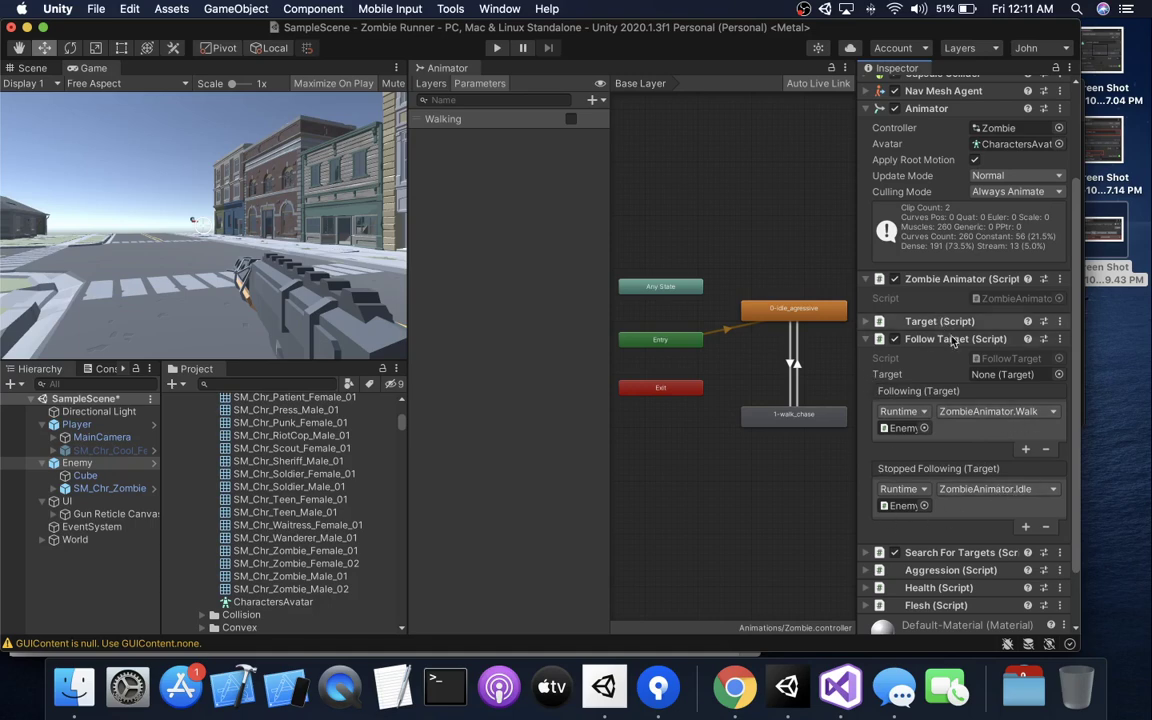
- Open the ZombieAnimator script in Visual Studio and set agent.updatePosition to true in Start()
double_click(1016, 298)
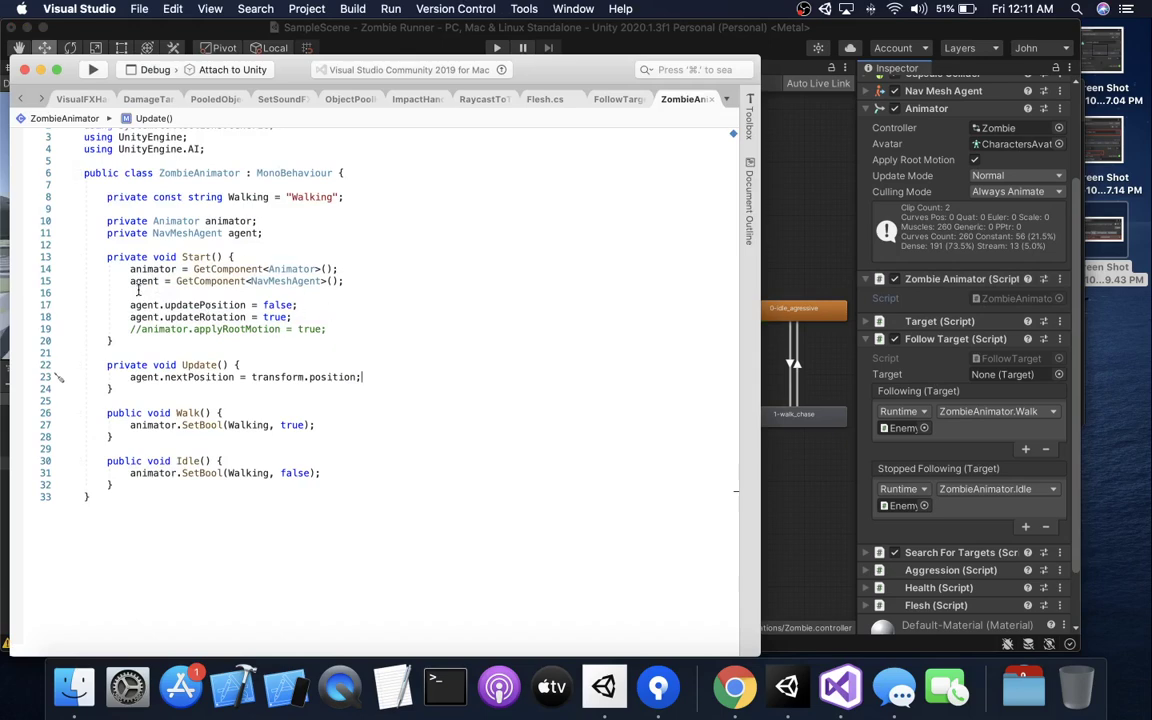
left_click(309, 305)
triple_click(309, 305)
left_click(309, 305)
triple_click(257, 305)
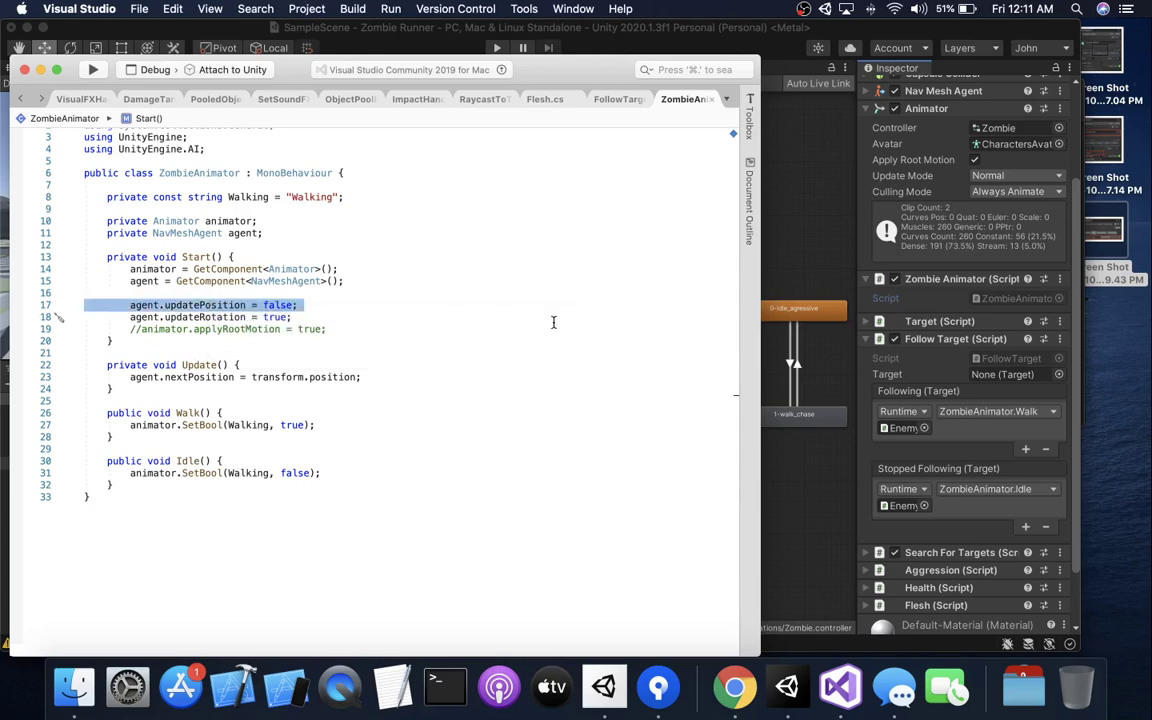
double_click(289, 305)
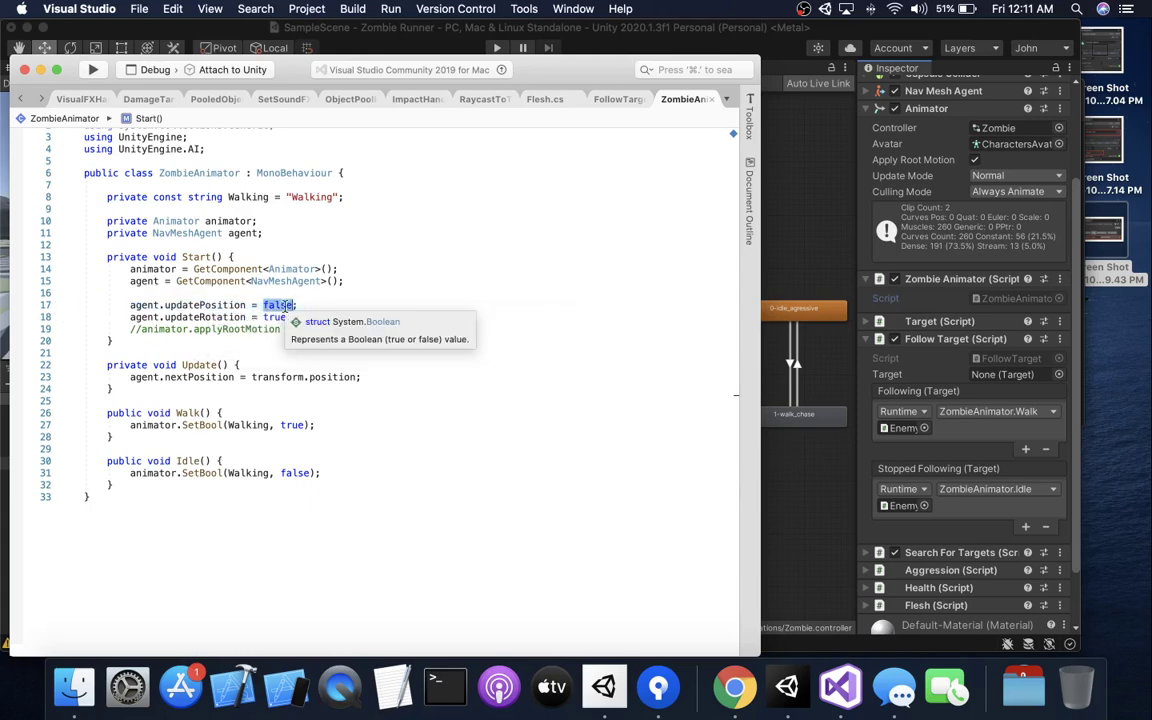
type("true")
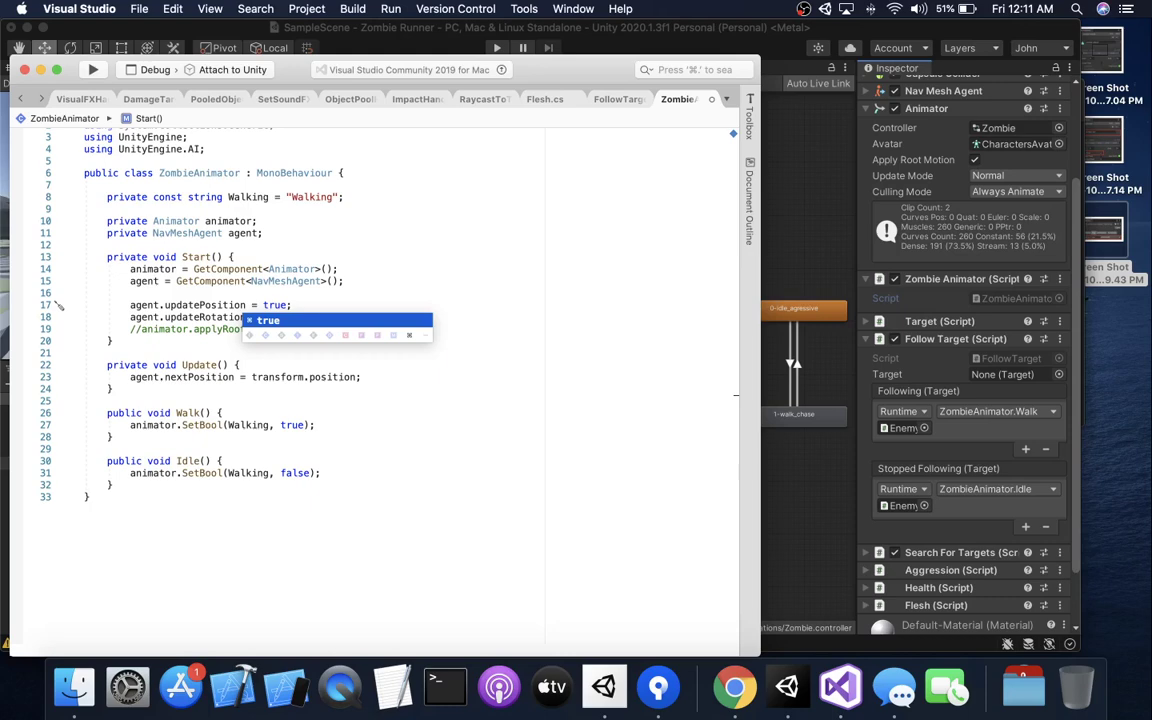
- Switch to Unity and playtest the scene, approaching the zombie and backing away to check how it follows, and stop play mode
left_click(603, 38)
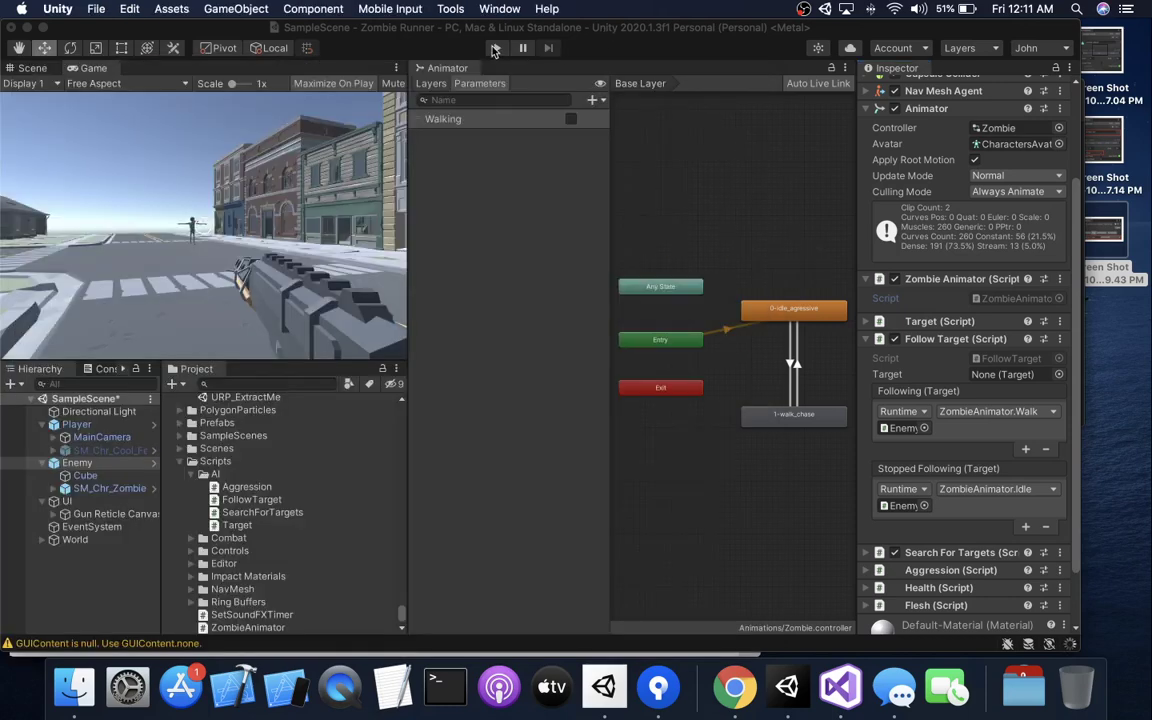
left_click(494, 48)
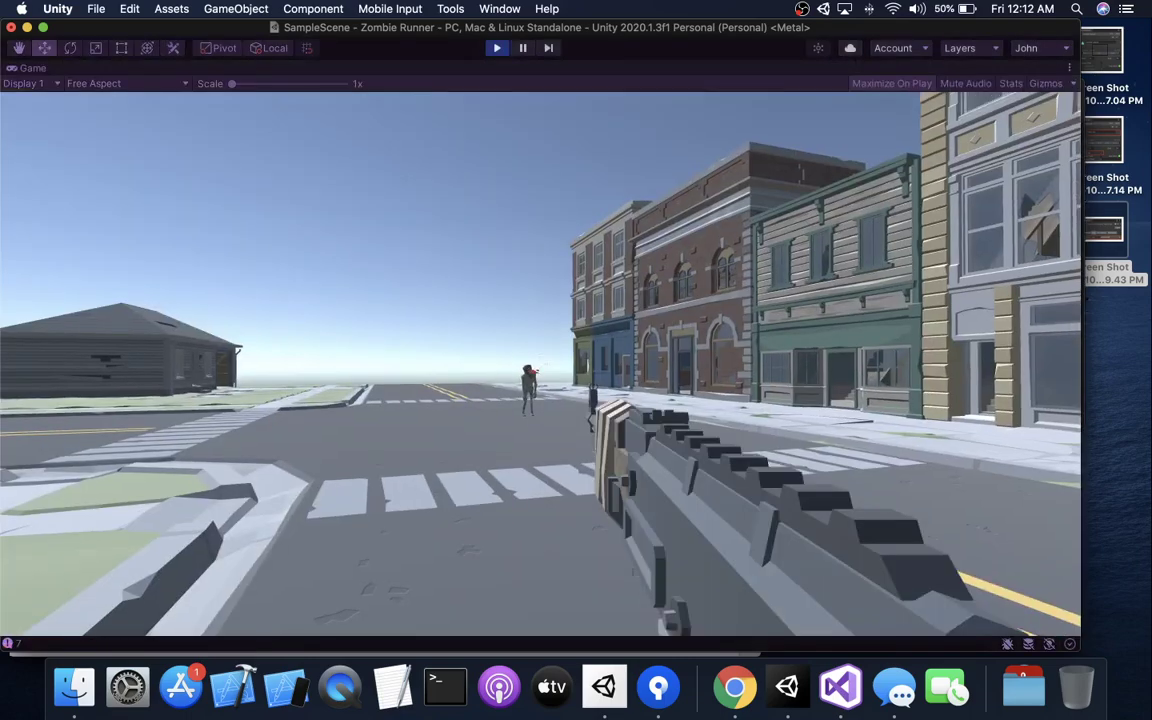
key("w")
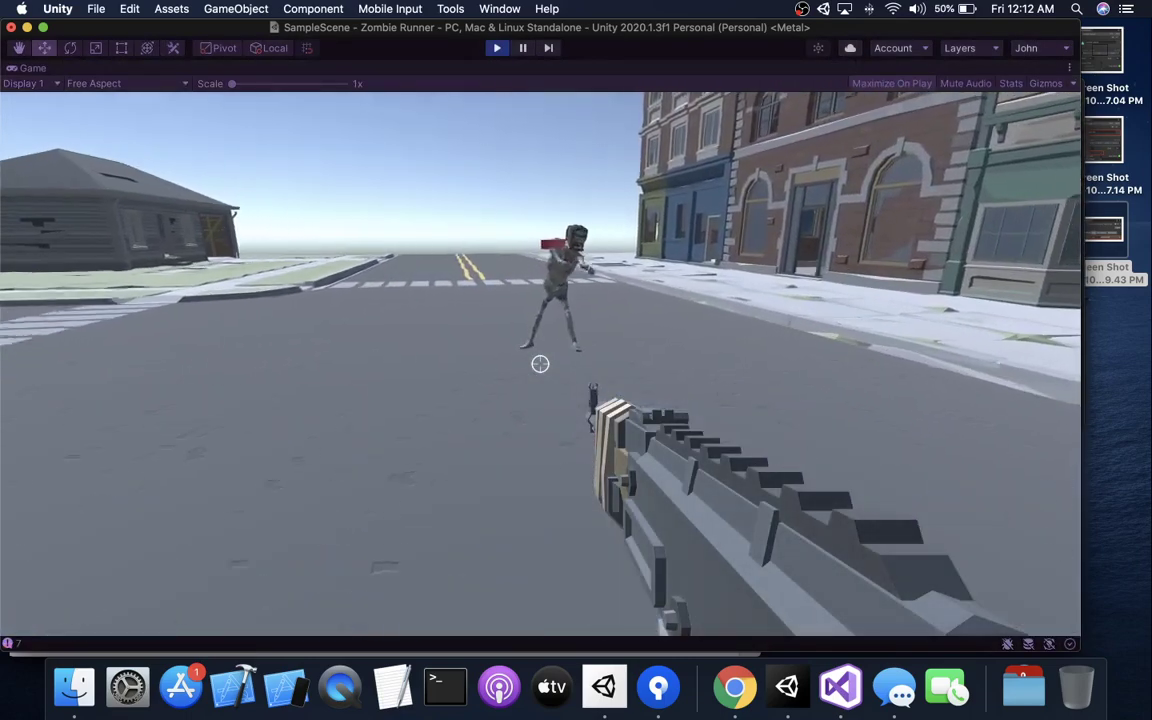
key("s")
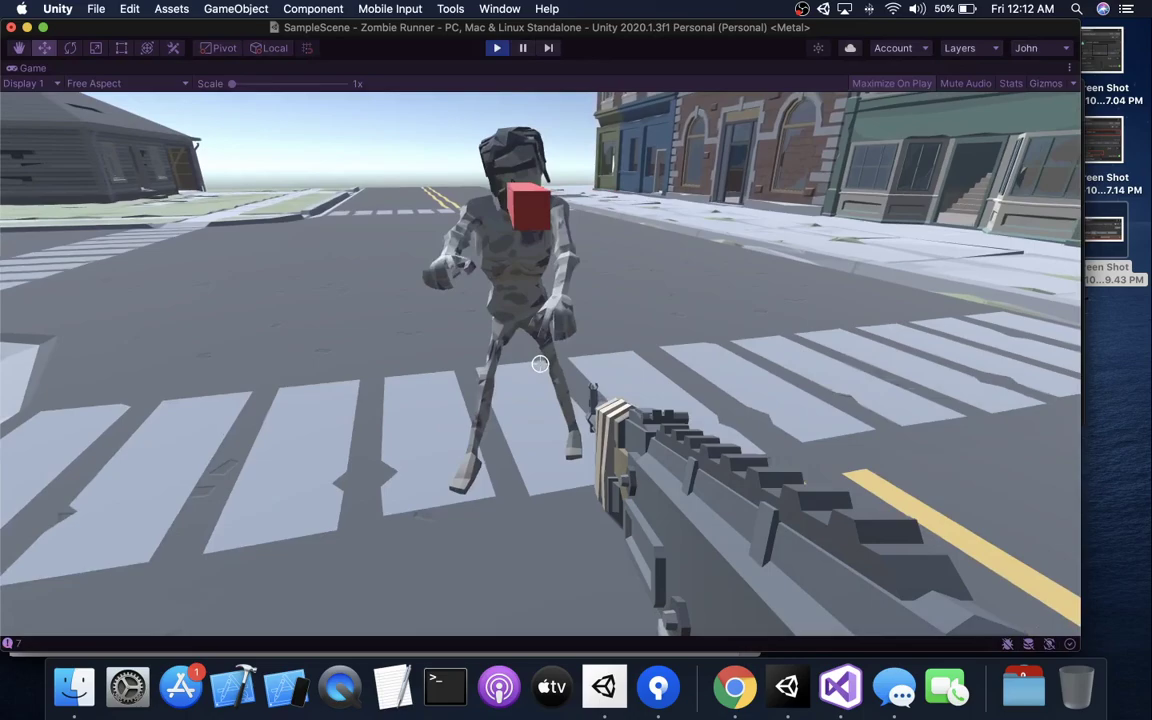
key("s")
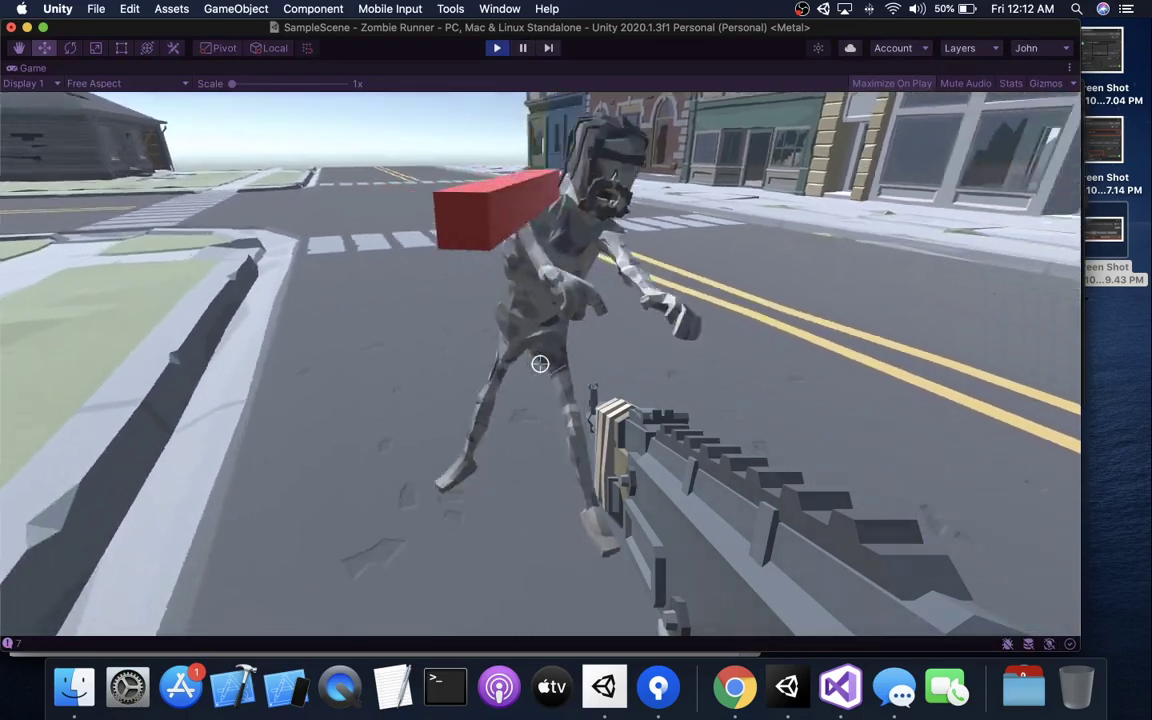
key("s")
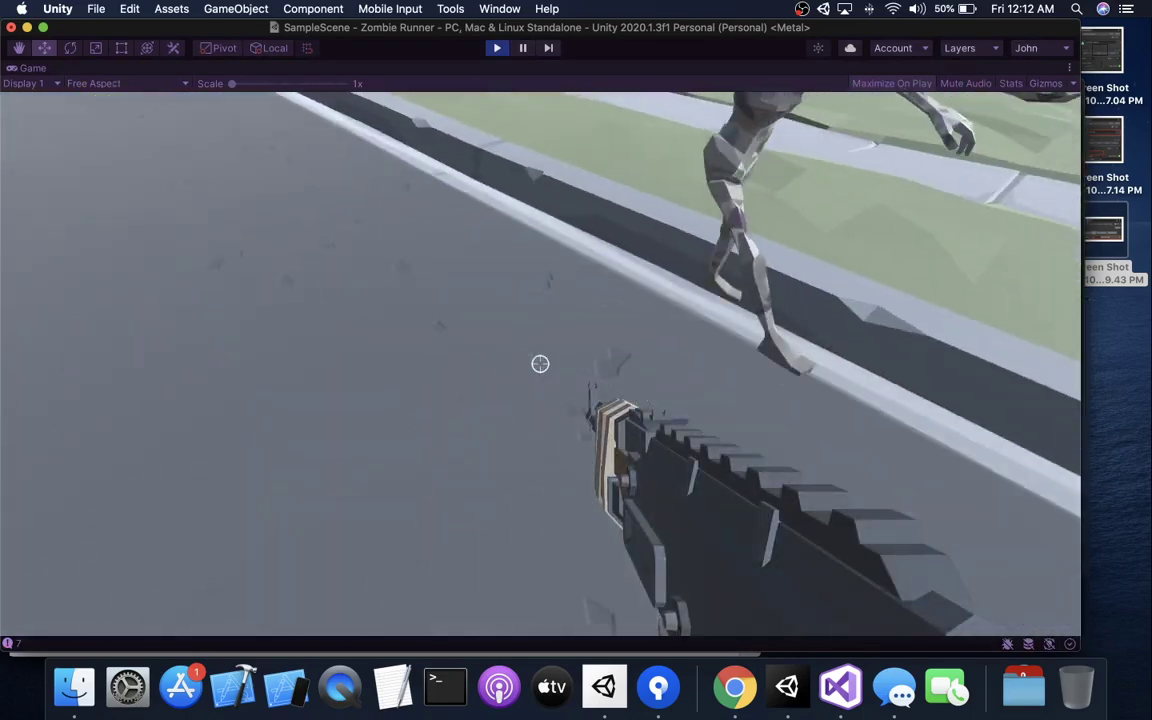
key("s")
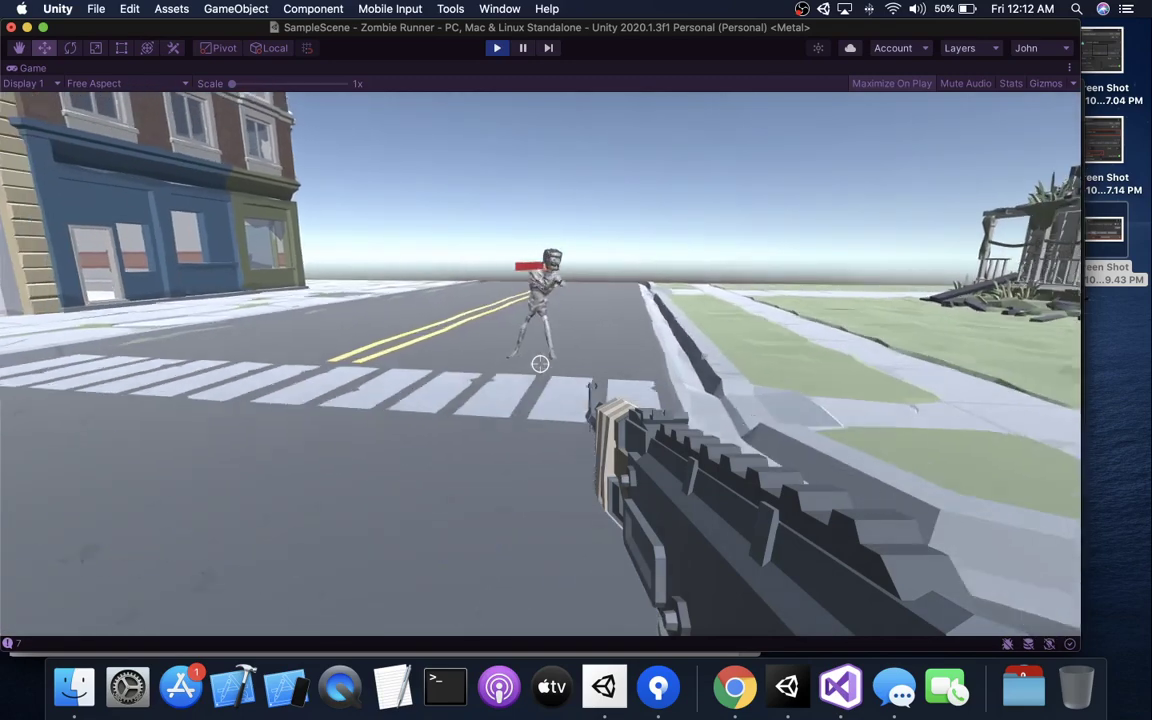
key("s")
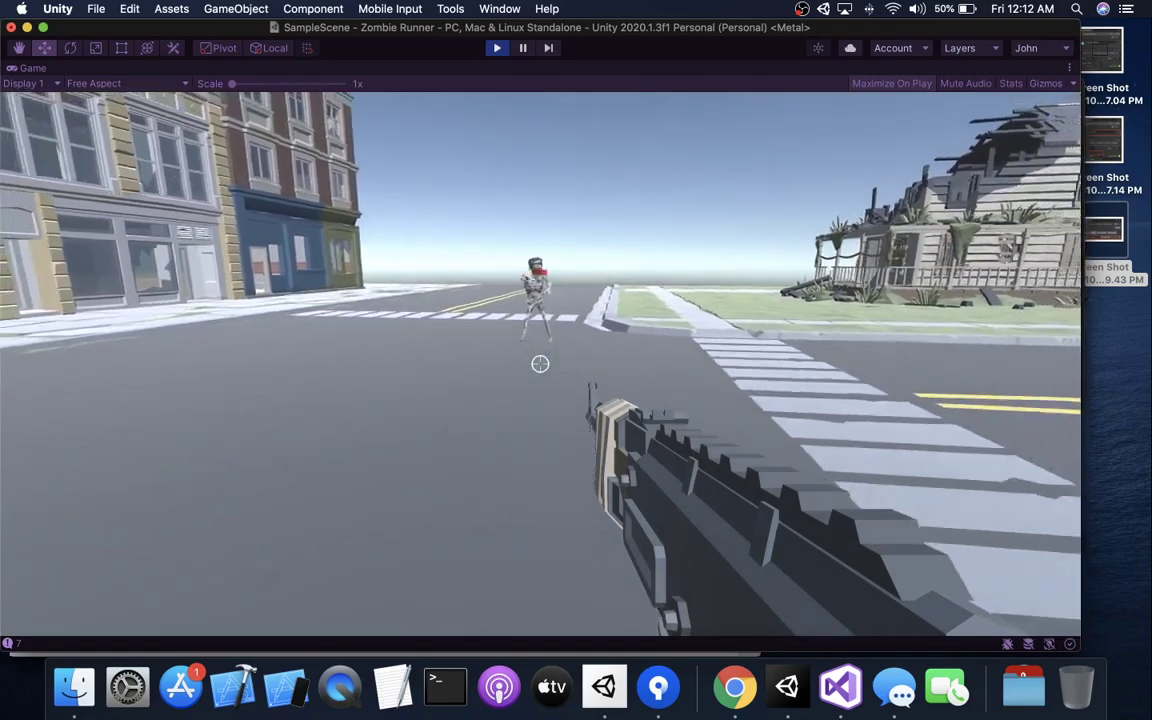
key("s")
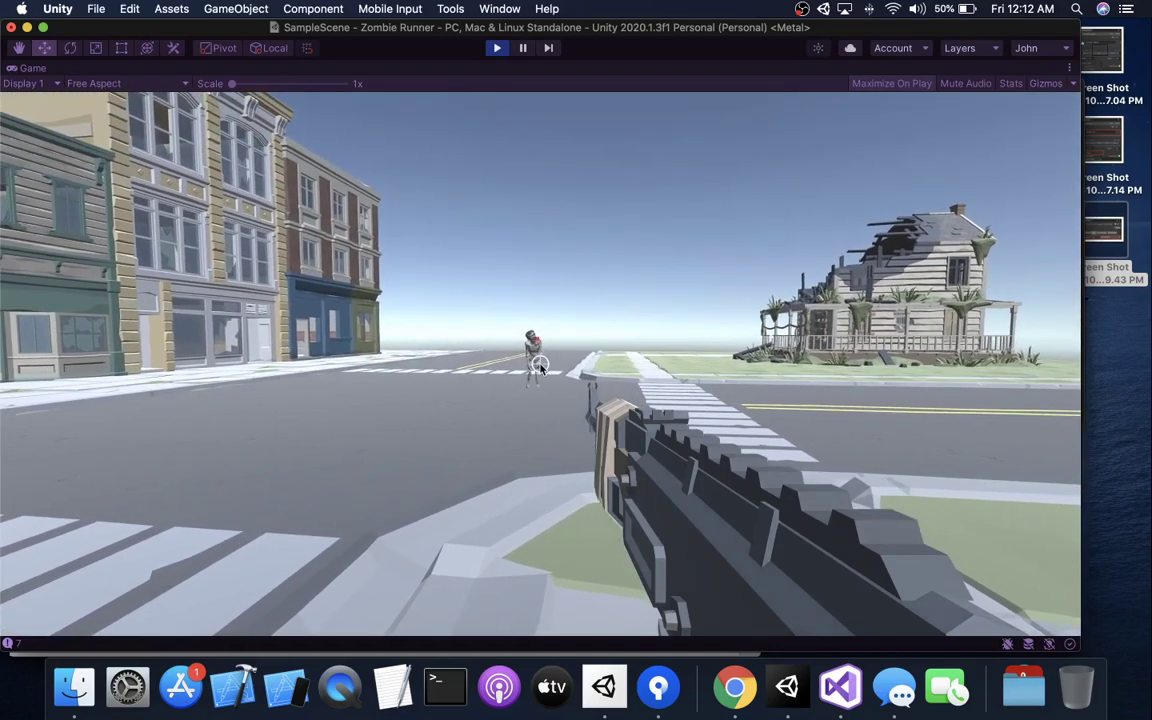
key("Escape")
left_click(497, 48)
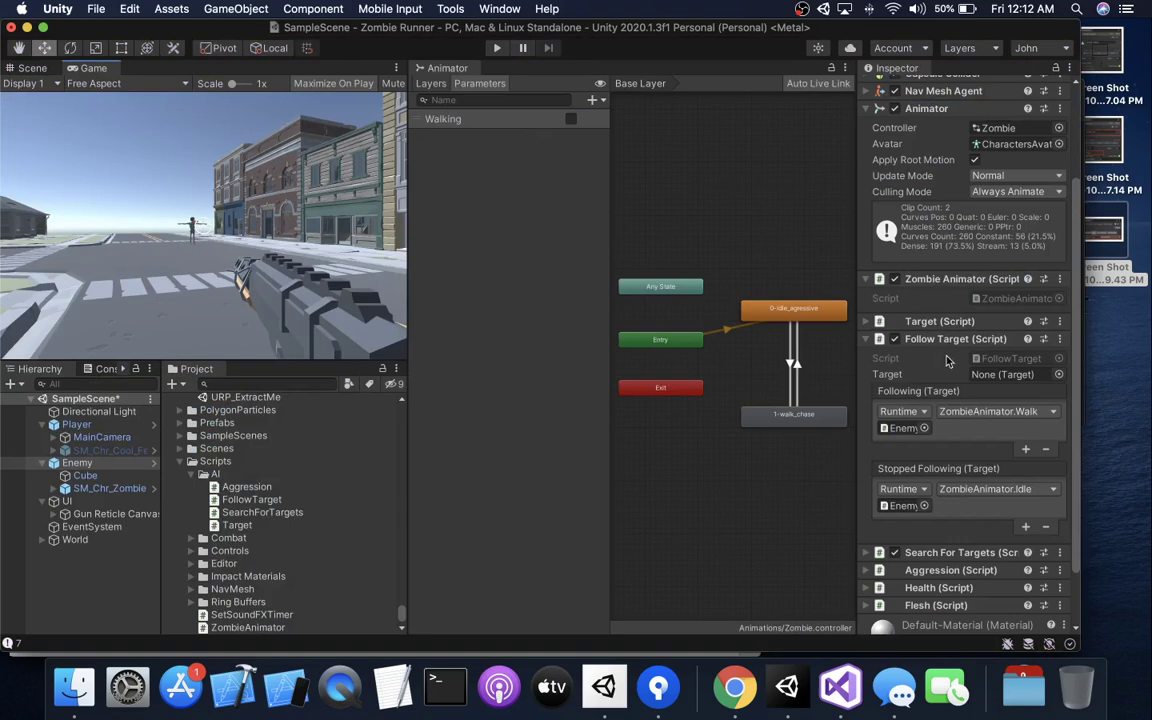
- Switch to the ZombieAnimator script in Visual Studio and set agent.updatePosition to false in Start()
scroll(942, 370, "down", 2)
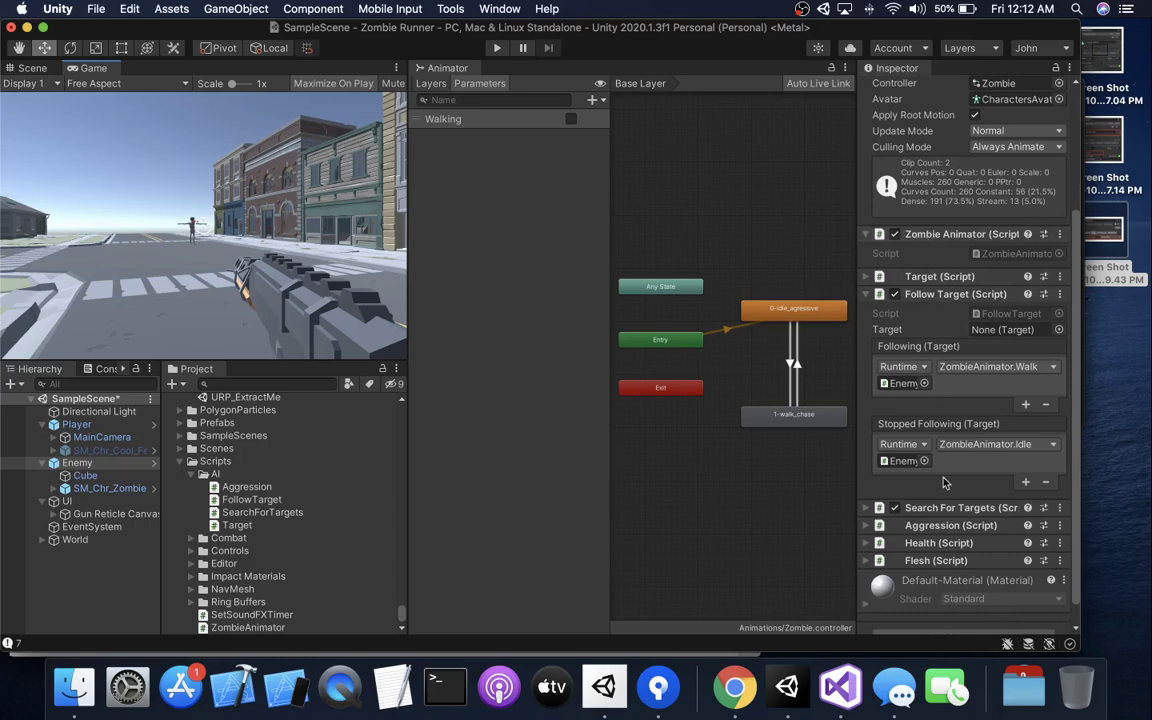
left_click(840, 686)
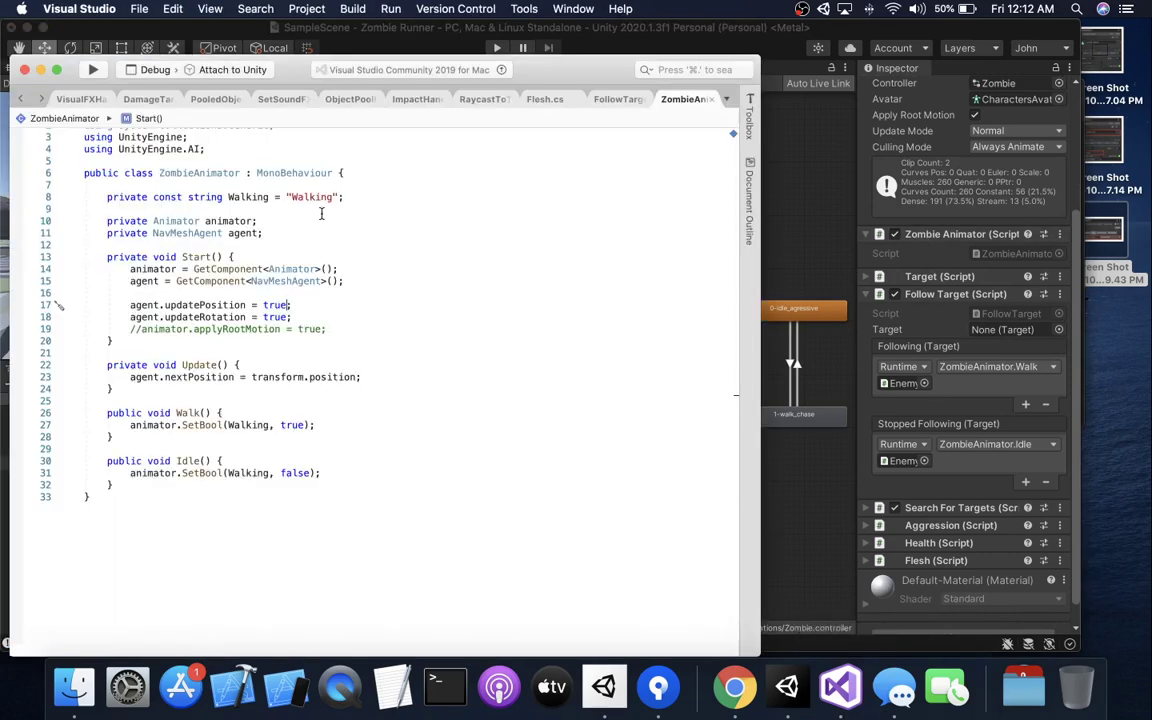
double_click(276, 305)
type("false")
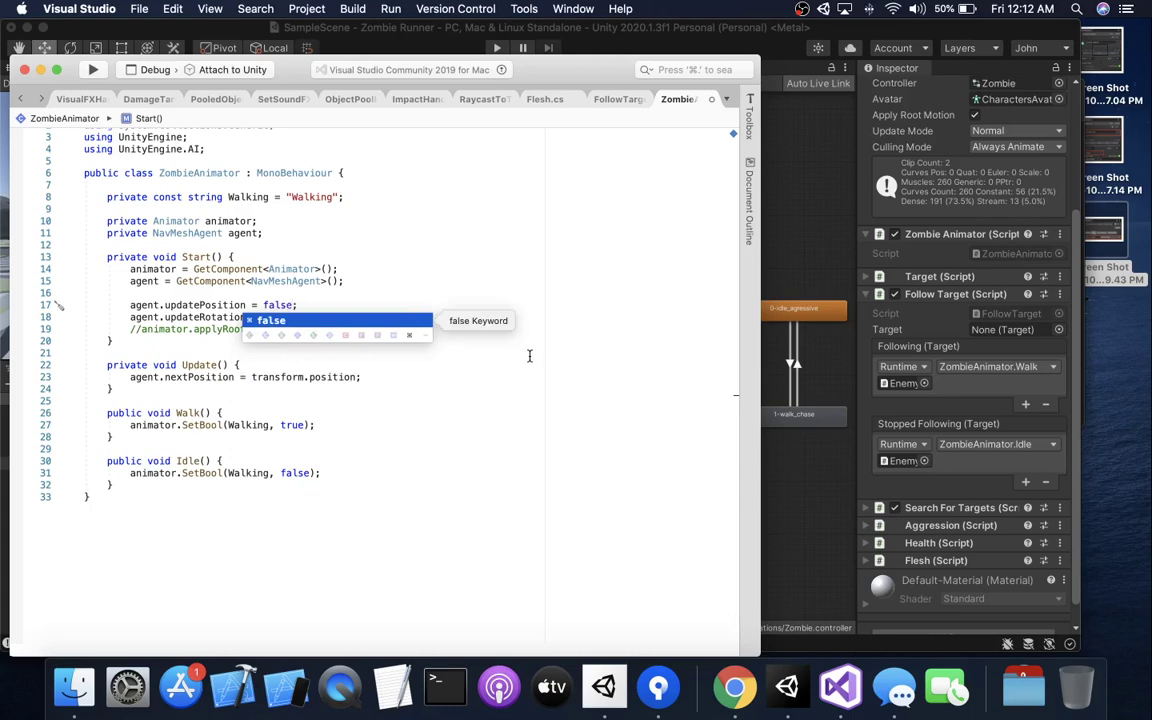
left_click(493, 235)
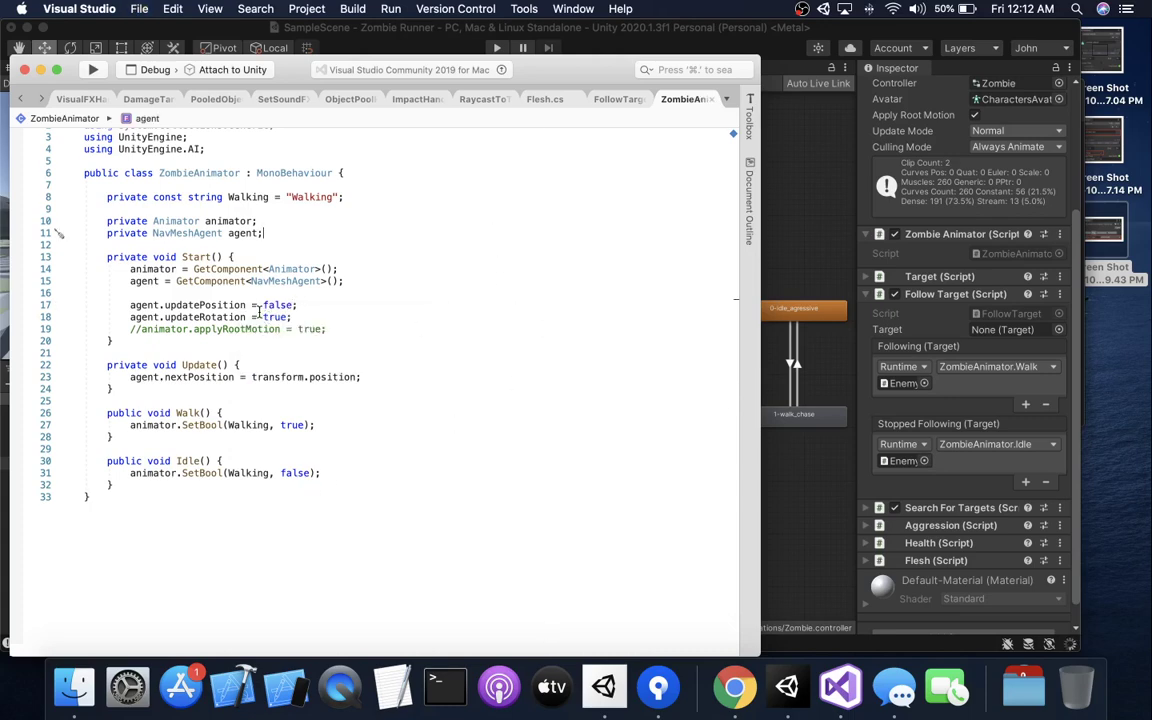
- Return to Unity and playtest the scene, shooting at the zombie and walking around to check its movement, and stop play mode
left_click(575, 29)
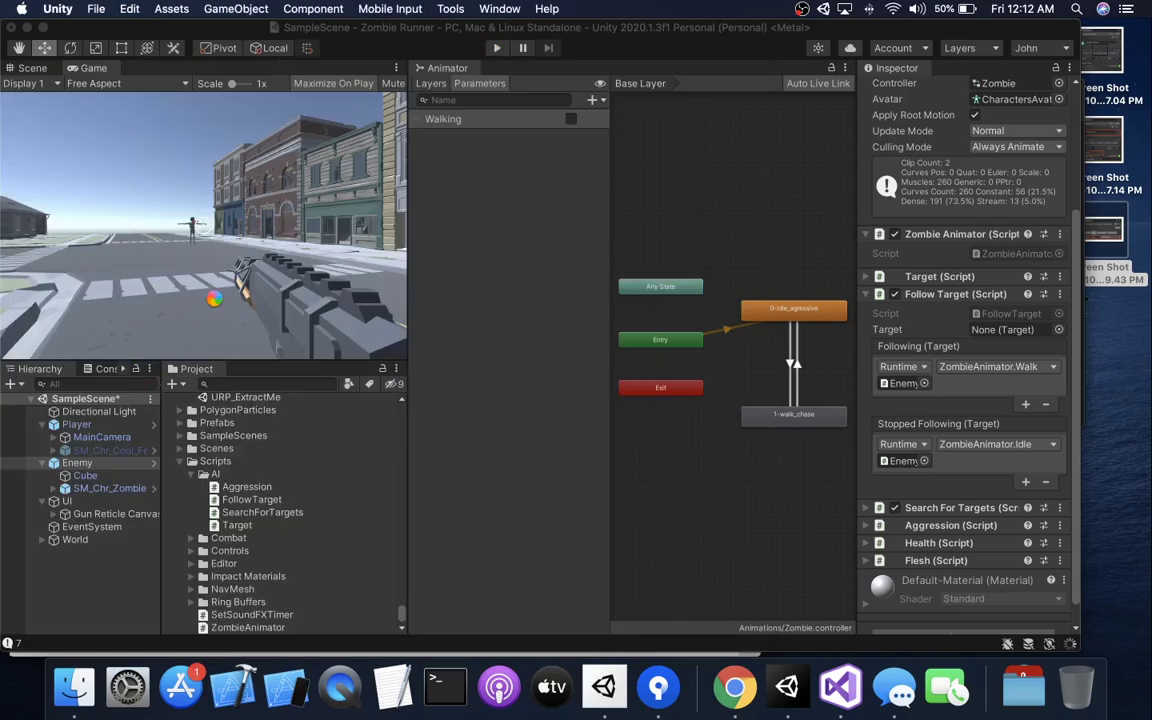
key("super+p")
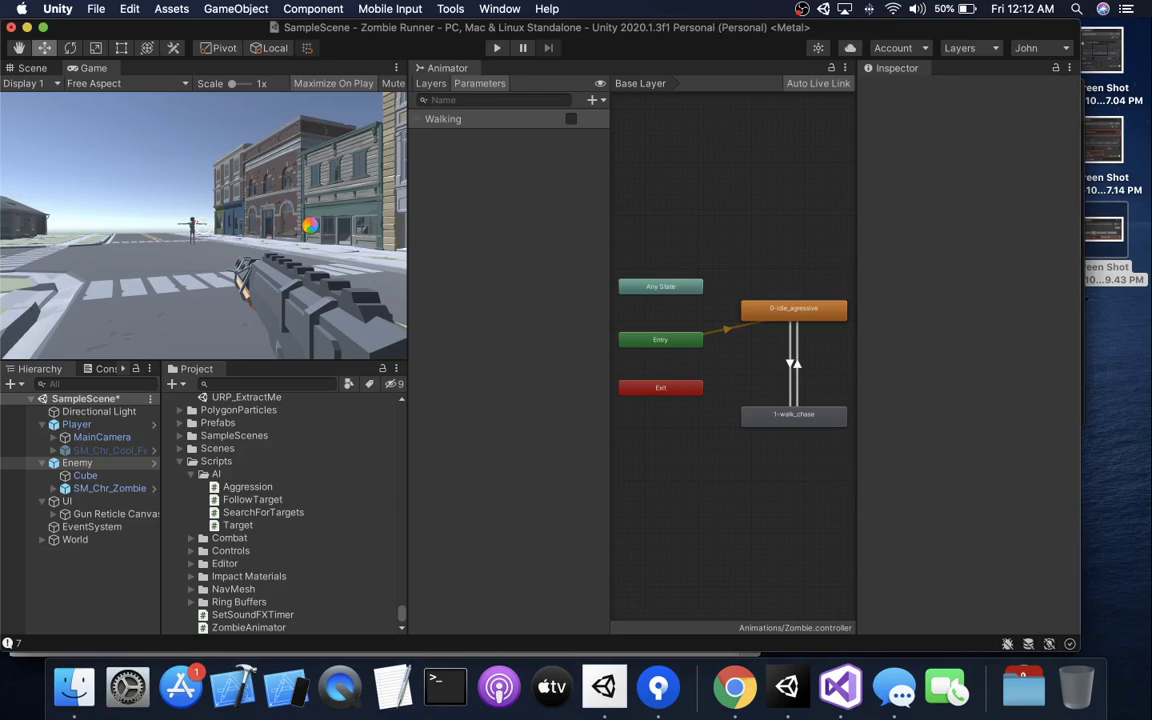
key("super+p")
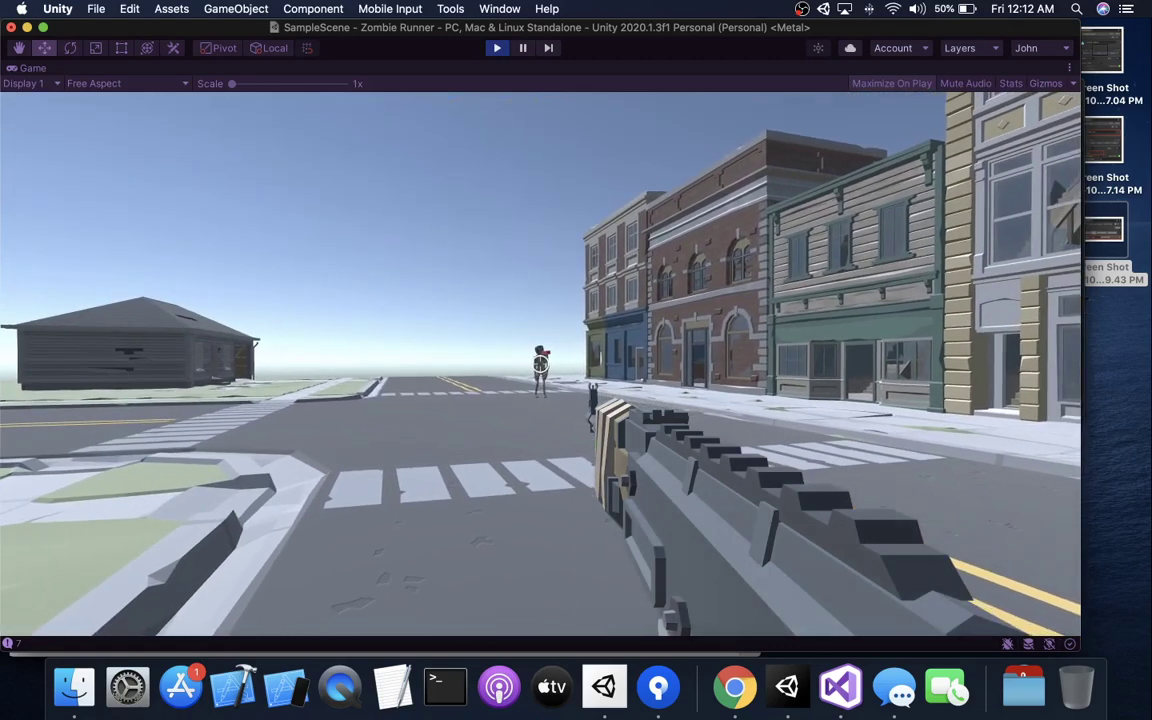
left_click(540, 364)
key("w")
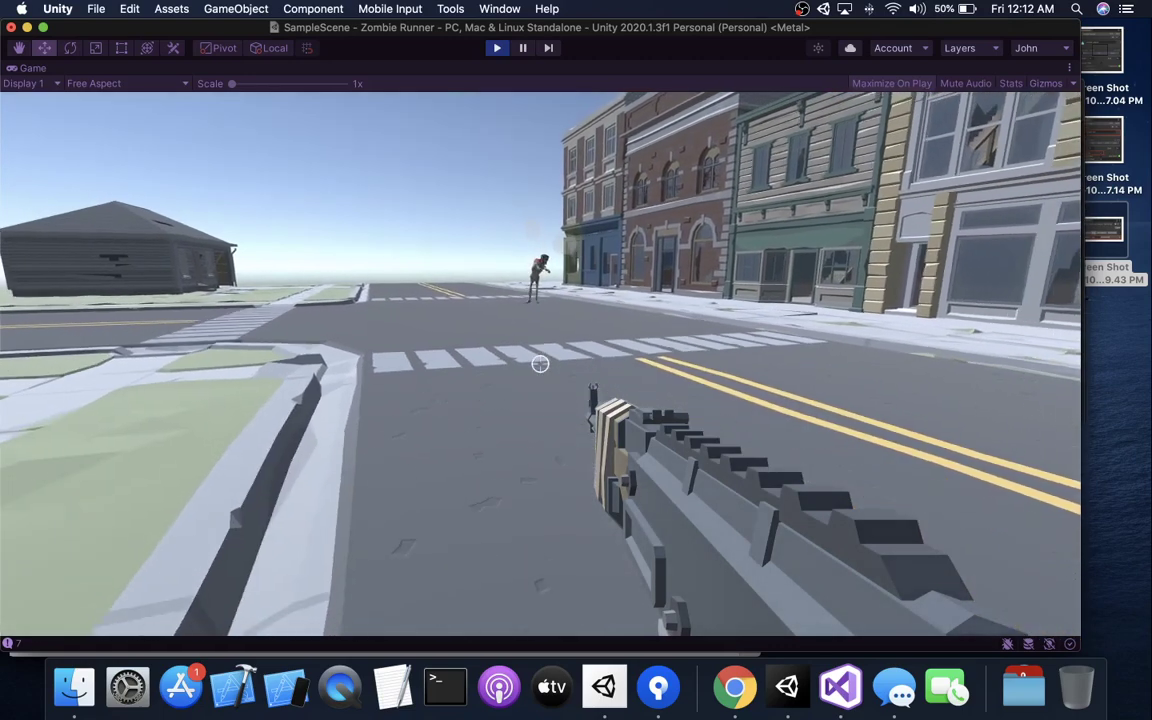
key("w")
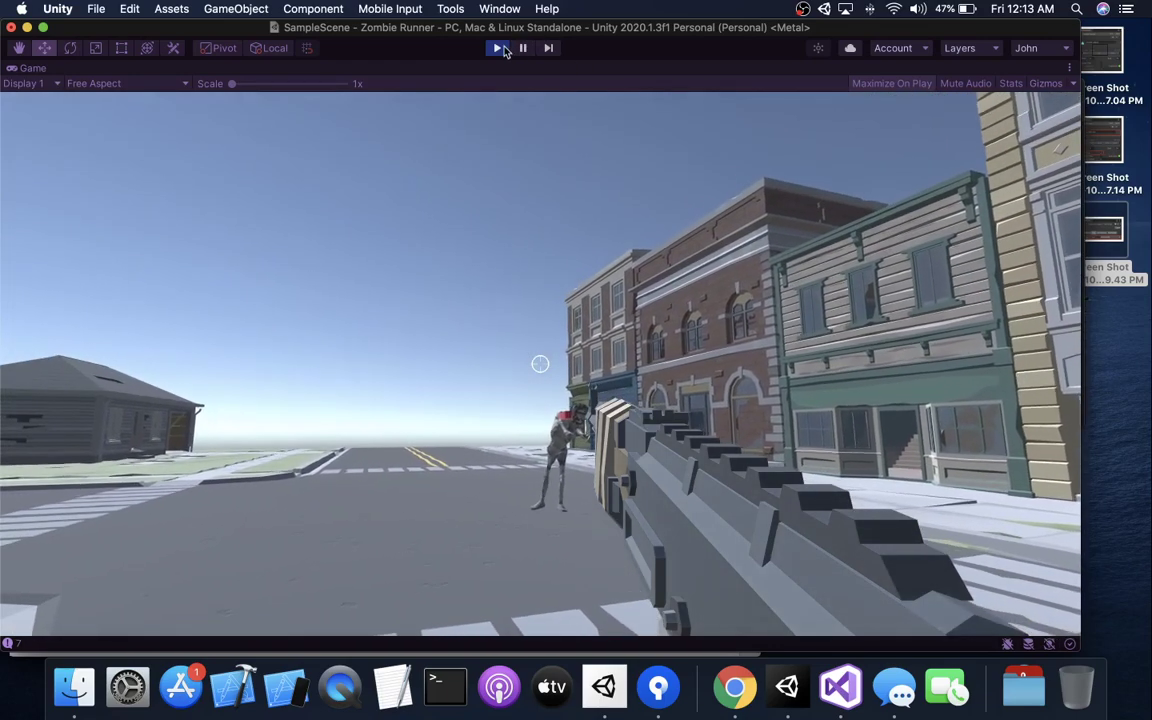
left_click(500, 49)
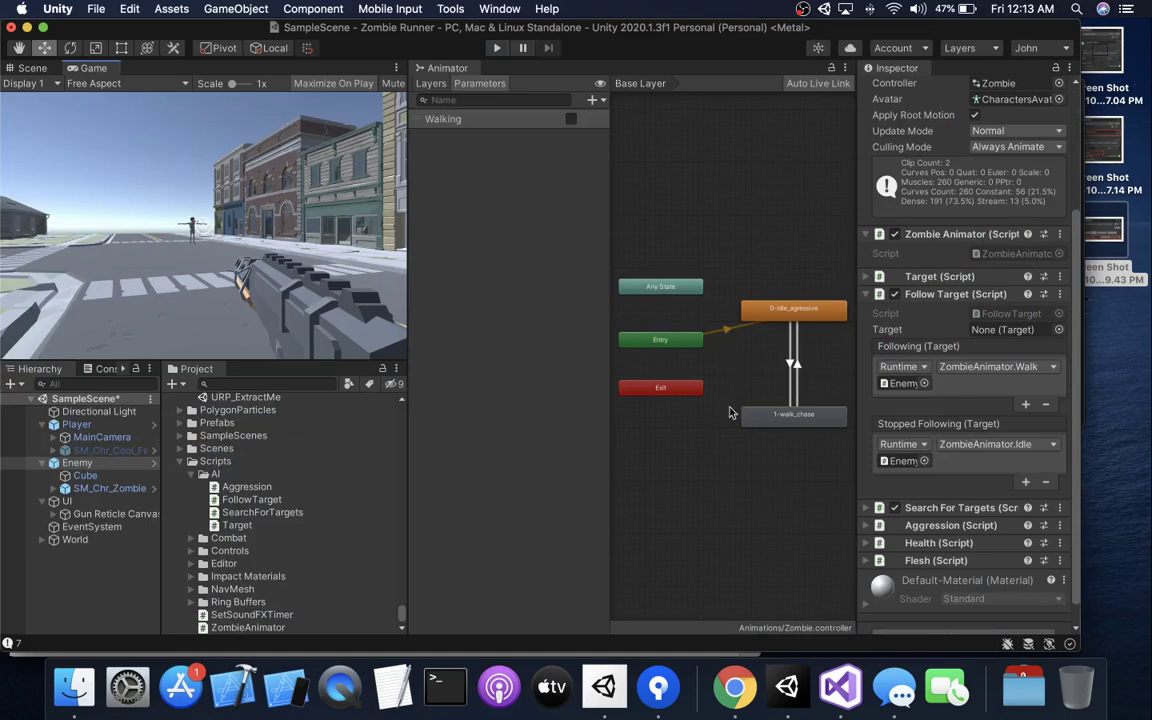
- Review the agent settings in the ZombieAnimator script in Visual Studio and comment out the agent.nextPosition assignment in Update()
left_click(840, 687)
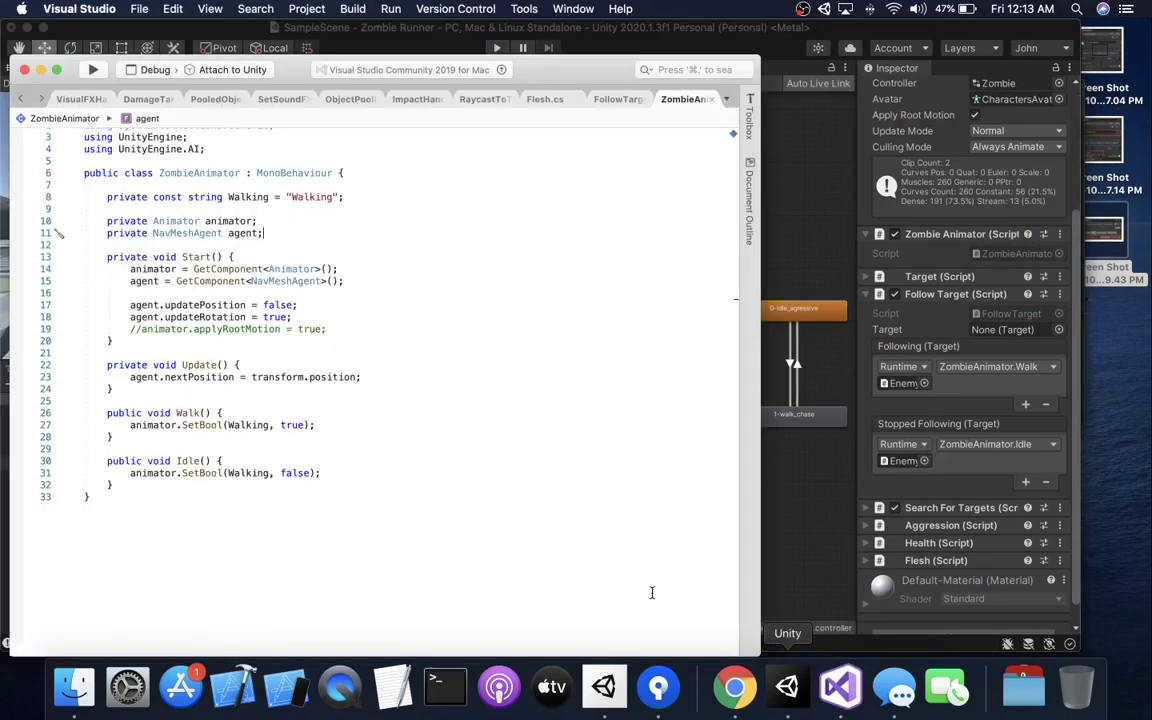
triple_click(193, 307)
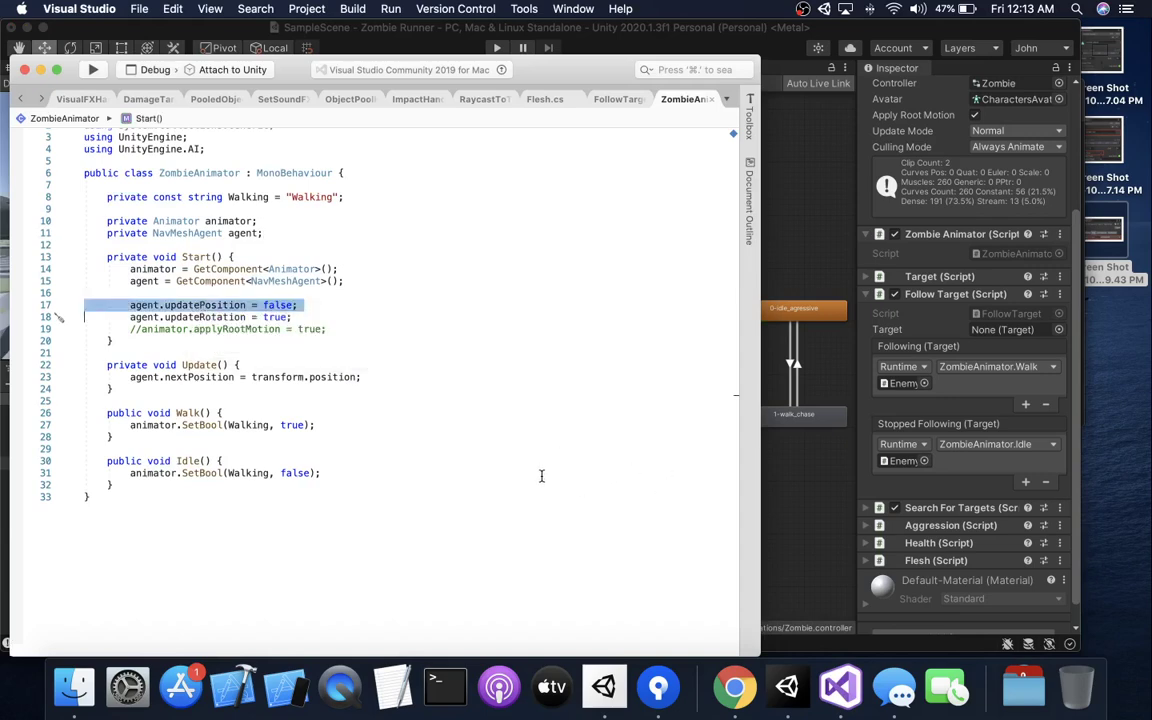
triple_click(190, 317)
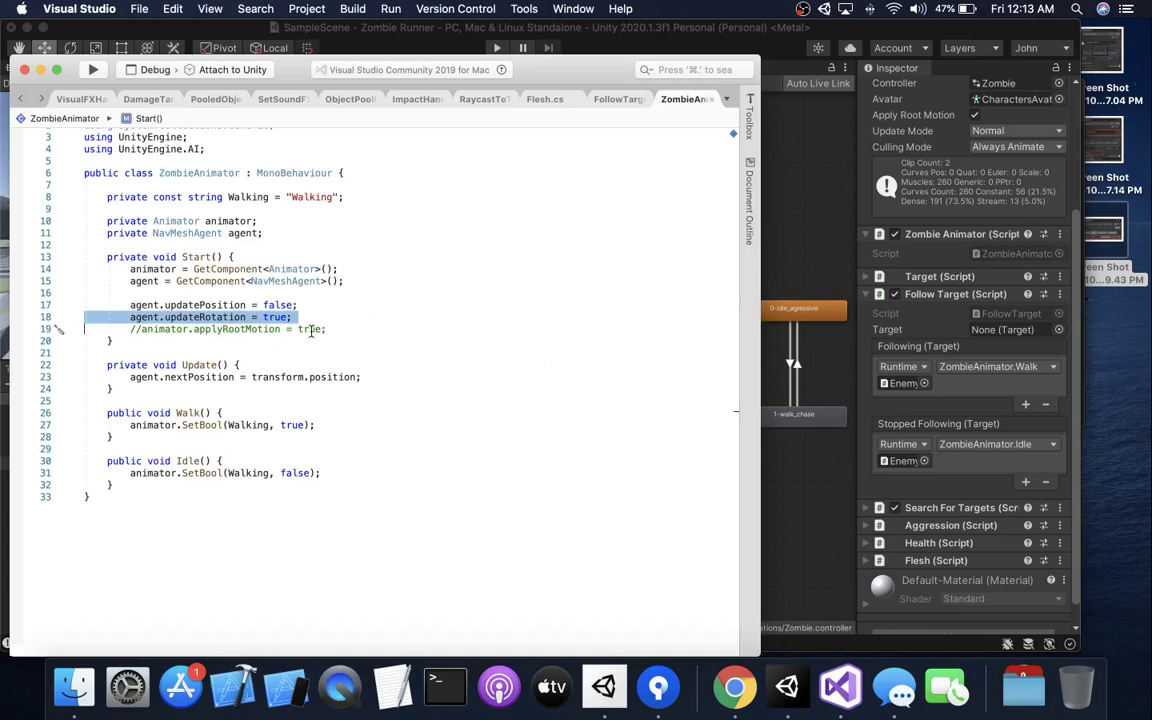
left_click(404, 331)
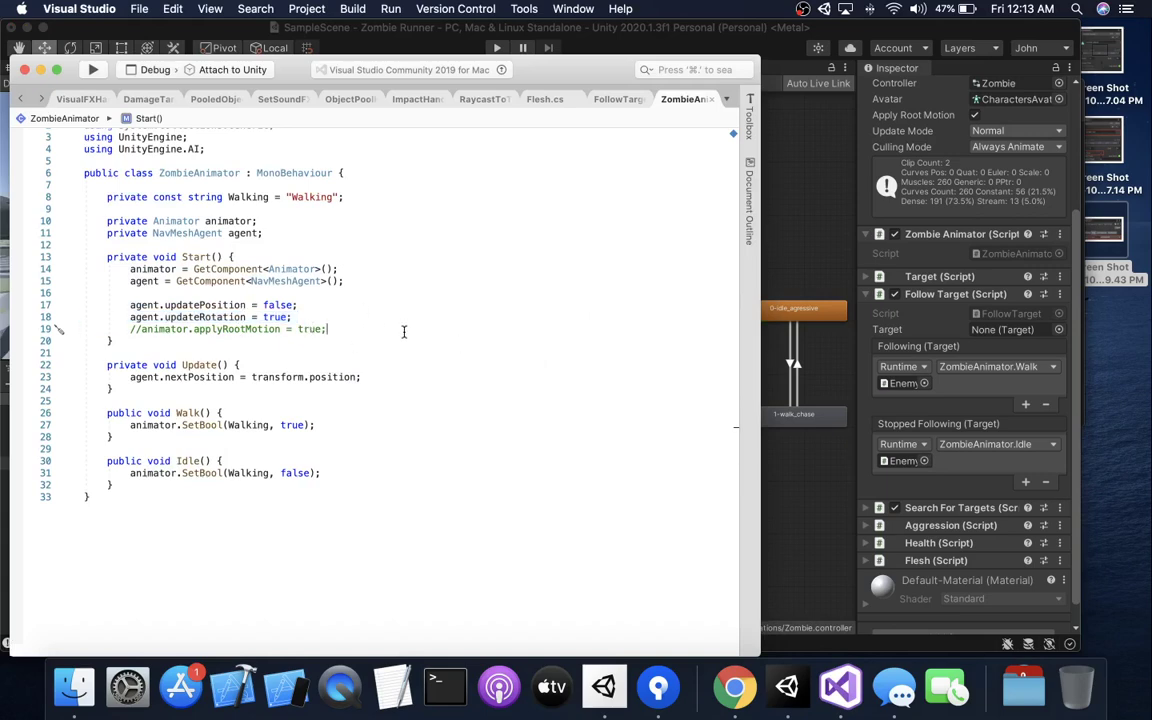
triple_click(381, 377)
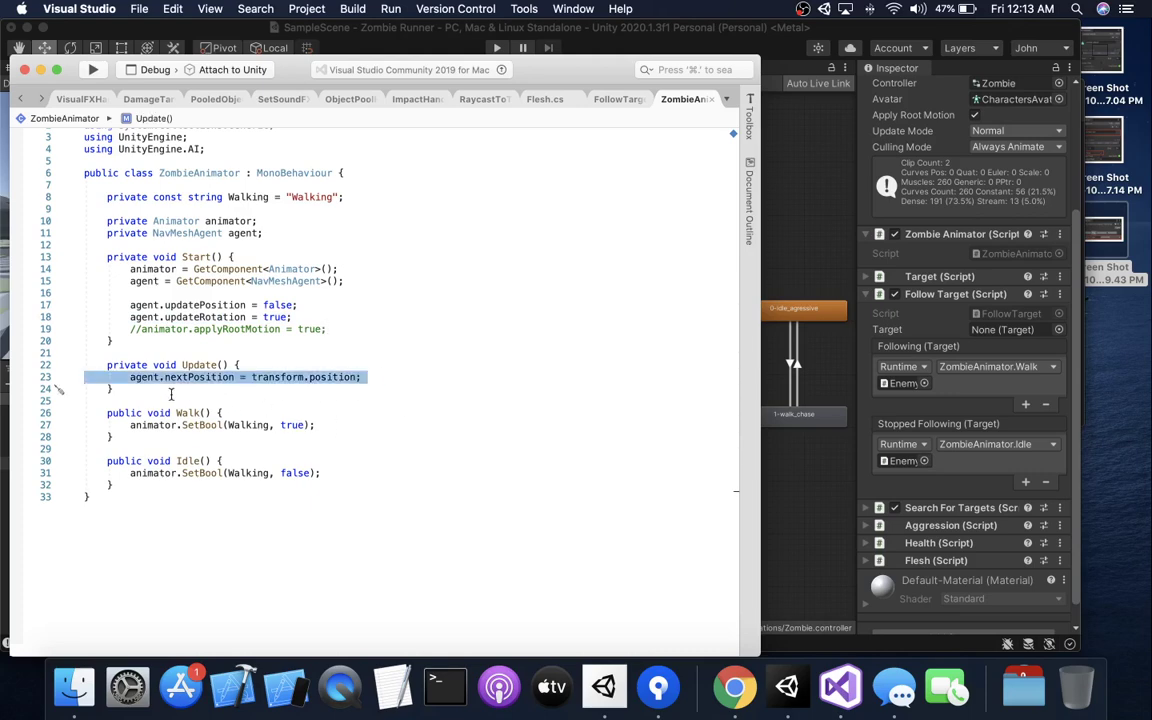
left_click(391, 377)
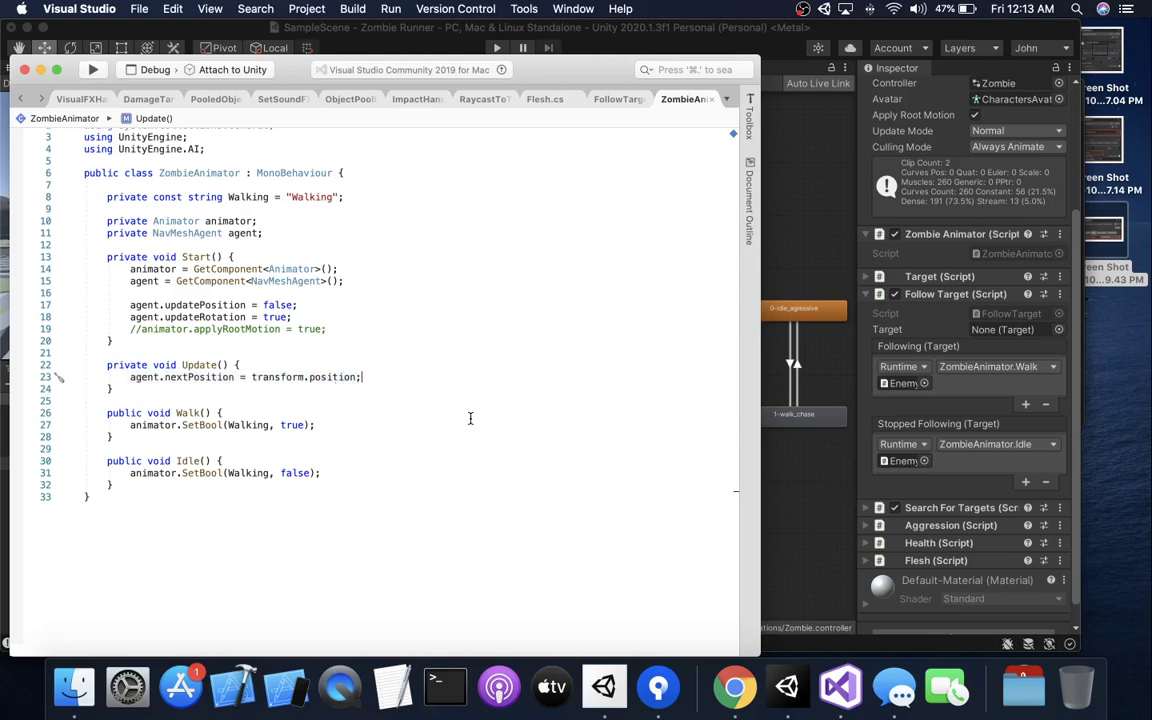
key("super+slash")
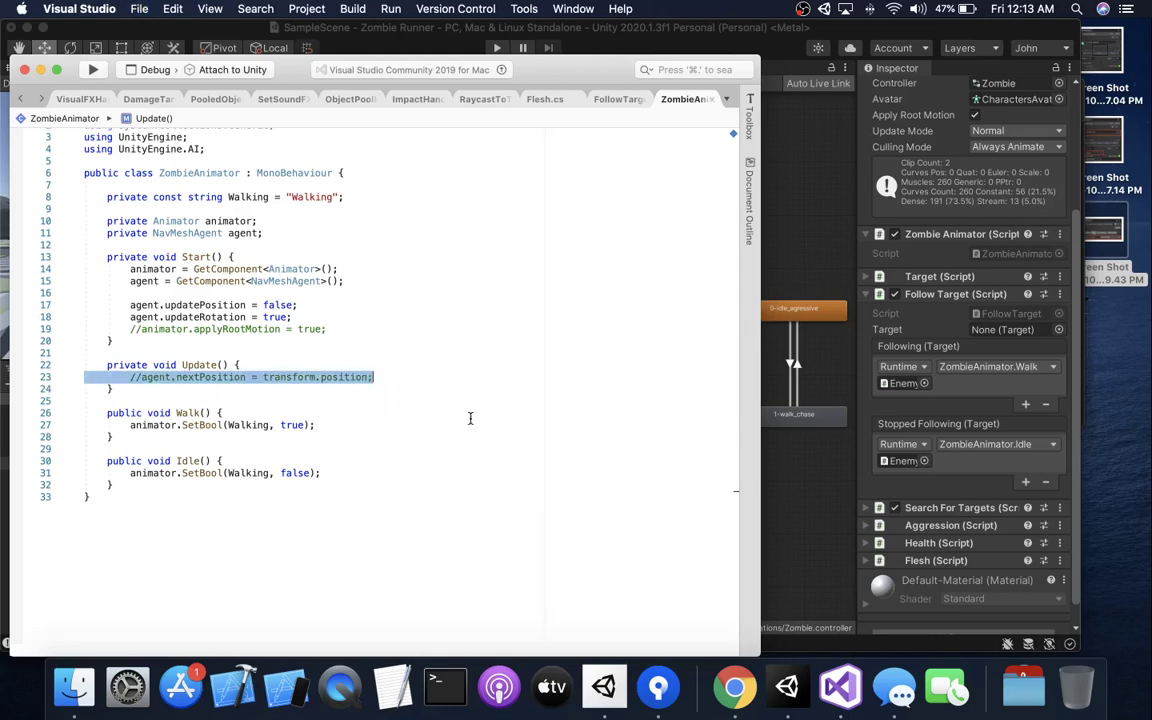
- Switch to Unity and playtest the scene, approaching the zombie, circling it and backing away to check how it moves
left_click(693, 34)
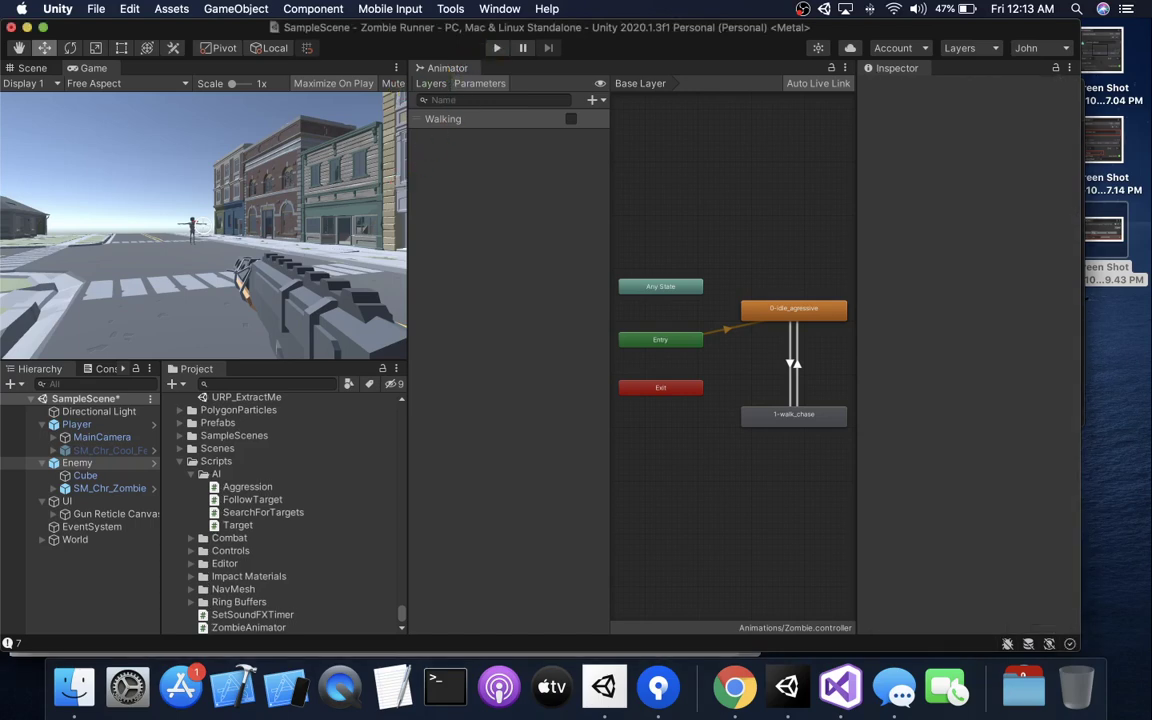
key("w")
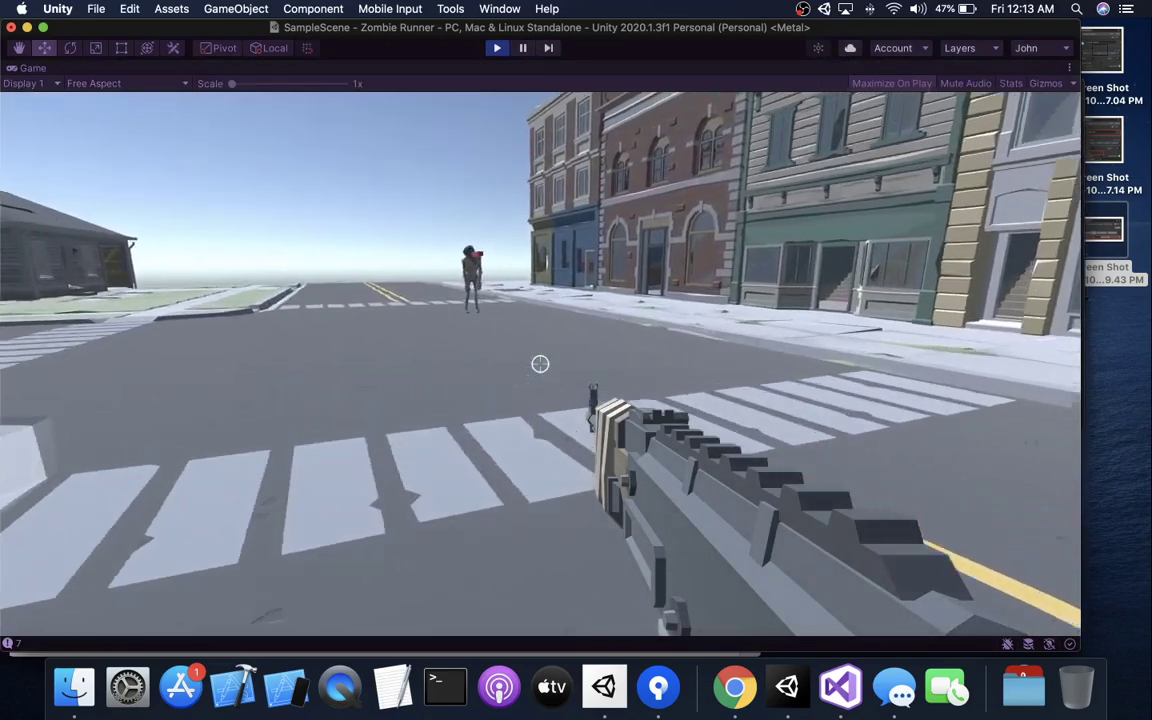
key("s")
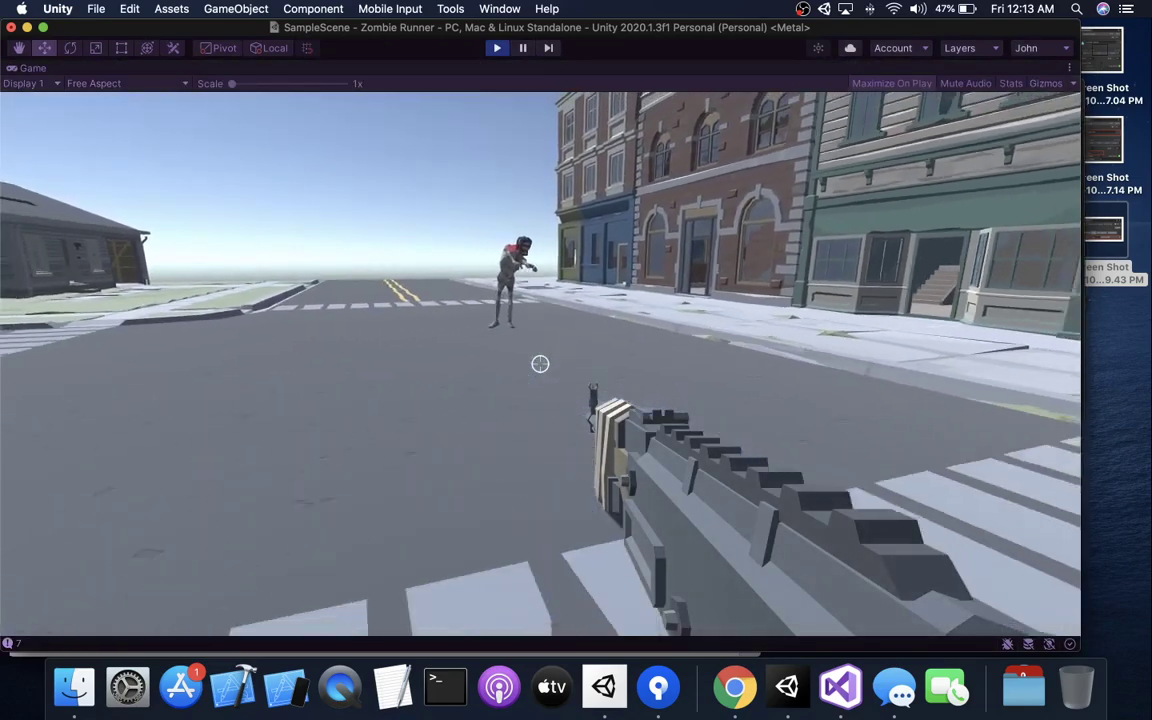
key("a")
key("w")
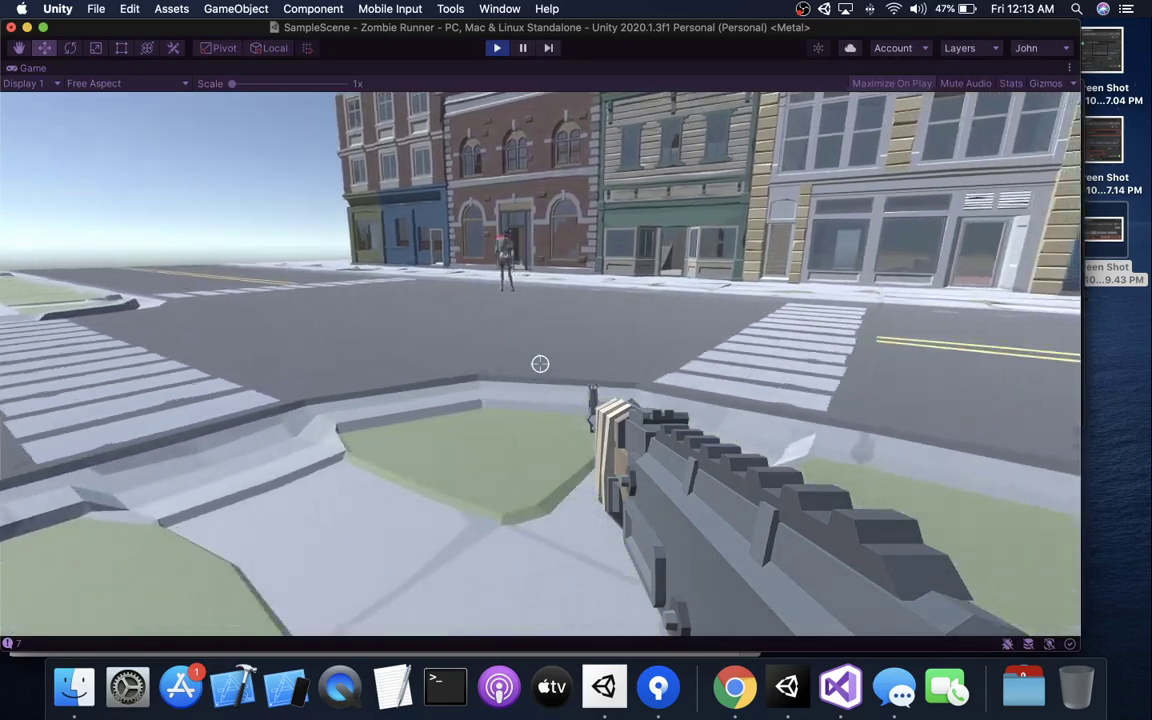
key("w")
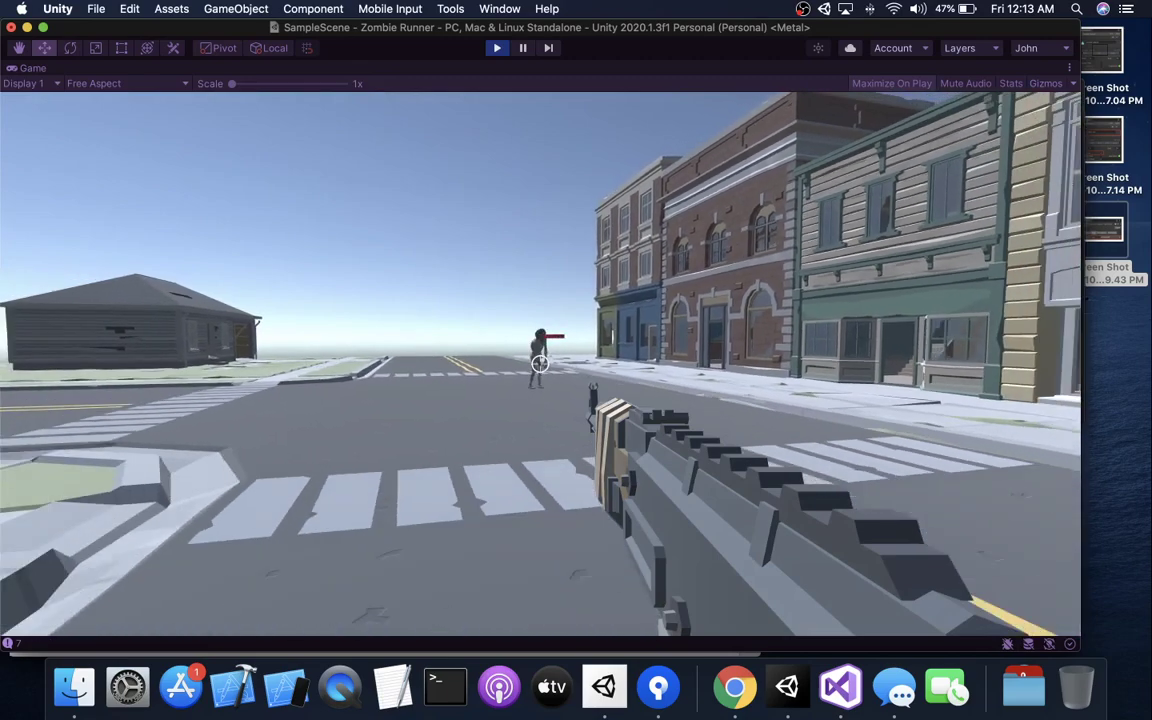
key("s")
left_click(540, 364)
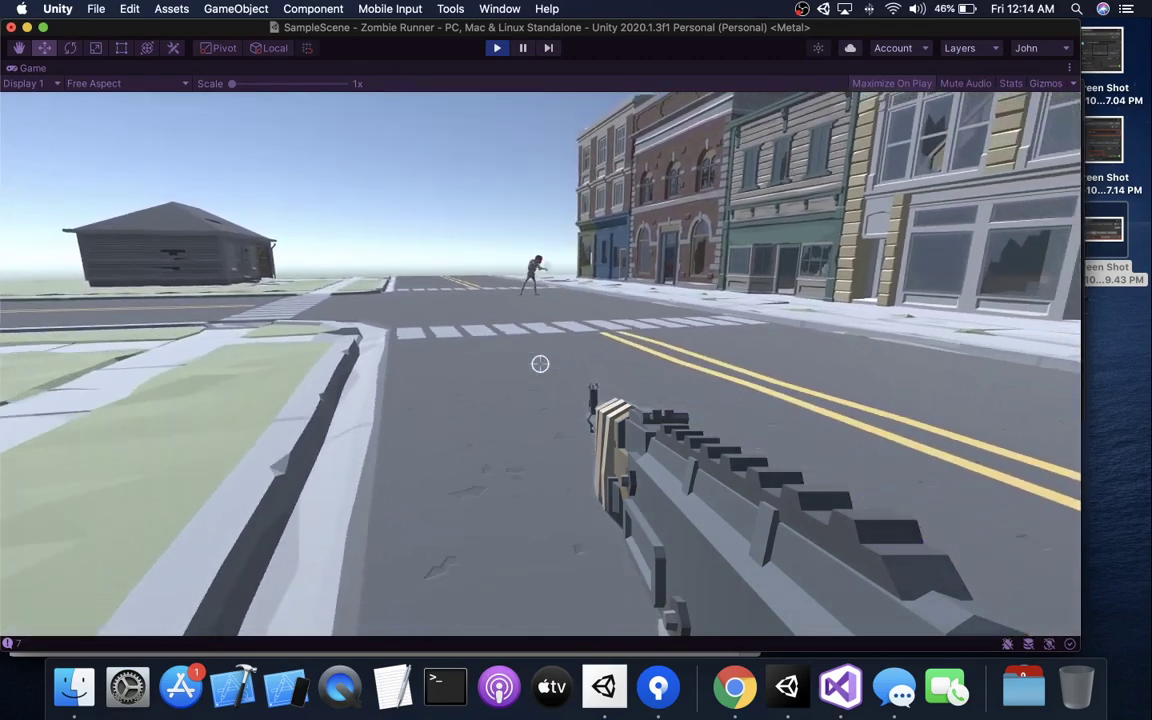
- Continue the playtest by shooting, crossing the grass and walking back up to the zombie to check its chasing, and stop play mode
key("a")
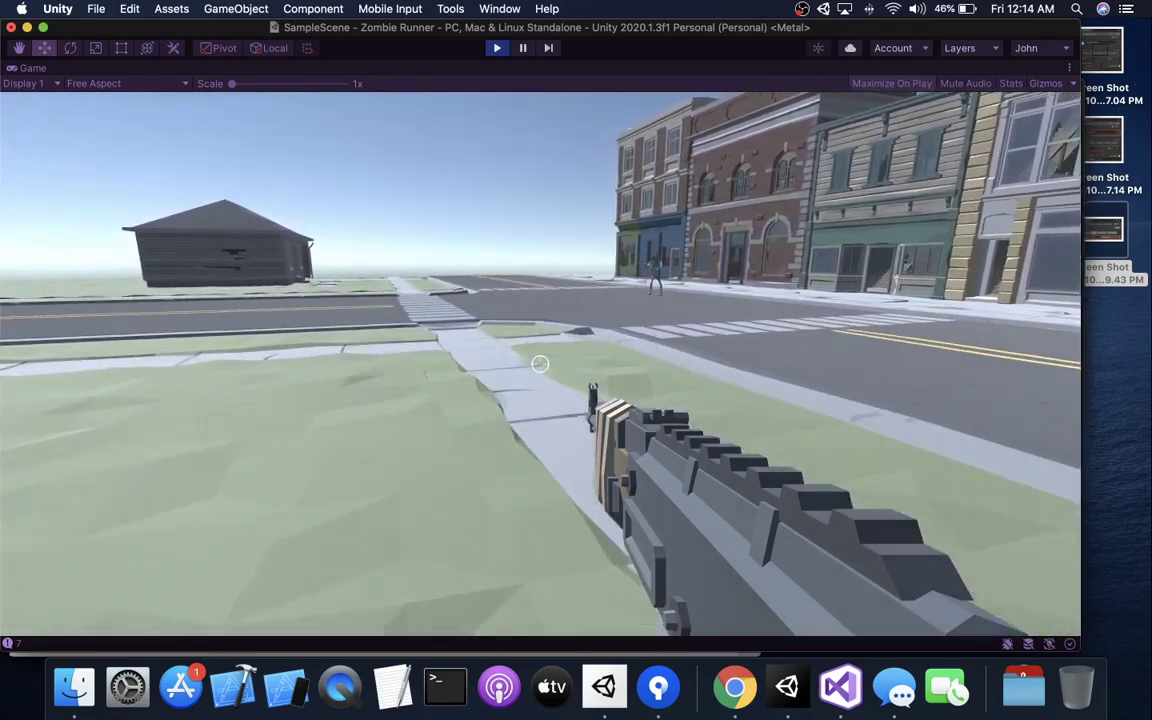
key("w")
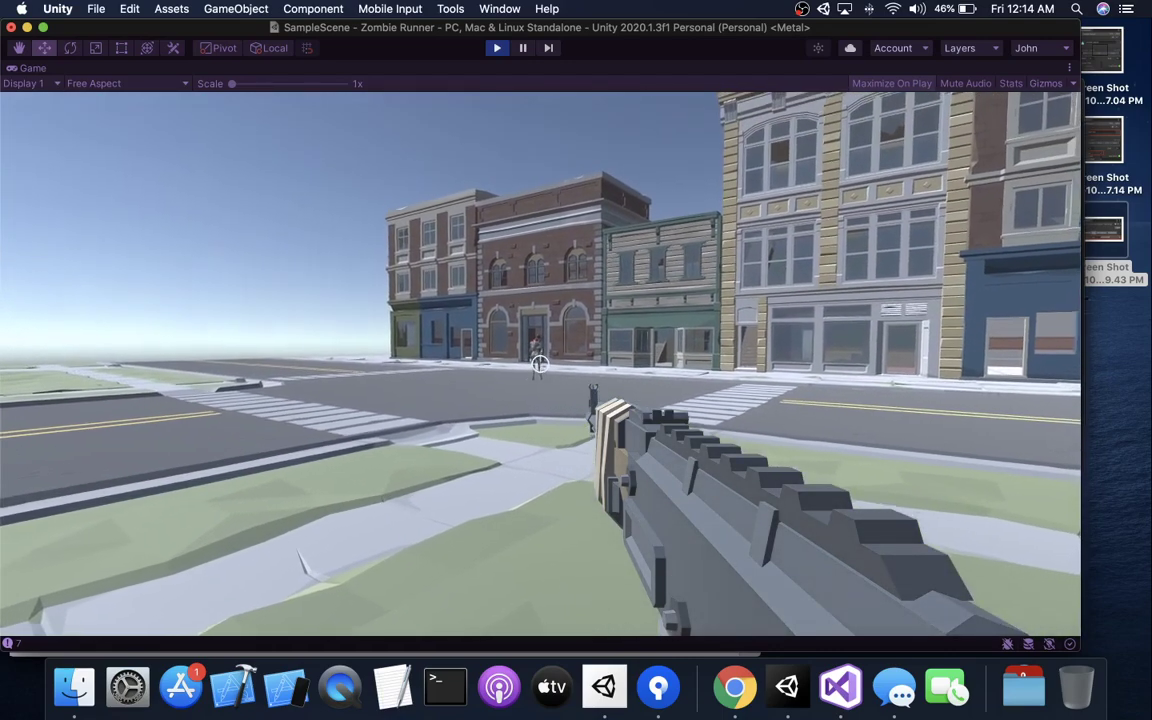
left_click(540, 364)
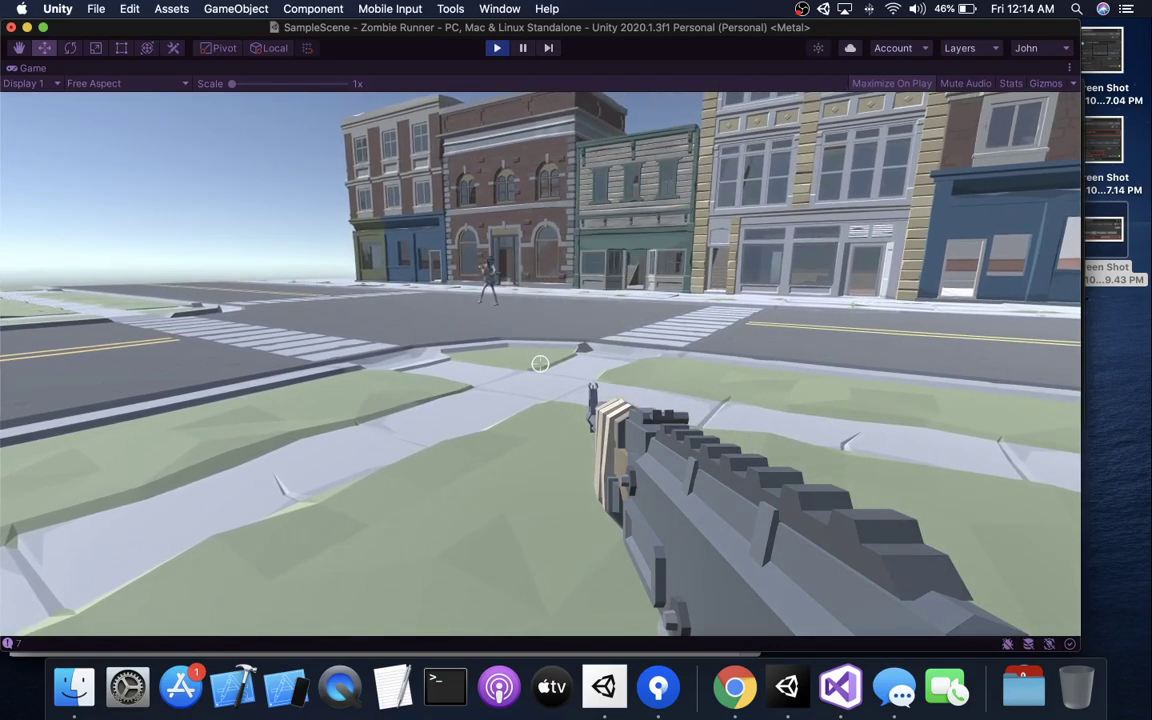
key("w")
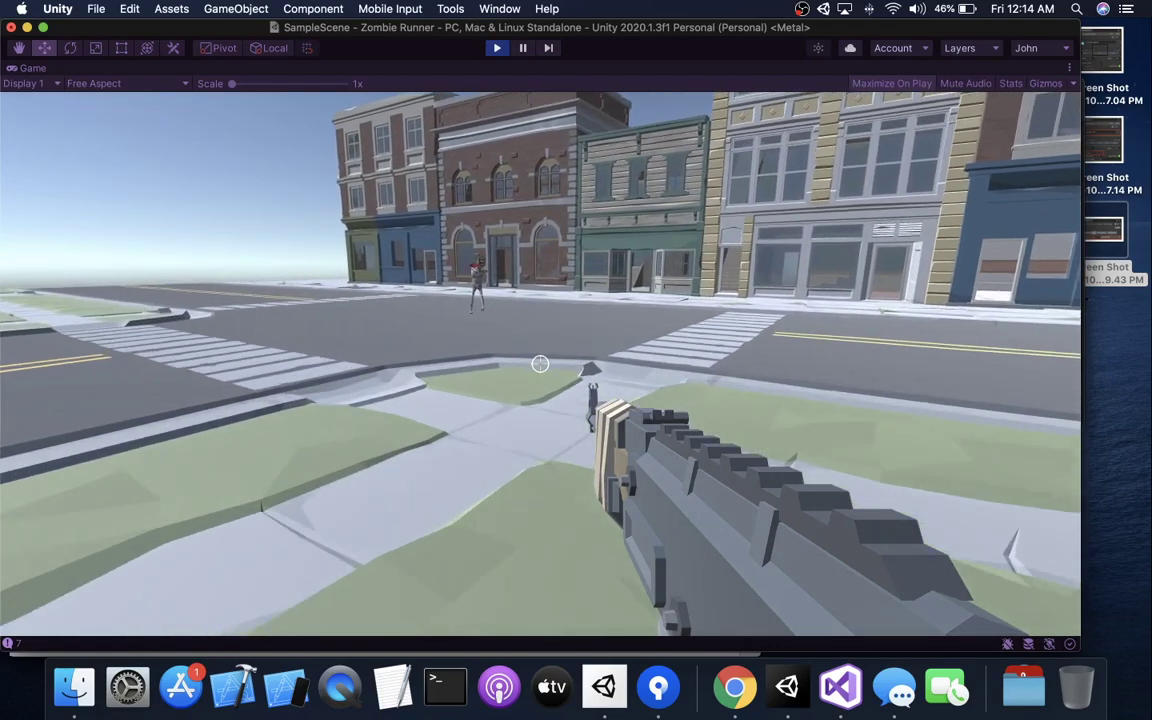
key("w")
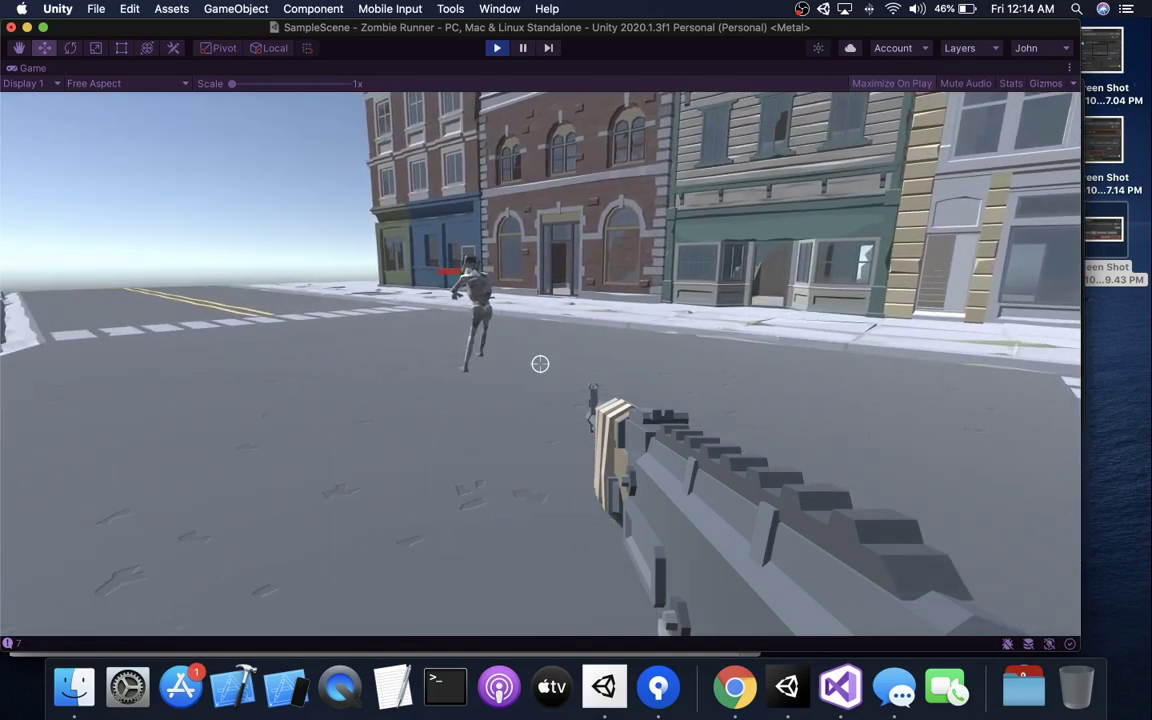
key("Escape")
left_click(496, 48)
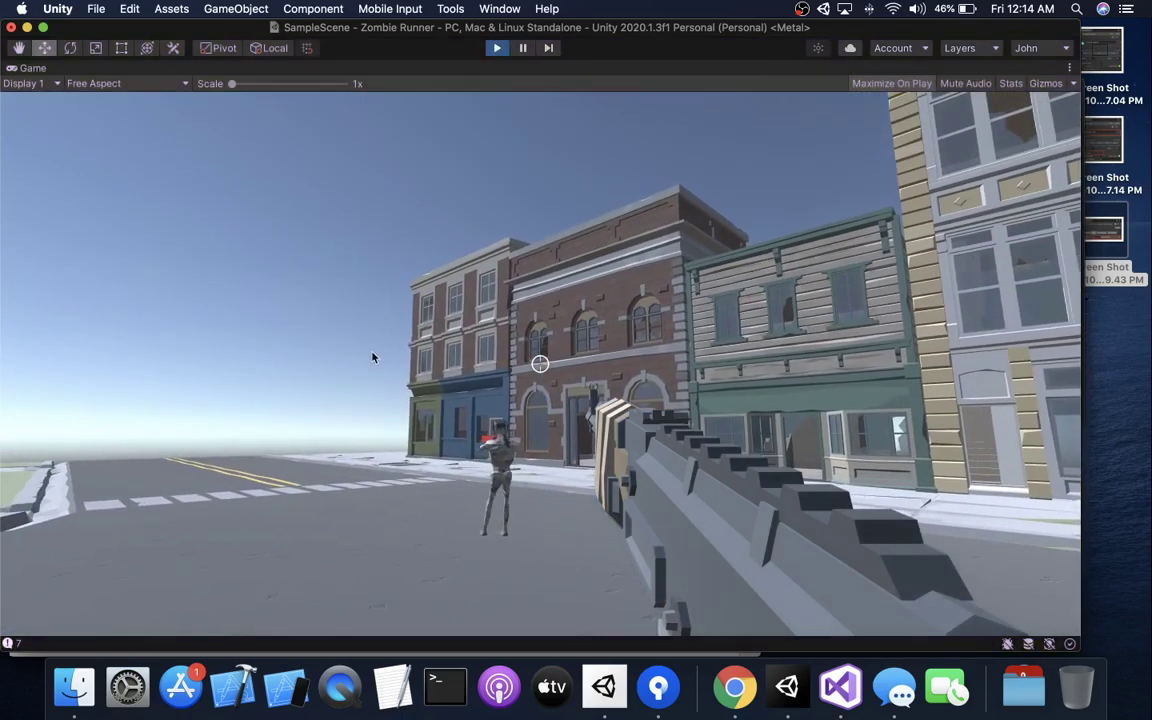
left_click(496, 47)
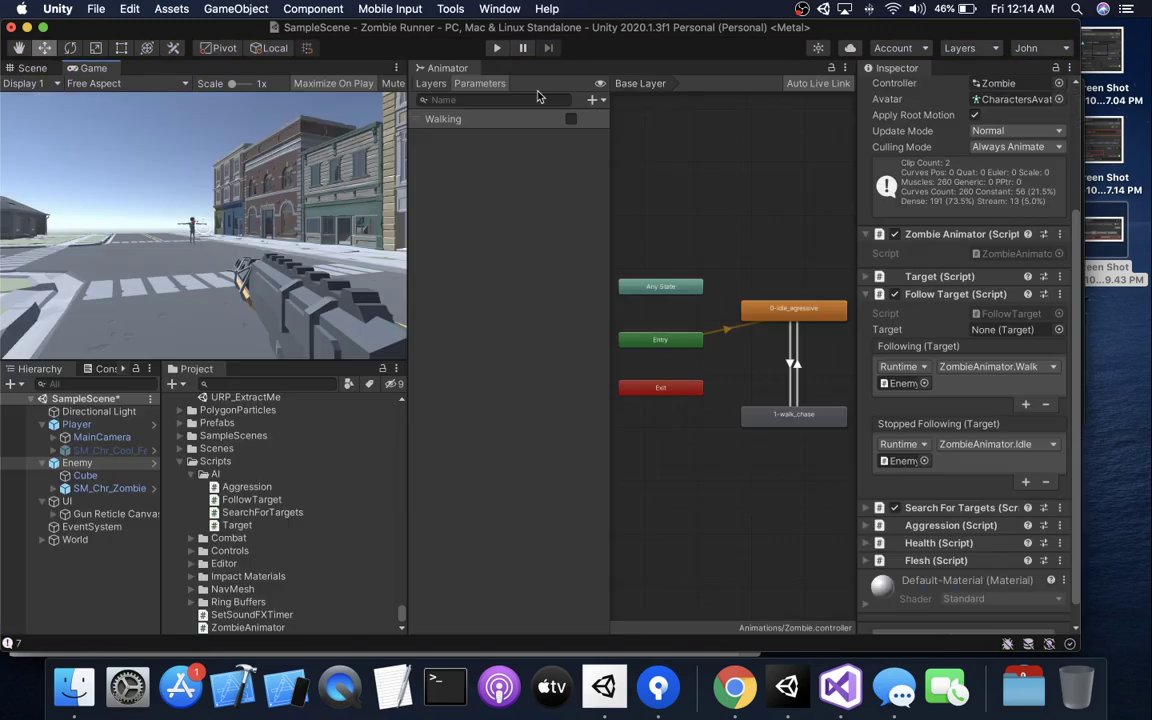
- Switch to the ZombieAnimator script in Visual Studio and uncomment the agent.nextPosition = transform.position assignment in Update()
left_click(840, 687)
key("super+slash")
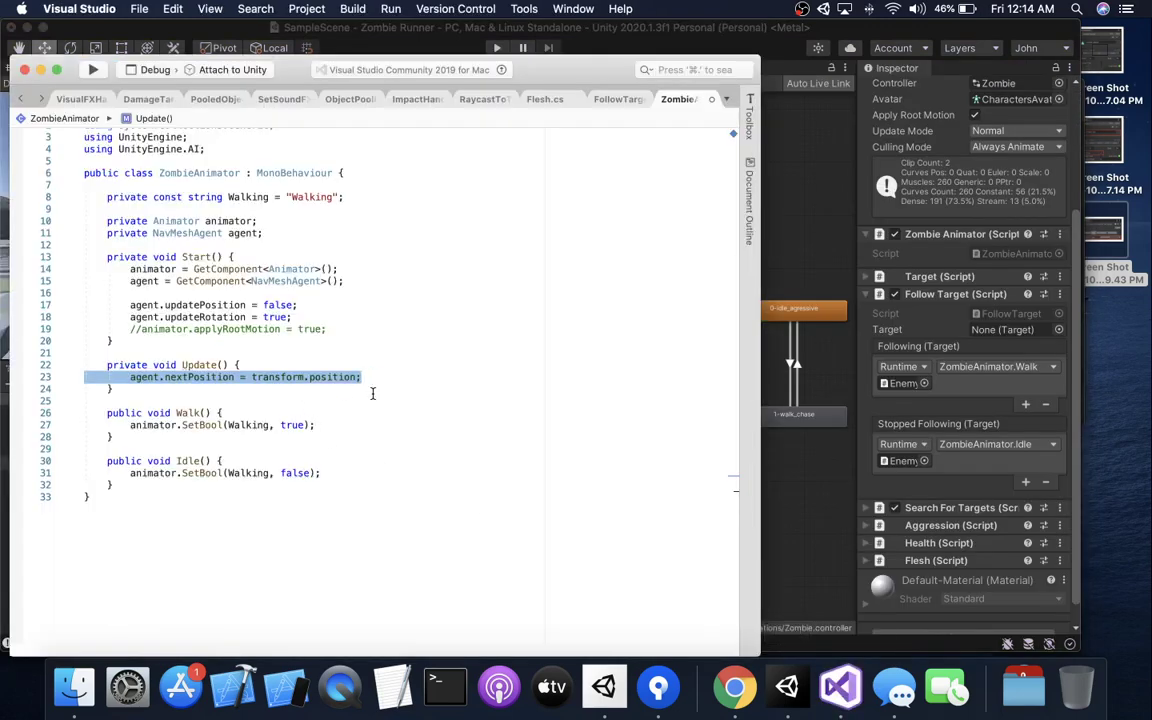
left_click(454, 377)
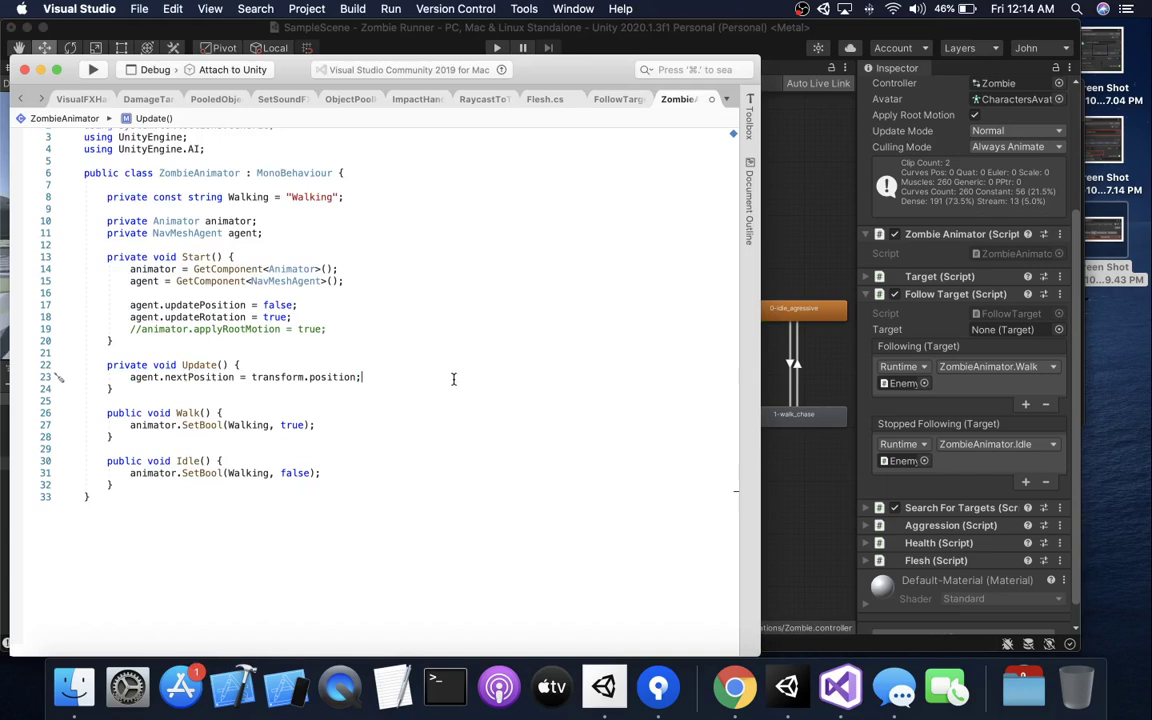
triple_click(264, 377)
left_click(306, 377)
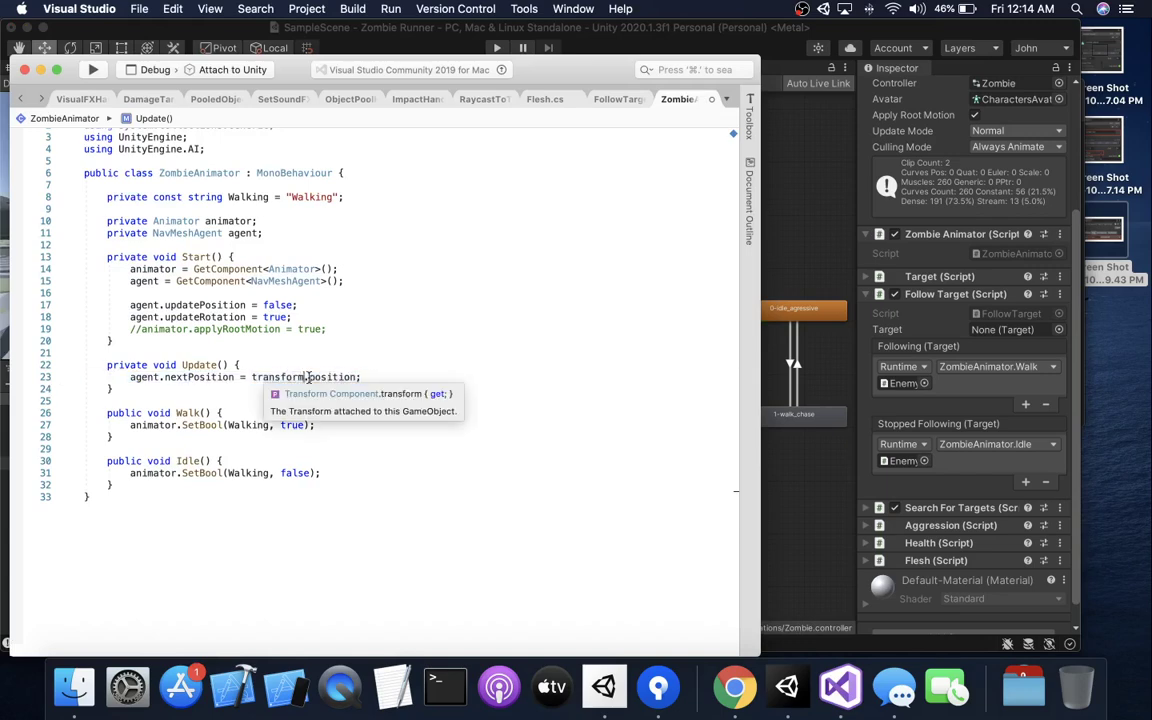
left_click_drag(257, 377, 369, 377)
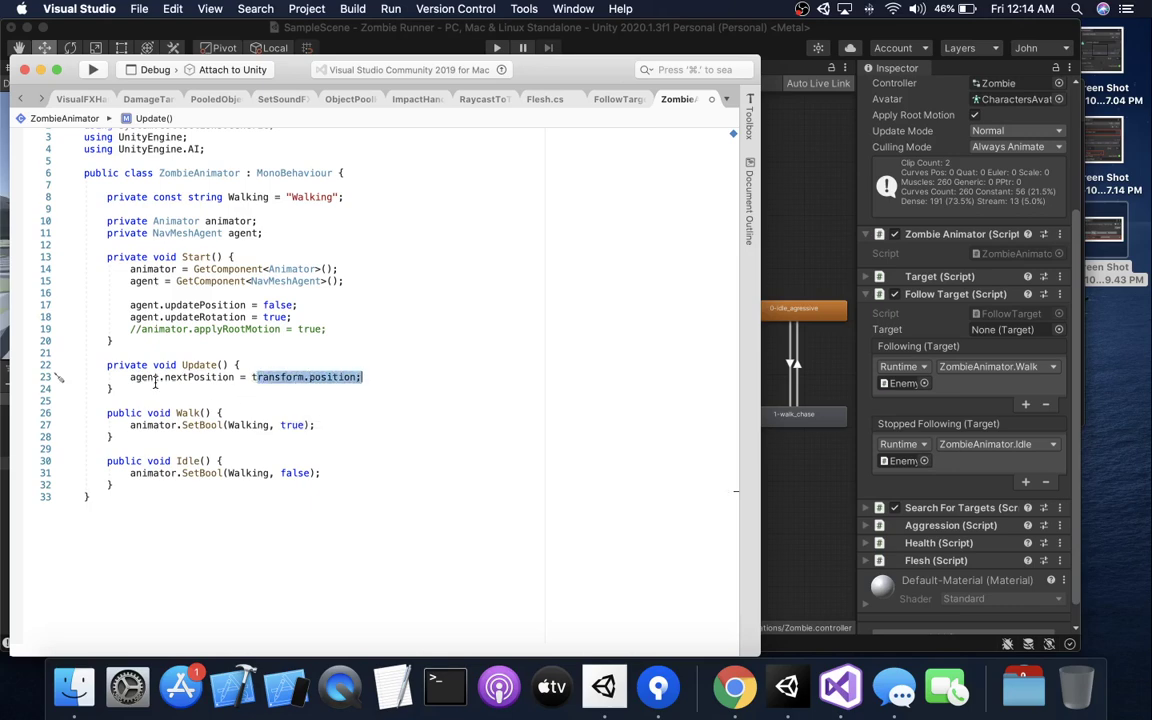
mouse_move(168, 377)
left_click(303, 386)
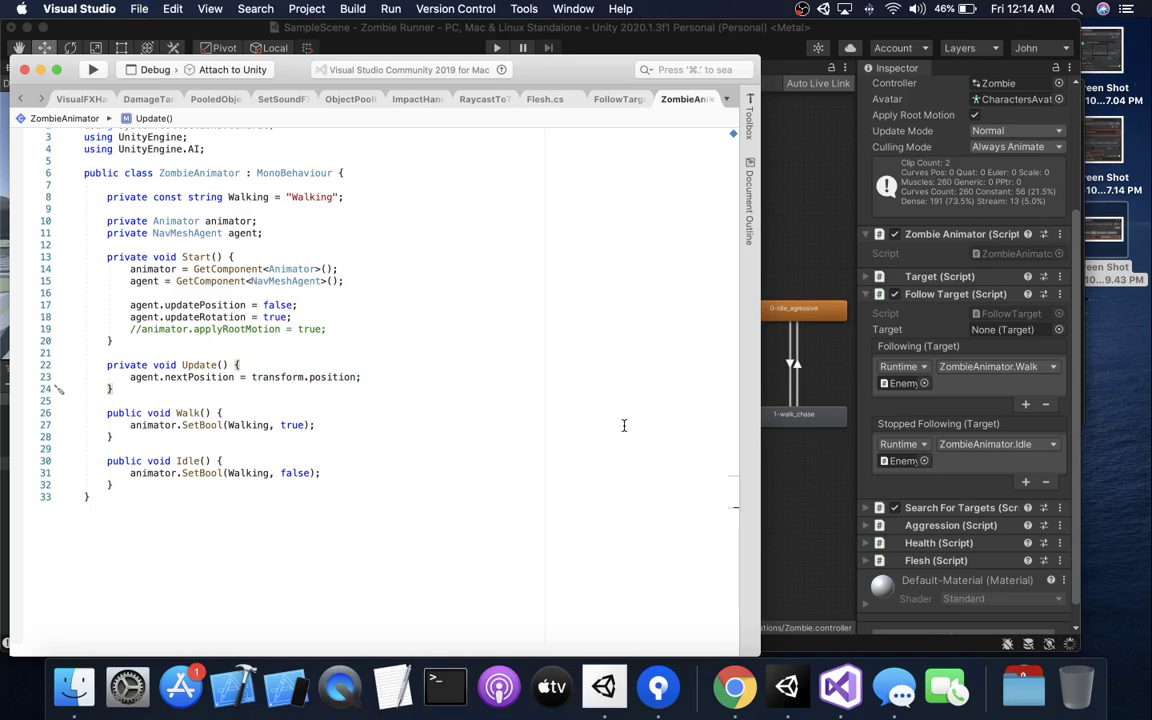
- Return to Unity and playtest the scene, walking up to the zombie and backing off to check its walk, and stop play mode
left_click(674, 44)
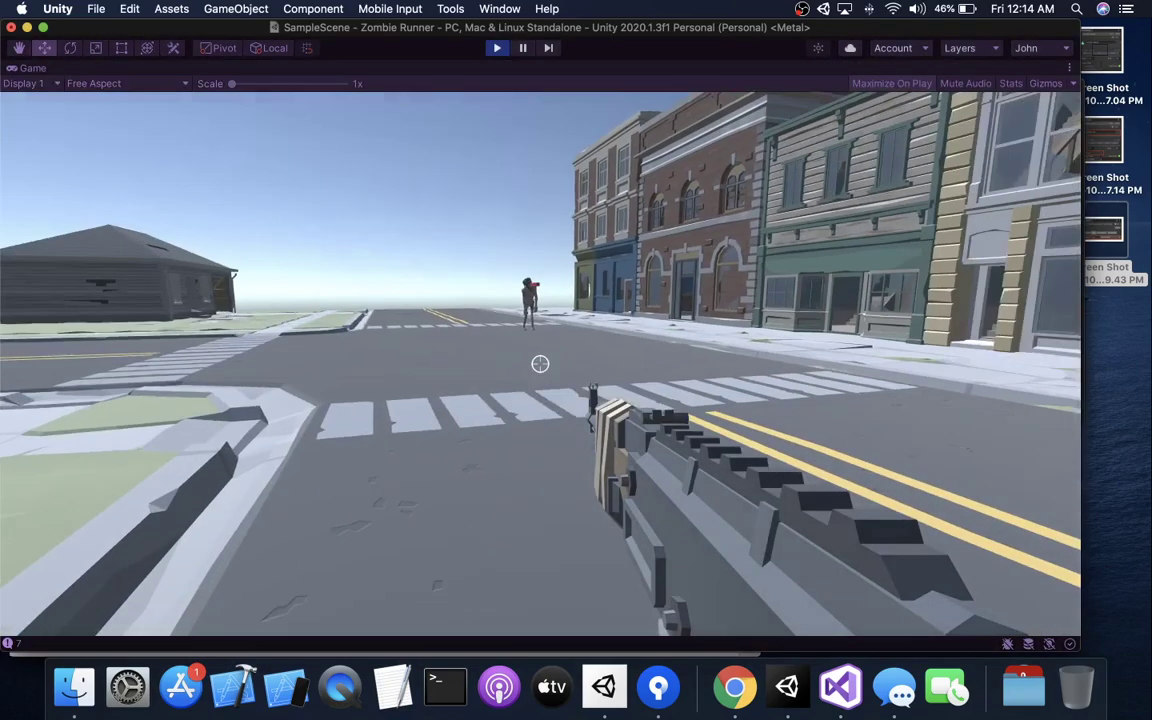
key("w")
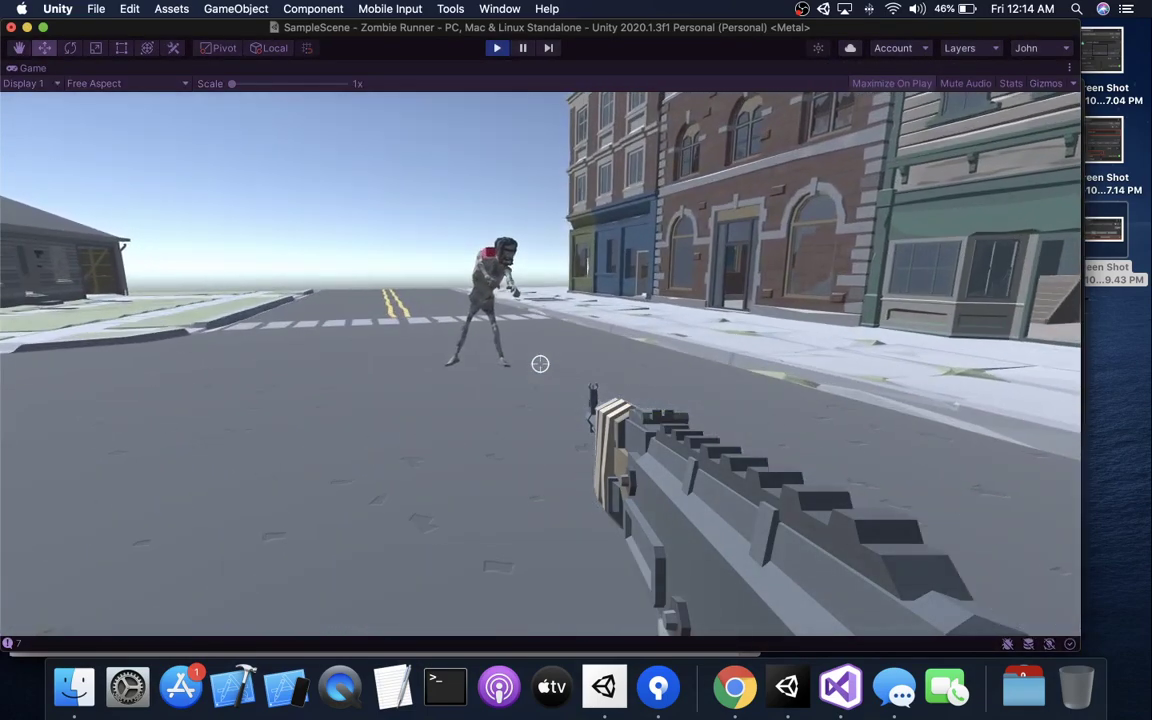
key("s")
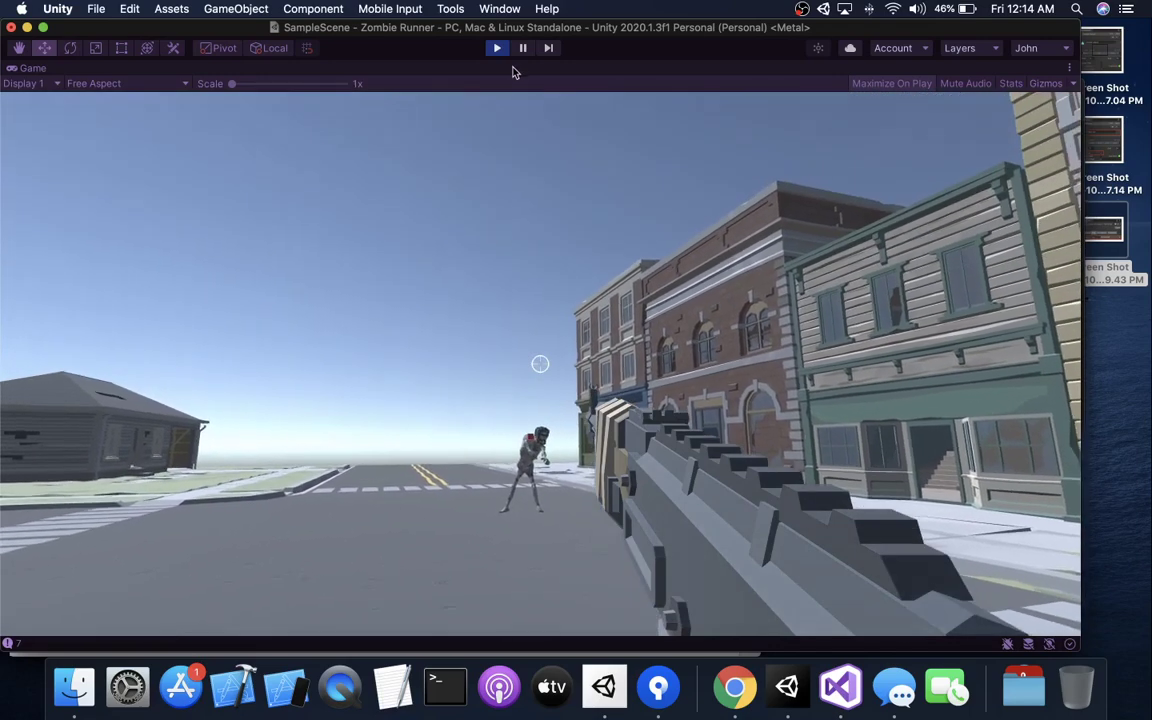
left_click(496, 48)
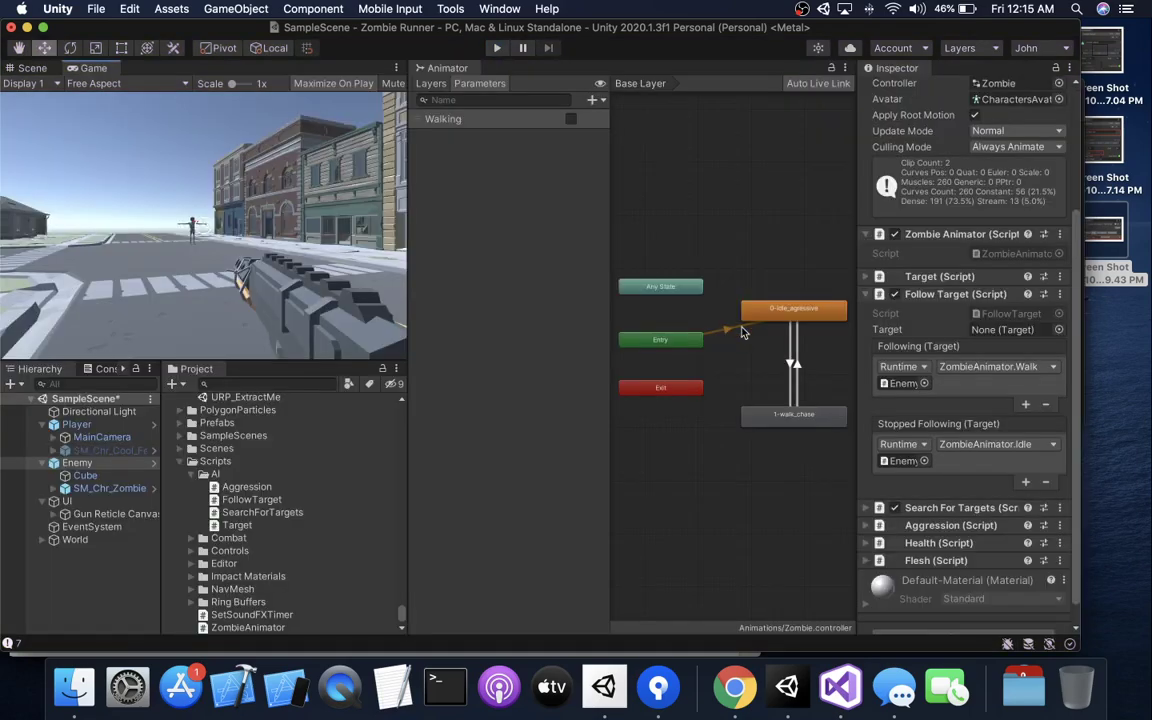
- Replace the motion of the 1-walk_chase animator state with the zombie-run clip from the Scary Zombie Pack
left_click(797, 418)
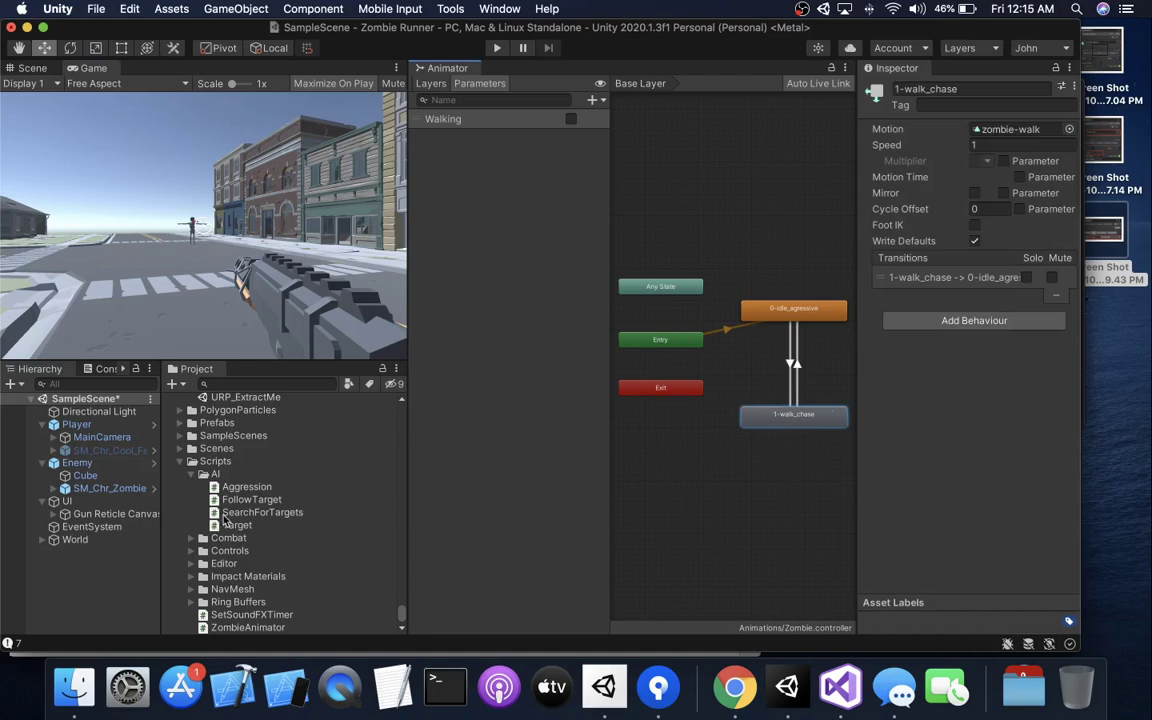
scroll(228, 515, "up", 5)
scroll(231, 517, "down", 5)
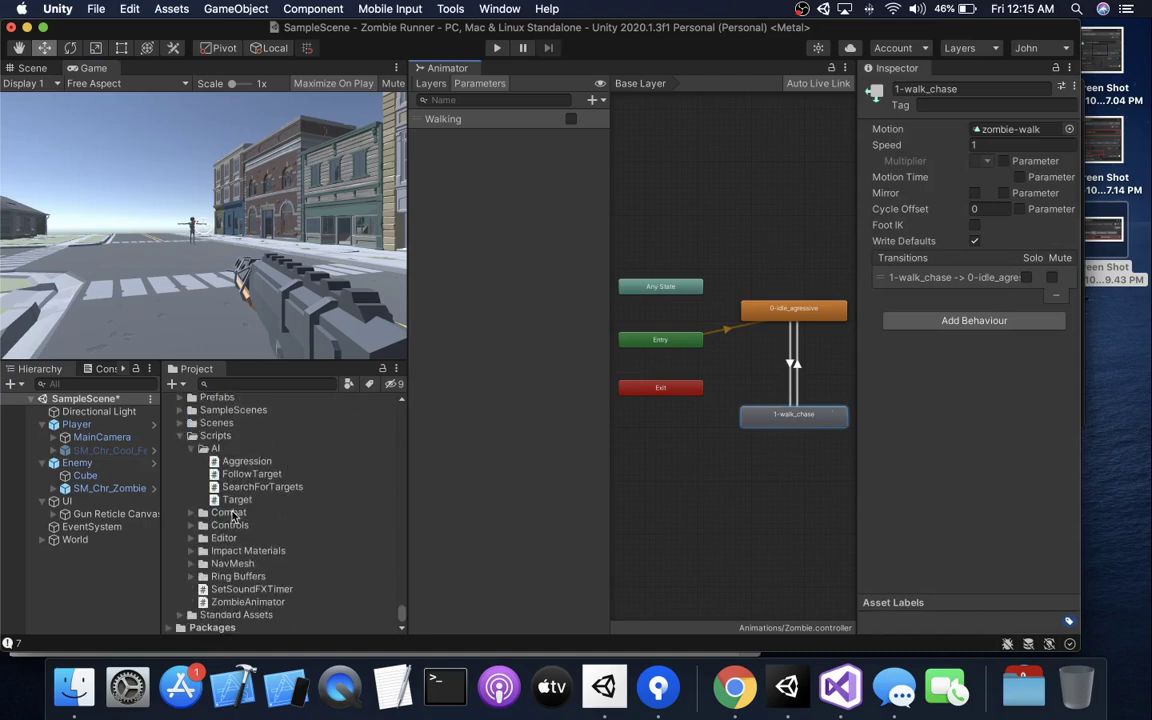
scroll(231, 515, "up", 10)
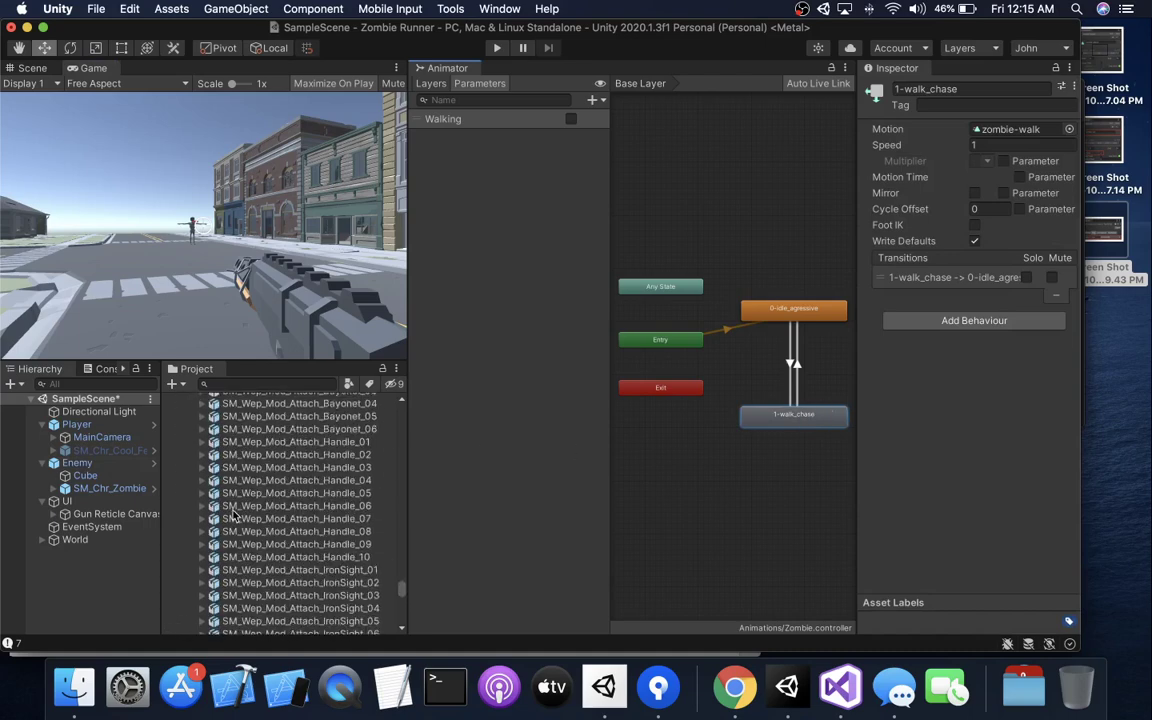
scroll(234, 516, "up", 10)
left_click_drag(401, 586, 391, 362)
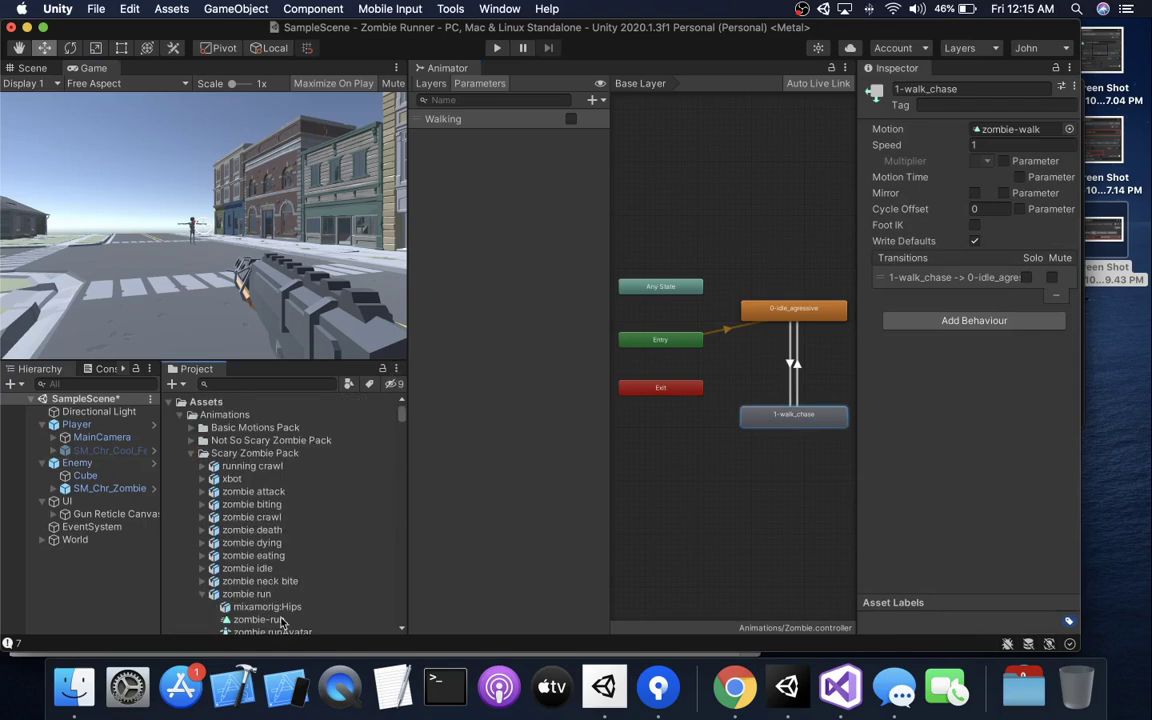
left_click_drag(282, 622, 995, 131)
- Review the destination handling in the FollowTarget script in Visual Studio and return to Unity
left_click(840, 687)
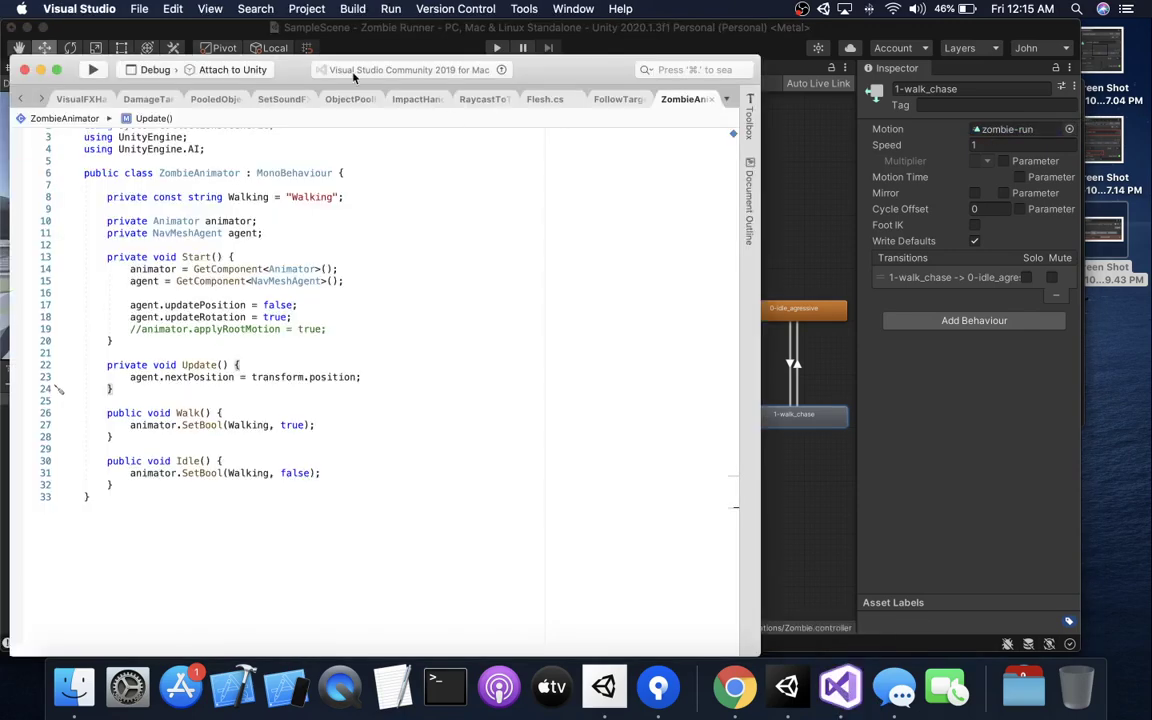
left_click(611, 100)
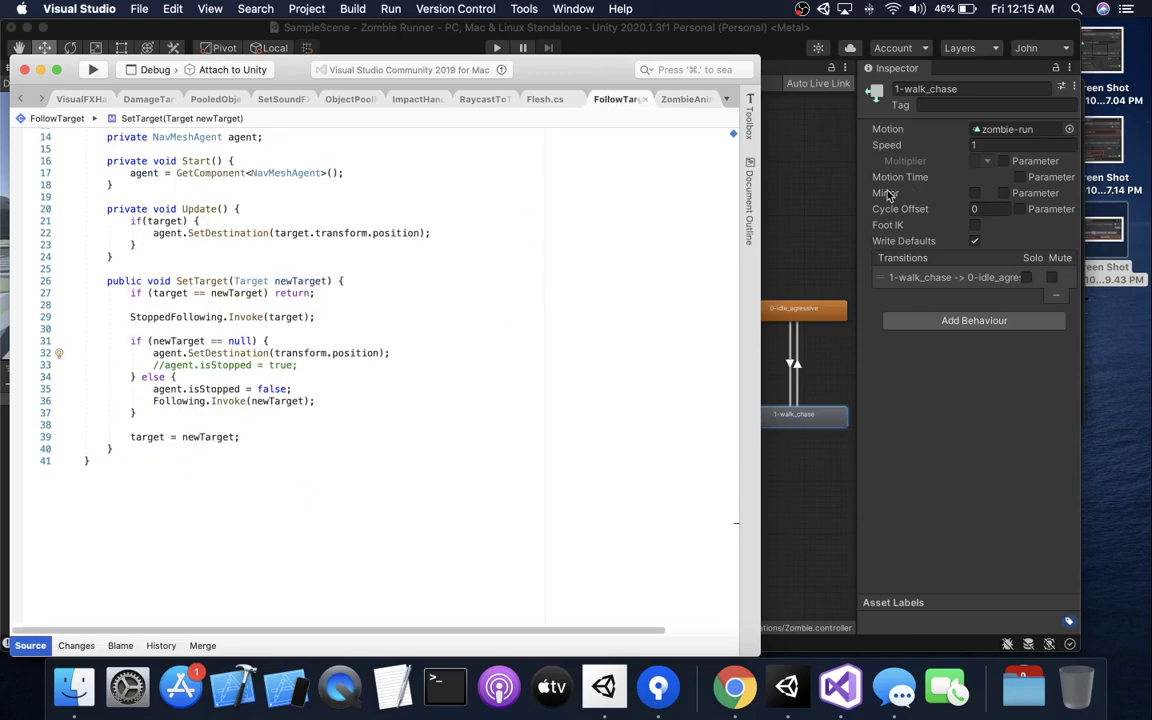
left_click(839, 256)
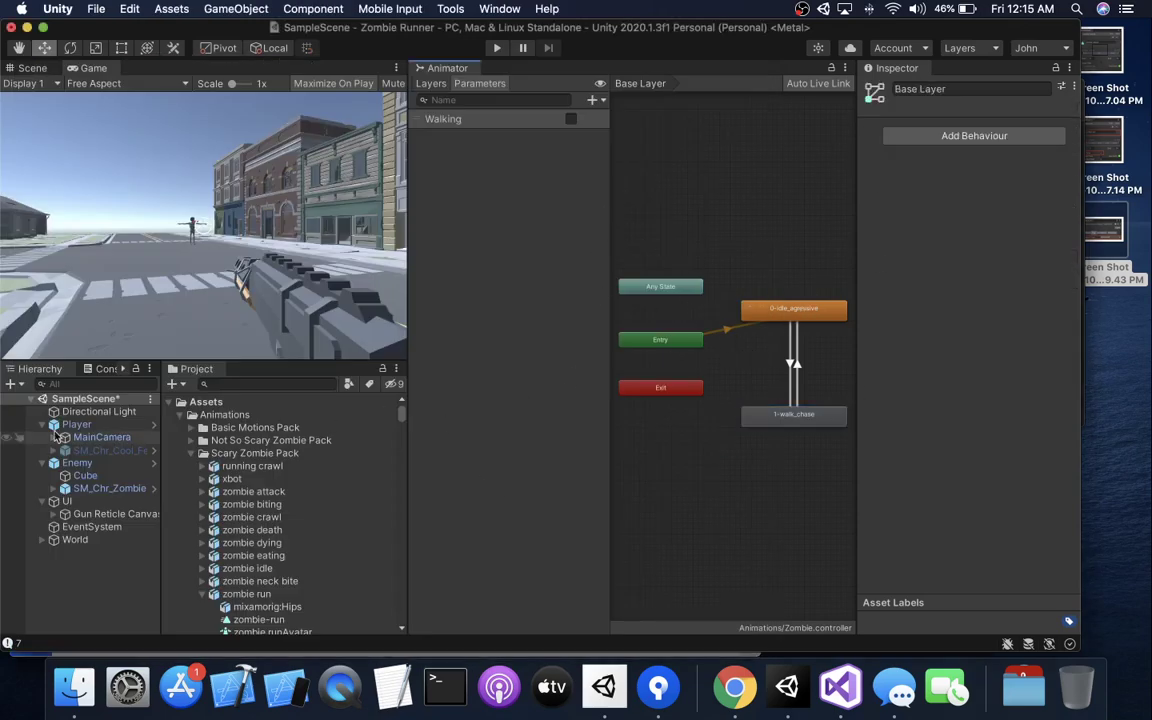
- Set the stopping distance of the Enemy object's Nav Mesh Agent to 0
left_click(77, 463)
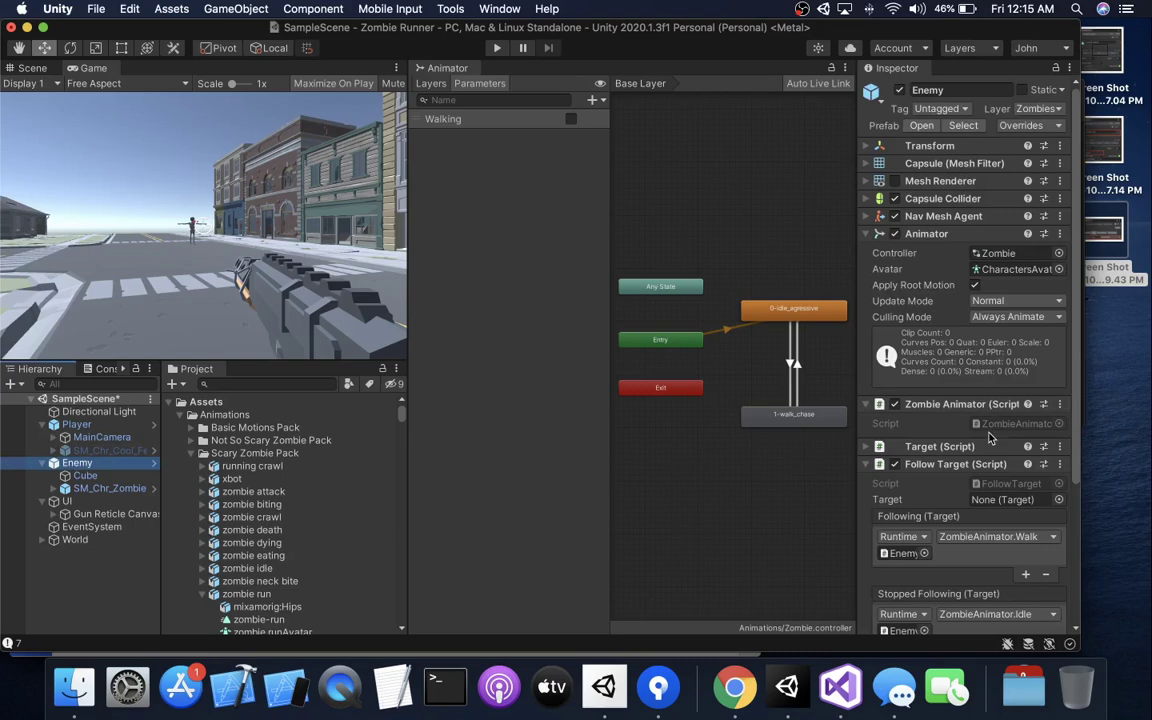
scroll(988, 425, "down", 5)
scroll(988, 433, "up", 5)
left_click(866, 233)
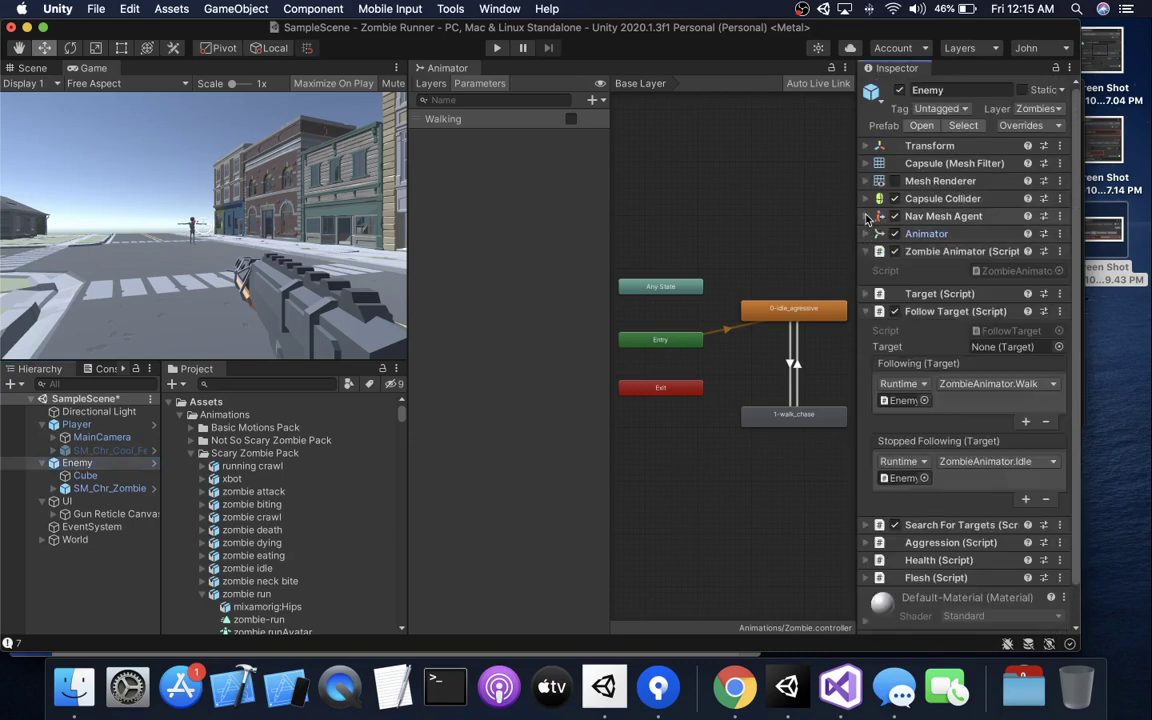
left_click(866, 216)
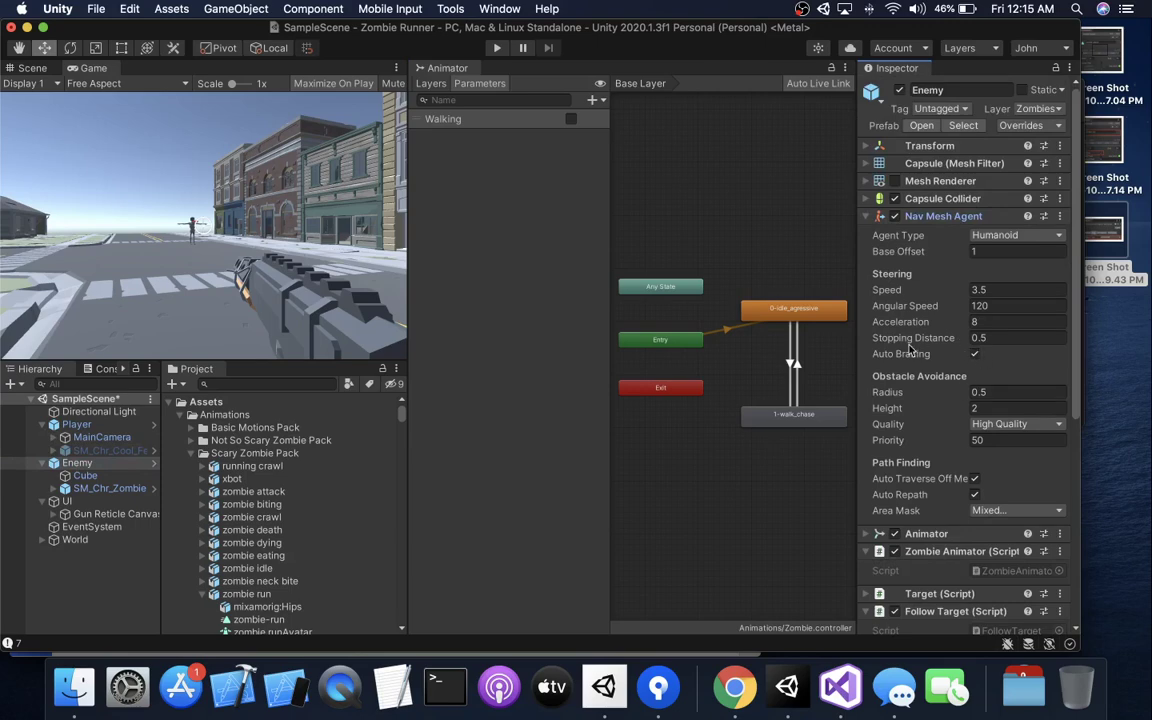
left_click(983, 337)
type("0")
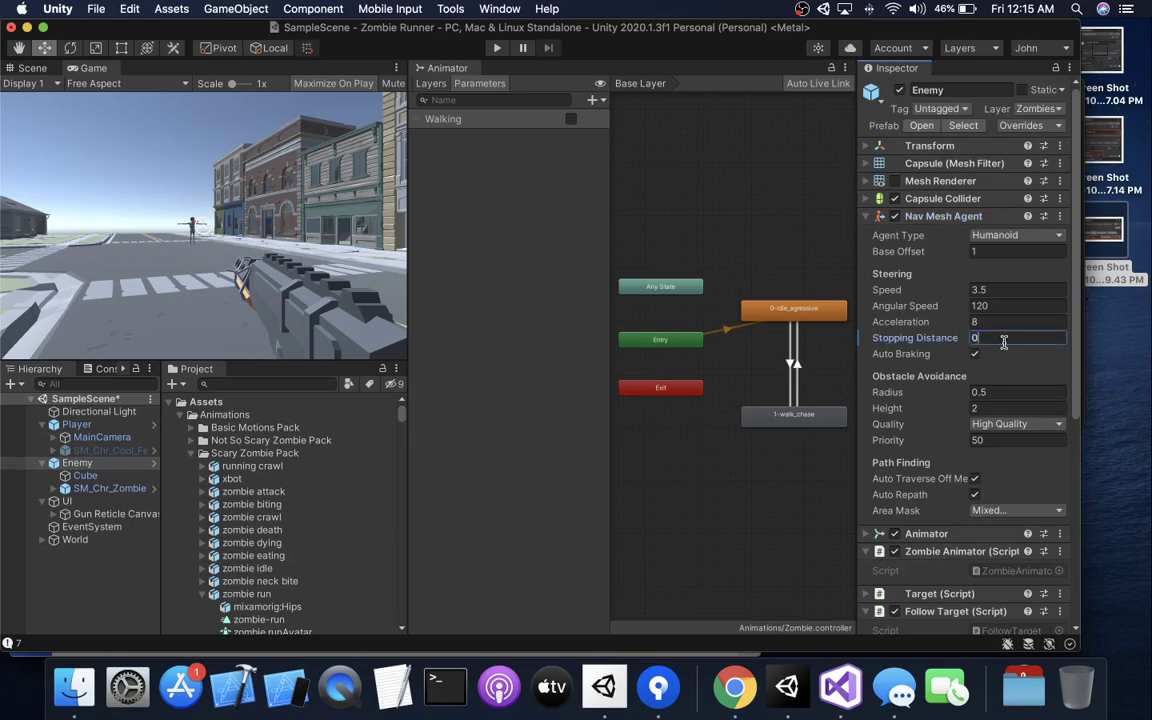
- Playtest the scene, moving toward and away from the zombie to check its chase and stopping behaviour, and stop play mode
left_click(497, 48)
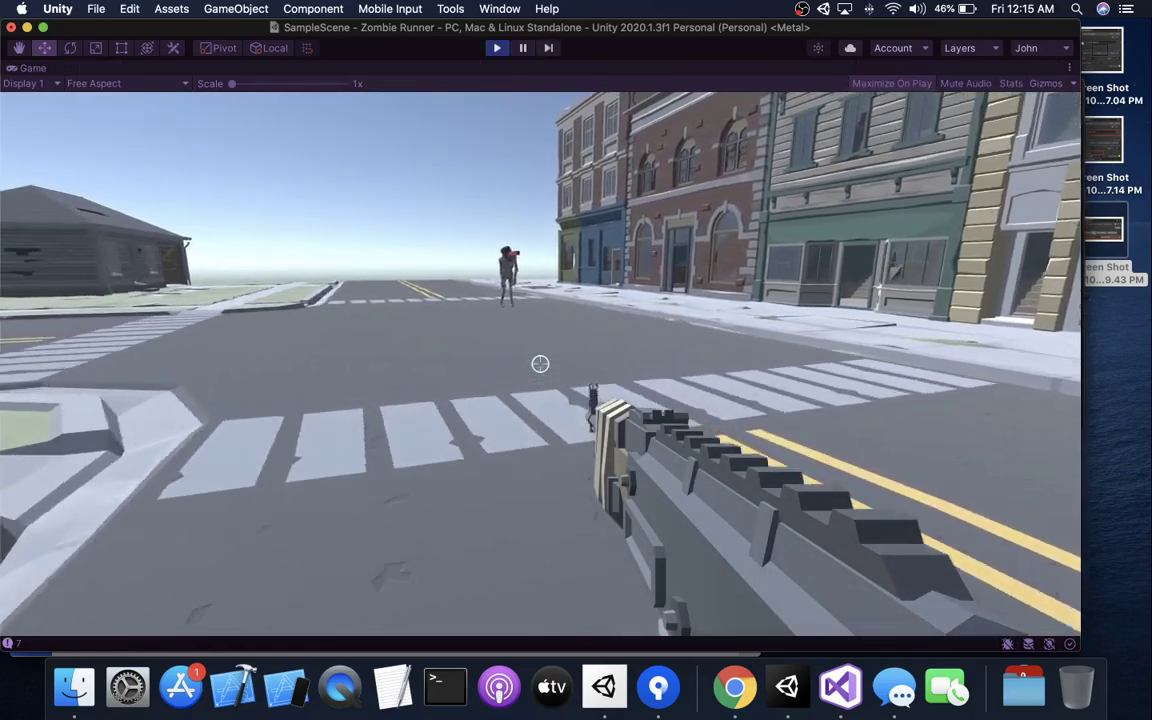
key("s")
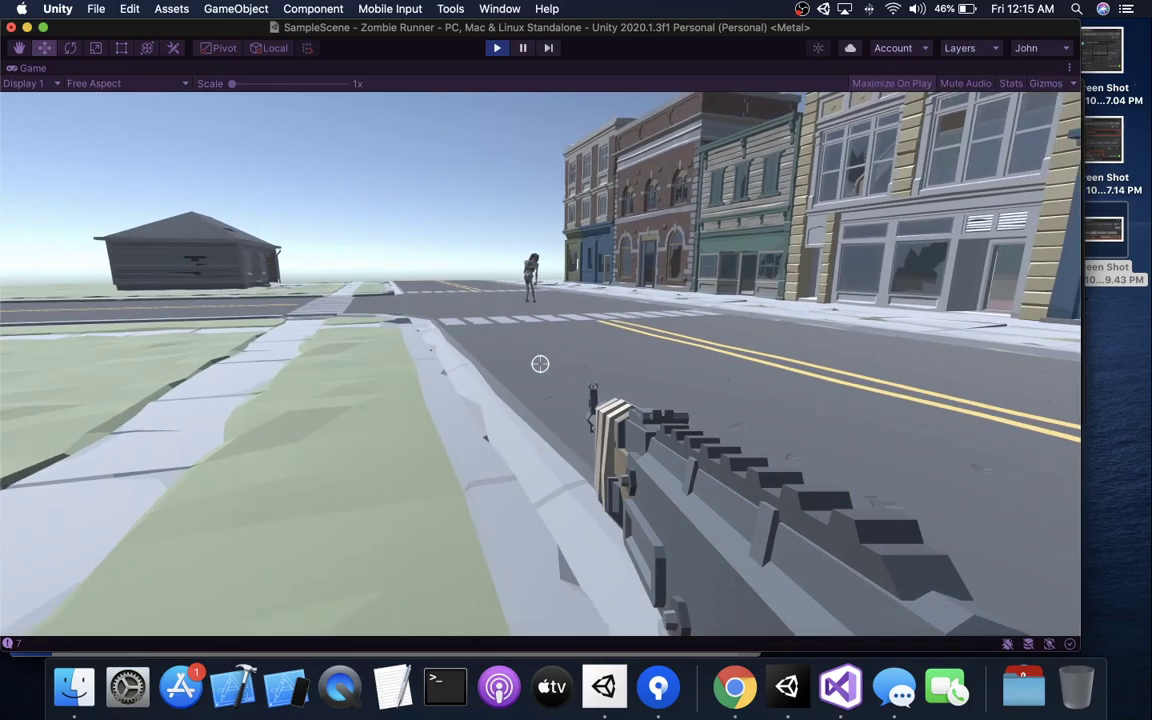
key("w")
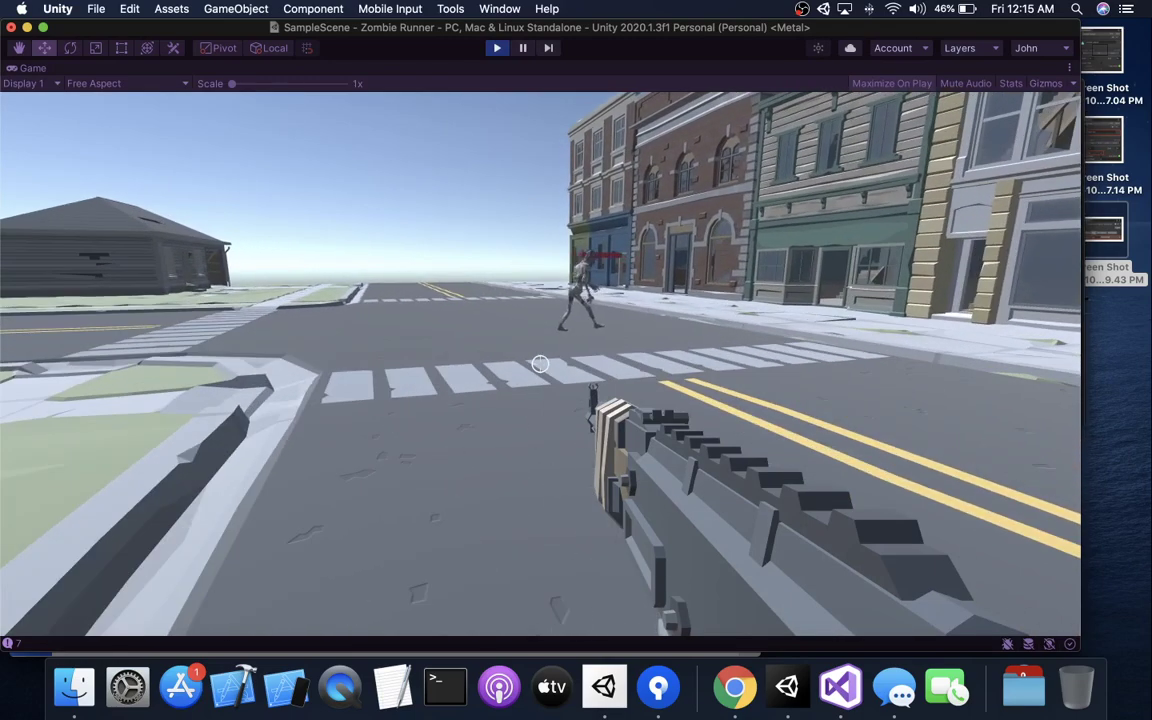
key("s")
key("a")
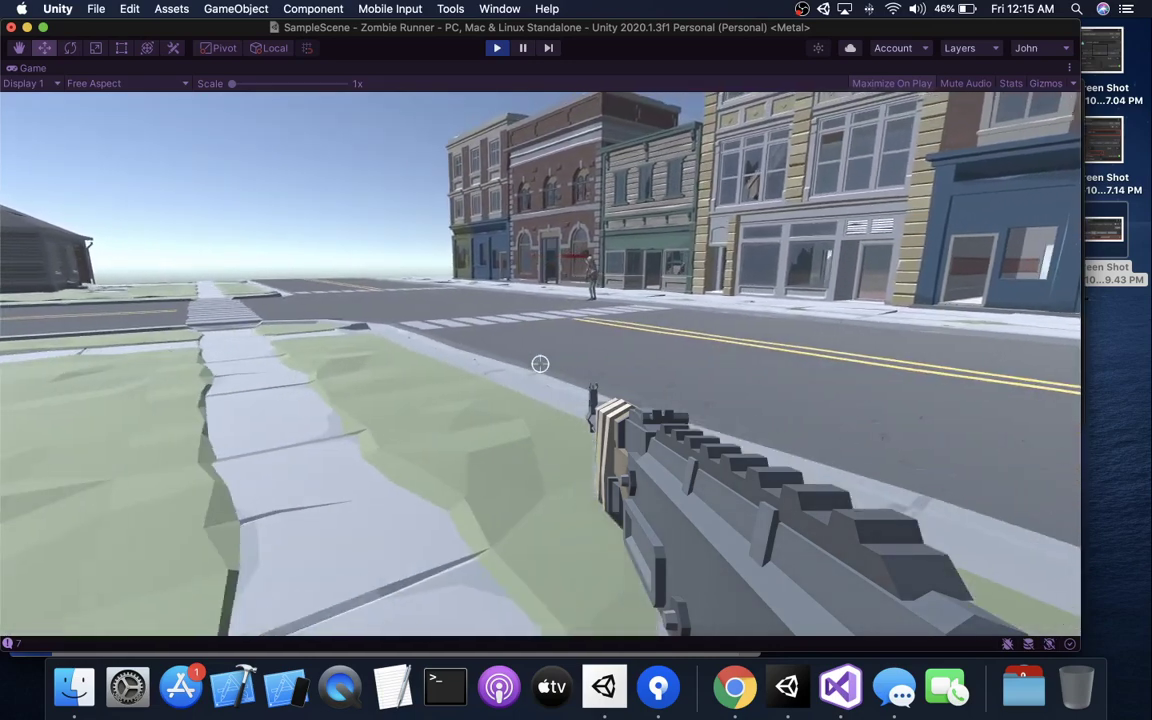
key("a")
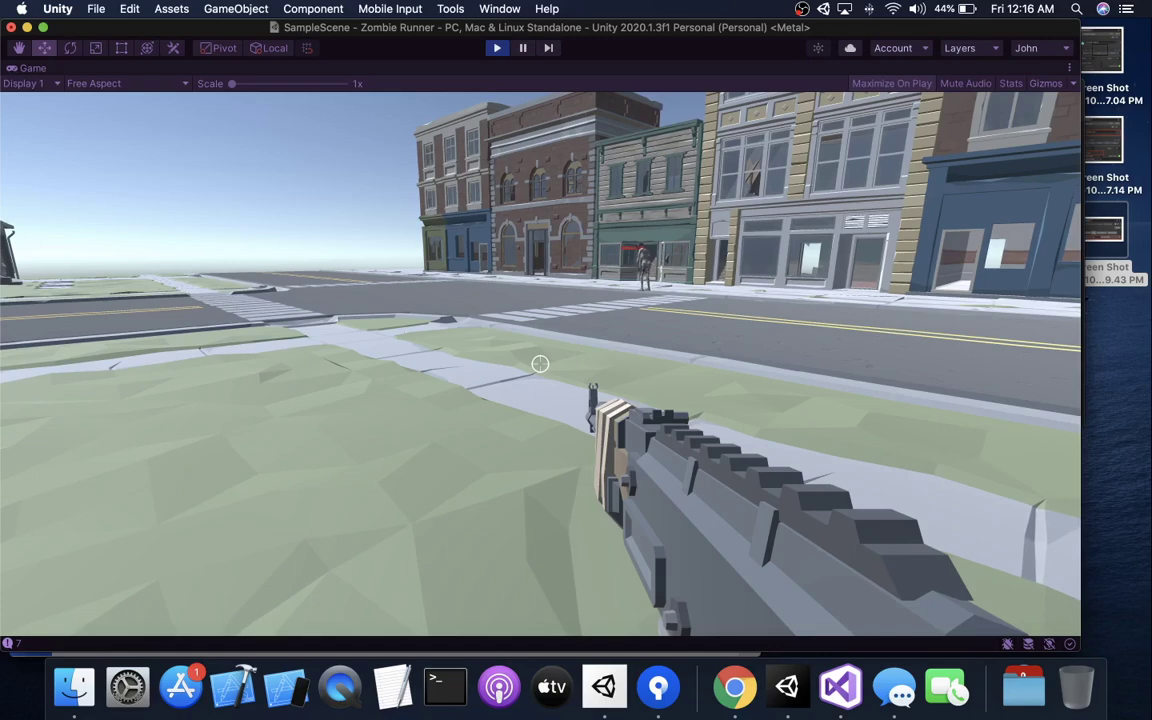
key("w")
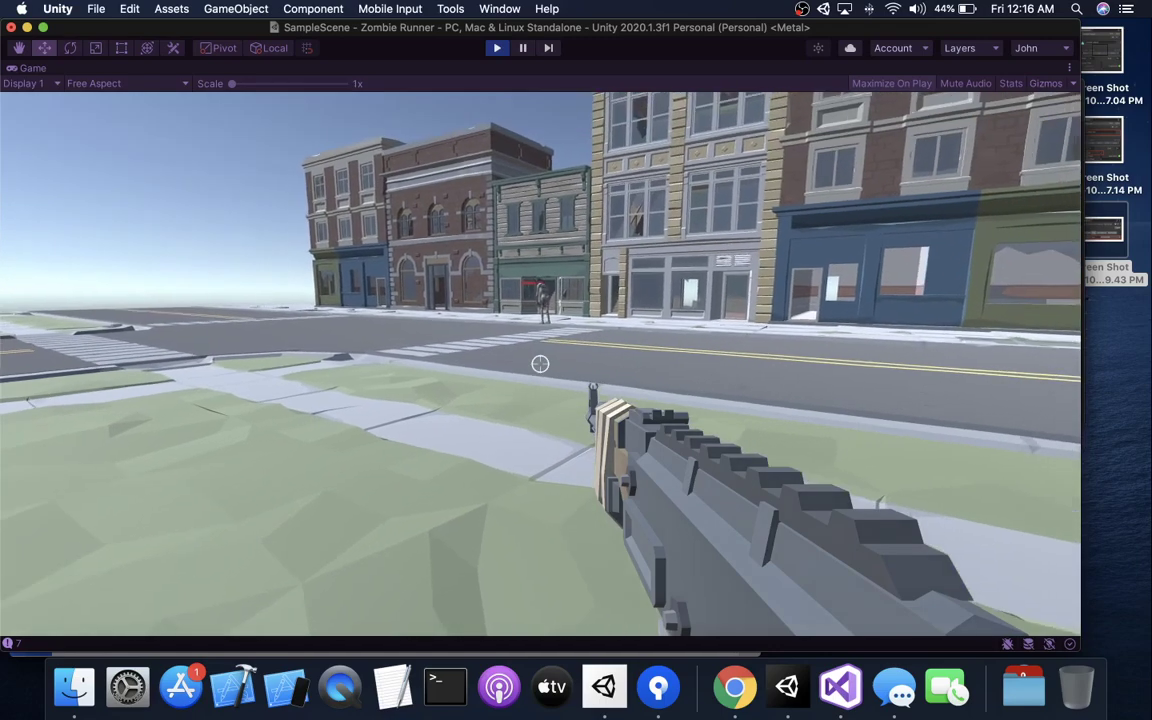
key("w")
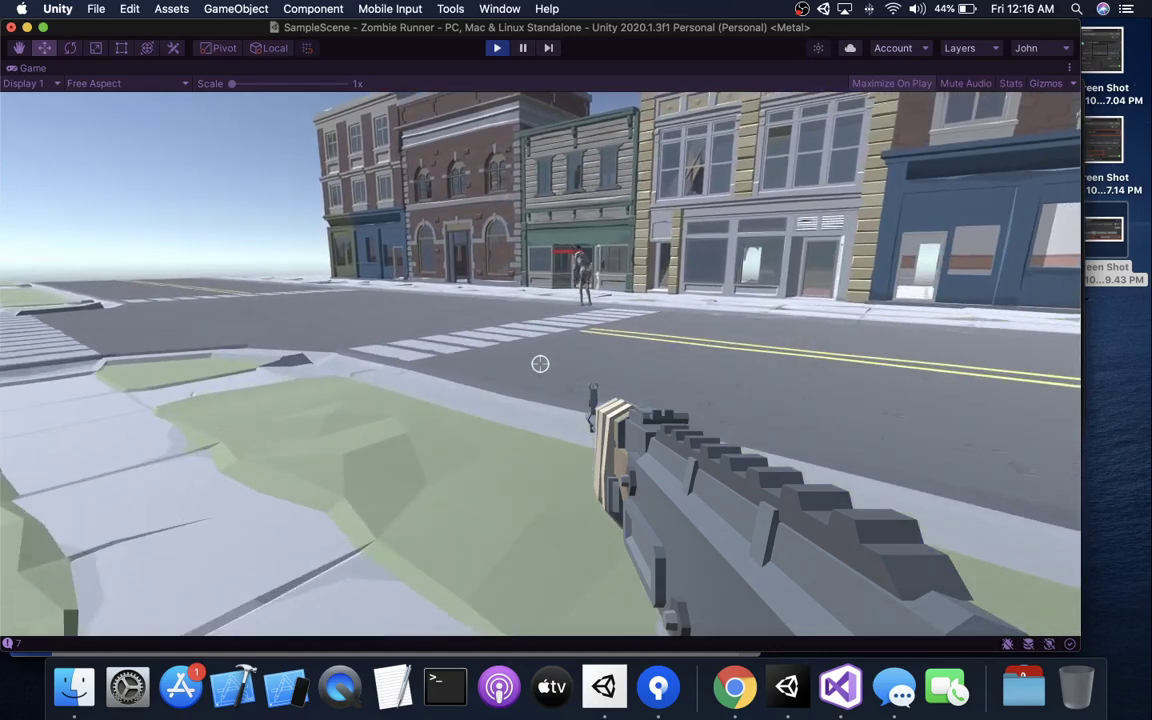
key("w")
key("s")
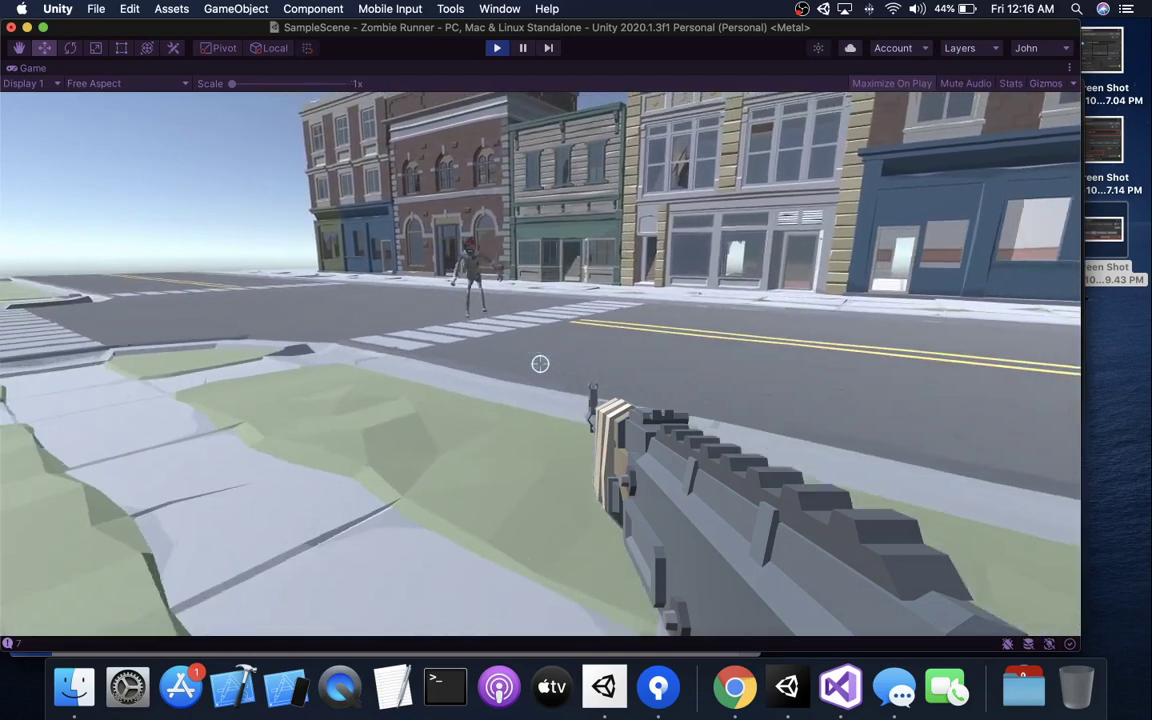
key("s")
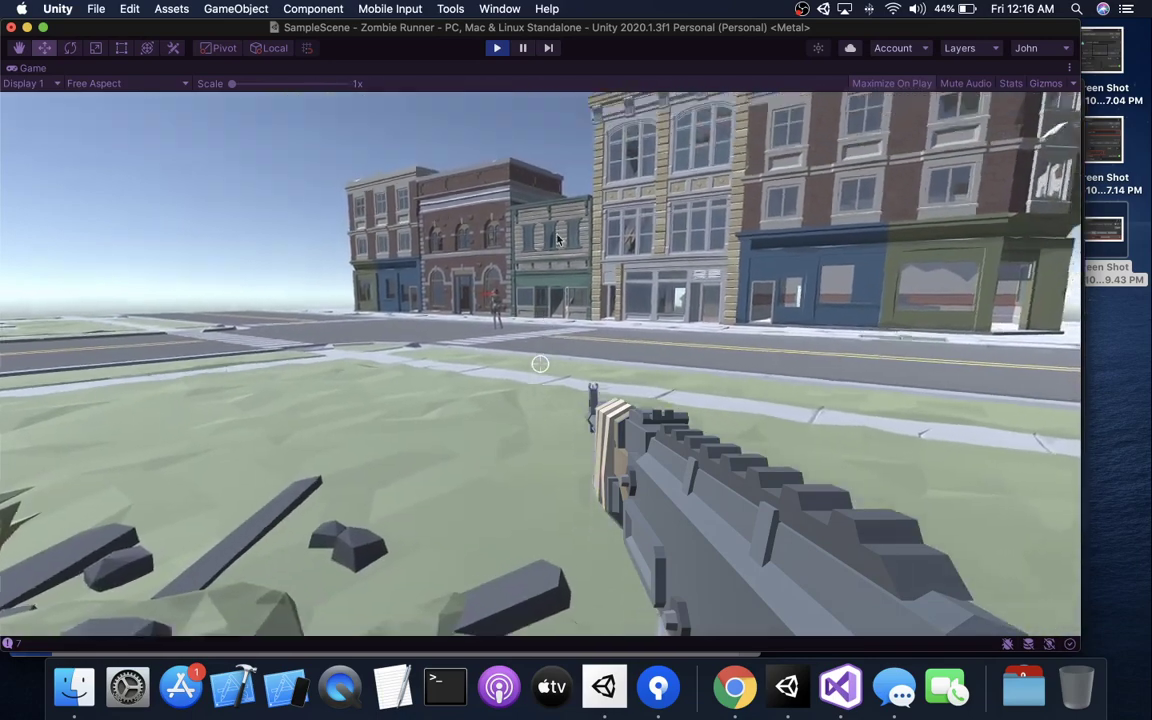
key("Escape")
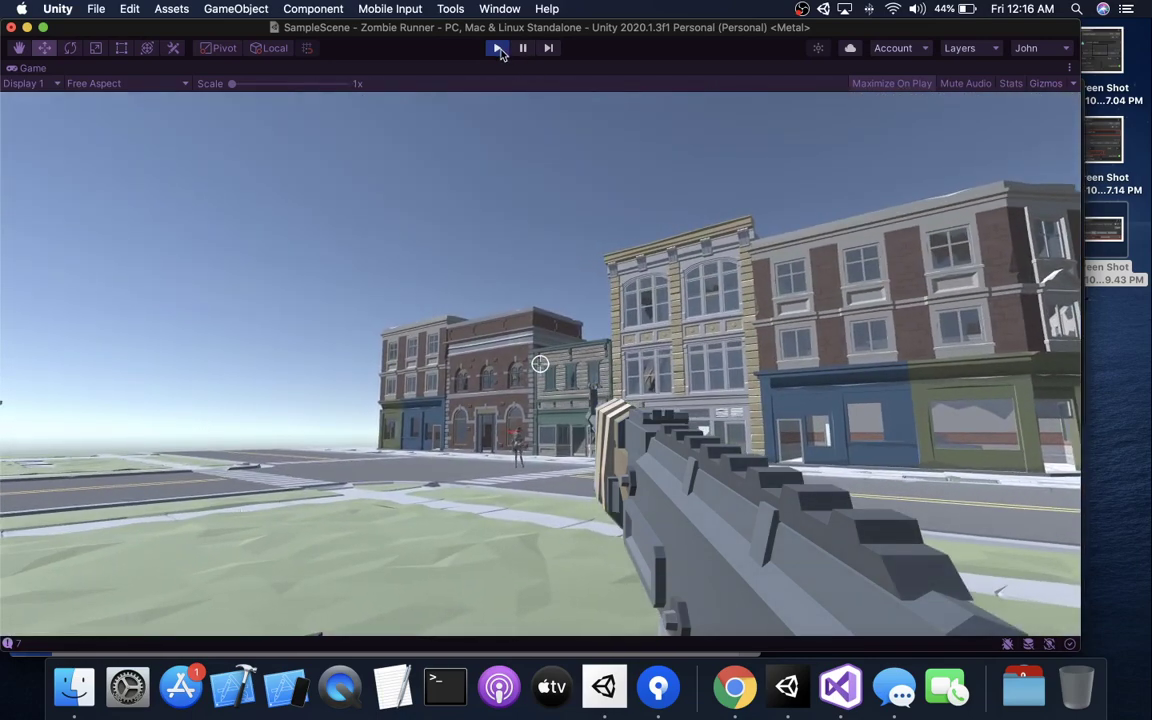
left_click(499, 49)
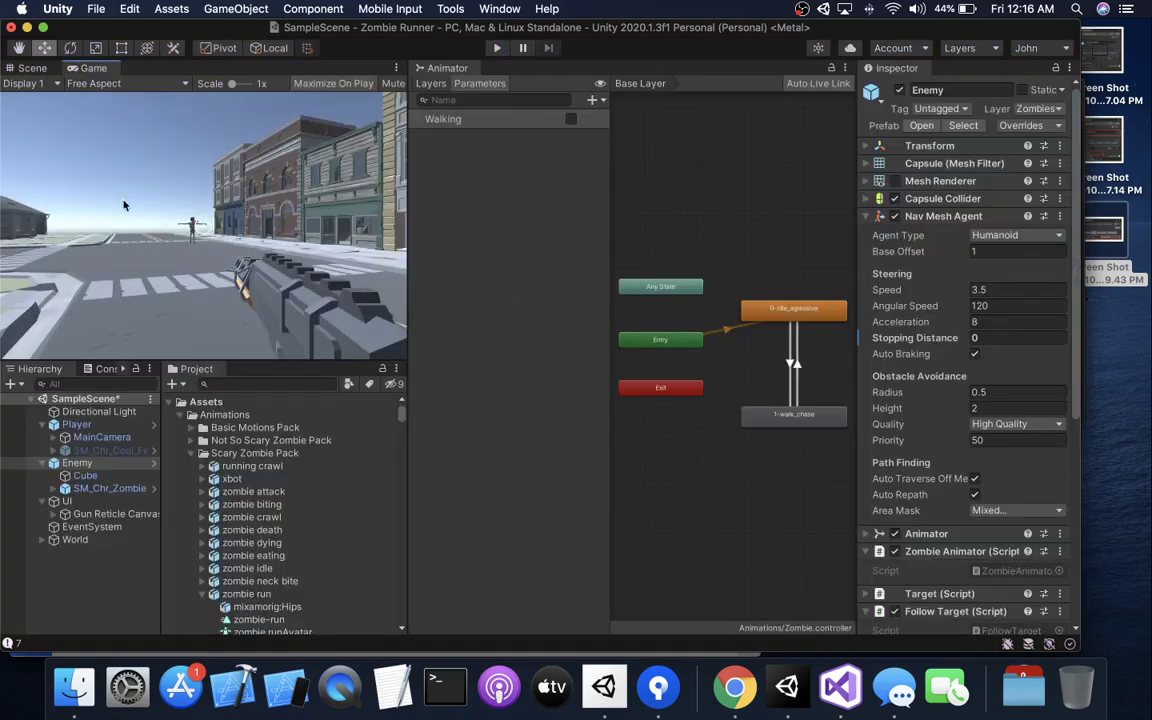
- Set the stopping distance of the Enemy object's Nav Mesh Agent to 0.5
left_click(985, 338)
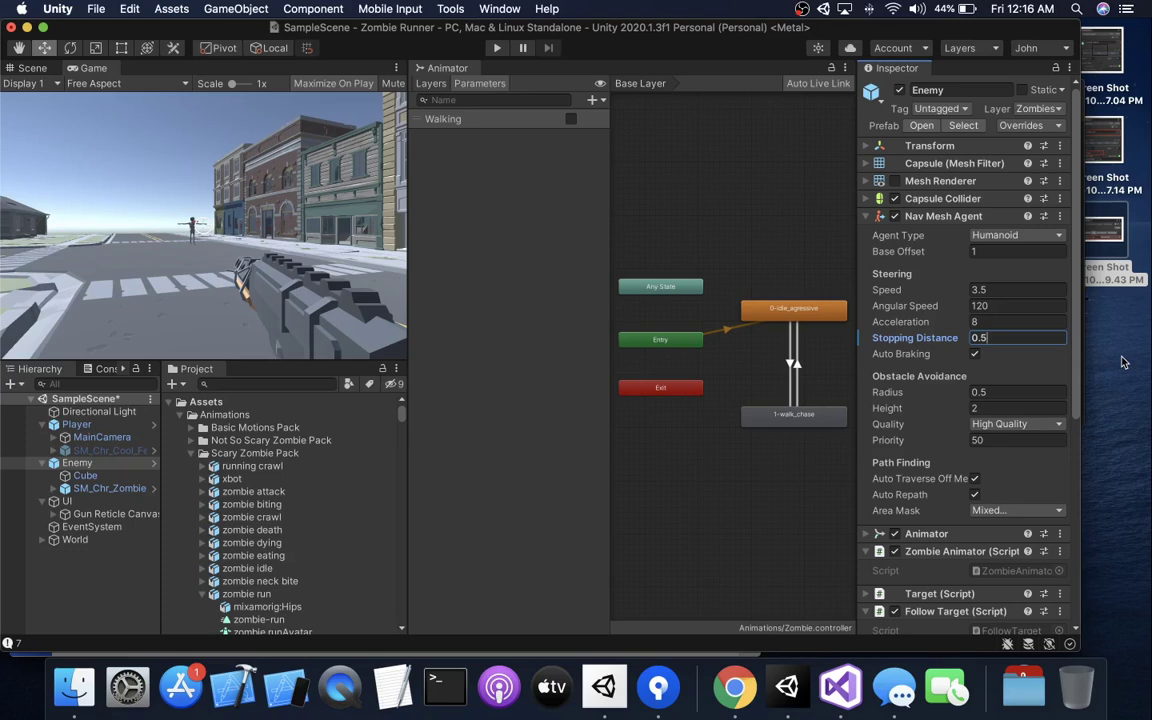
- In Visual Studio, comment out the agent.isStopped = false line in the FollowTarget script's SetTarget method, and return to Unity
left_click(845, 684)
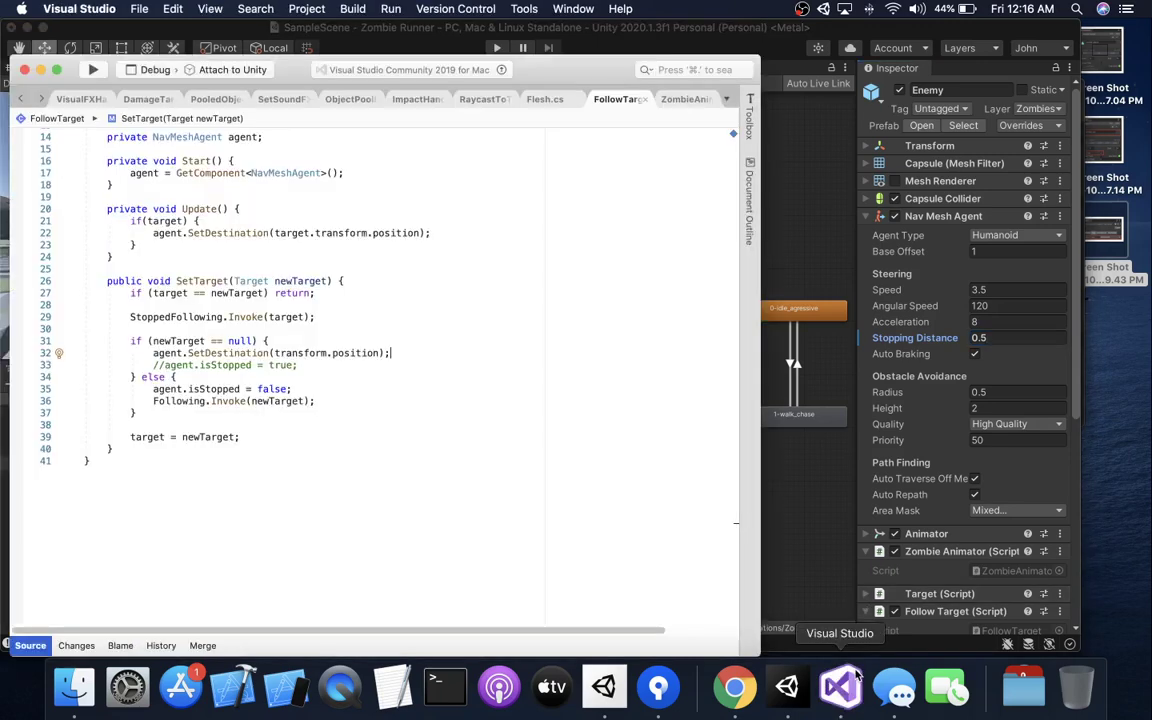
double_click(251, 355)
double_click(226, 365)
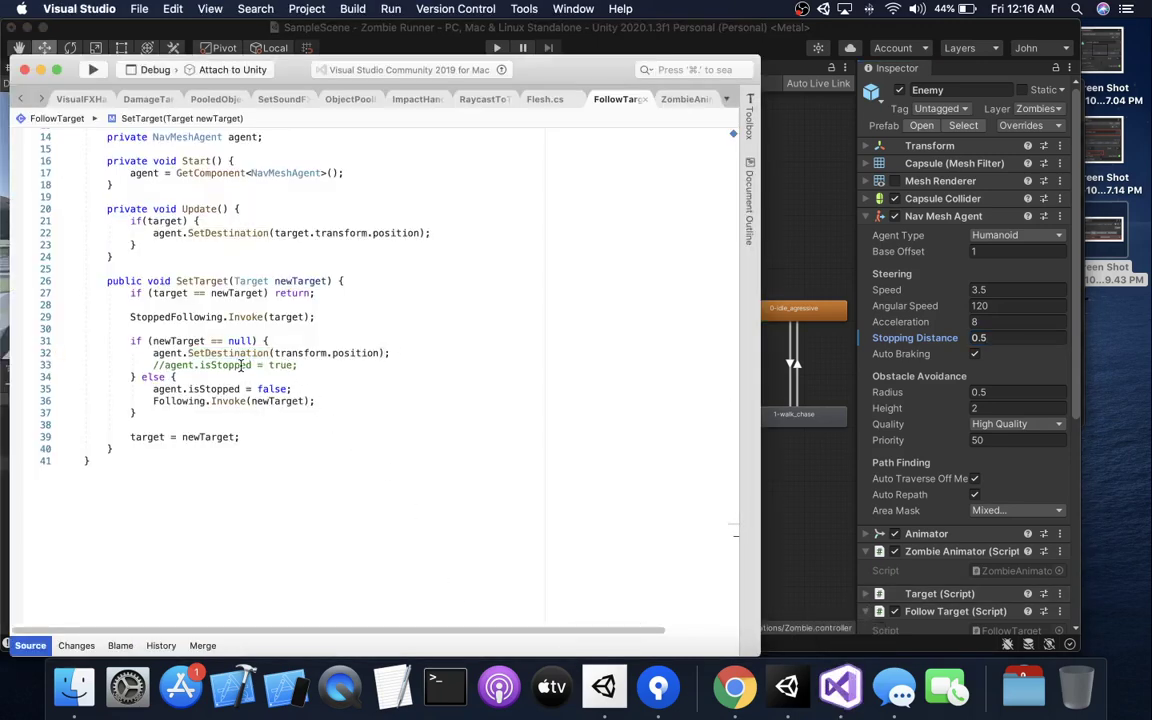
left_click(296, 366)
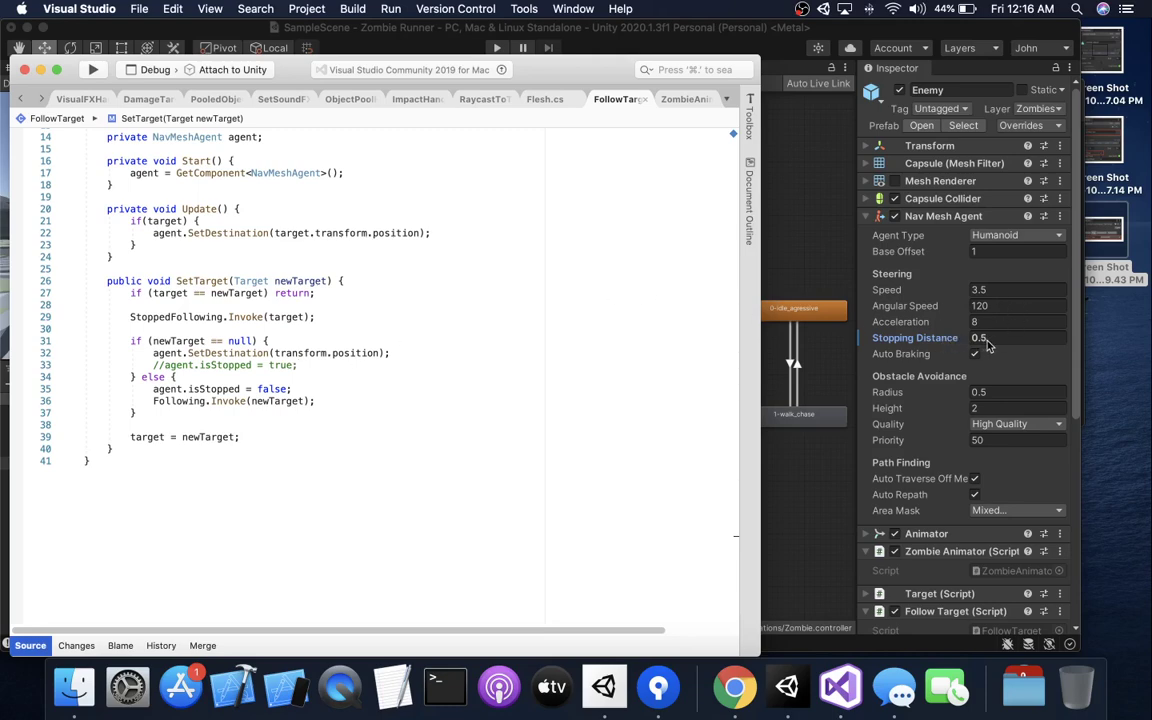
left_click(300, 389)
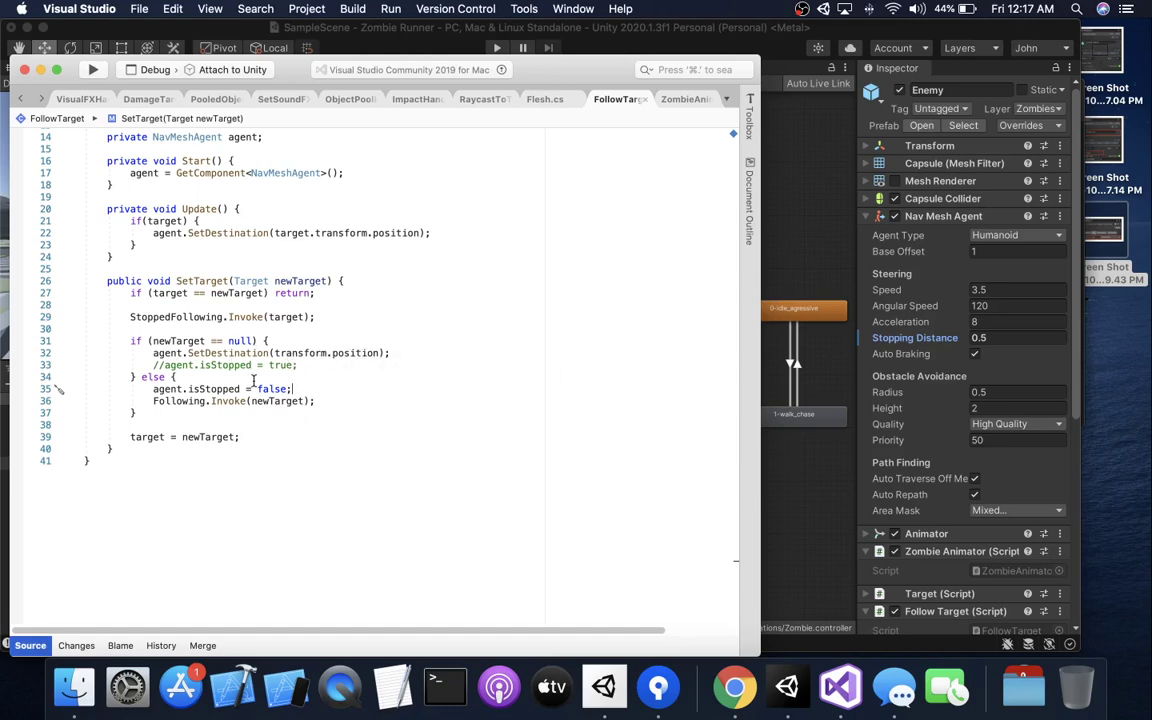
triple_click(304, 389)
key("super+slash")
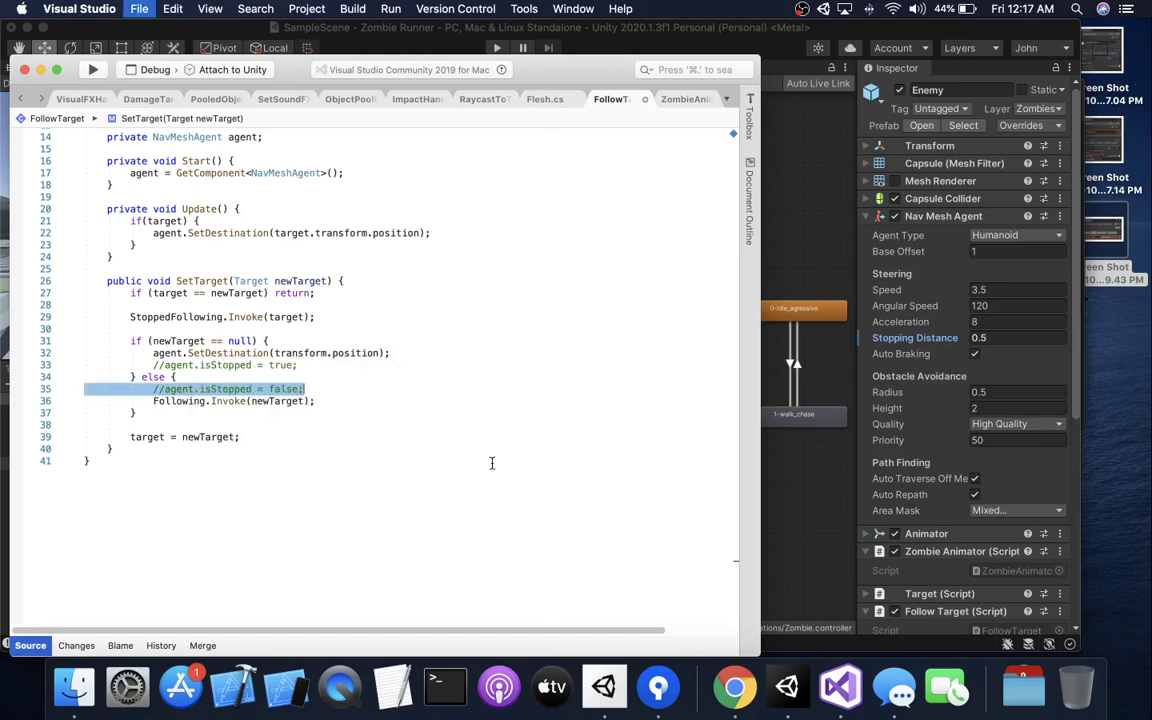
left_click(770, 258)
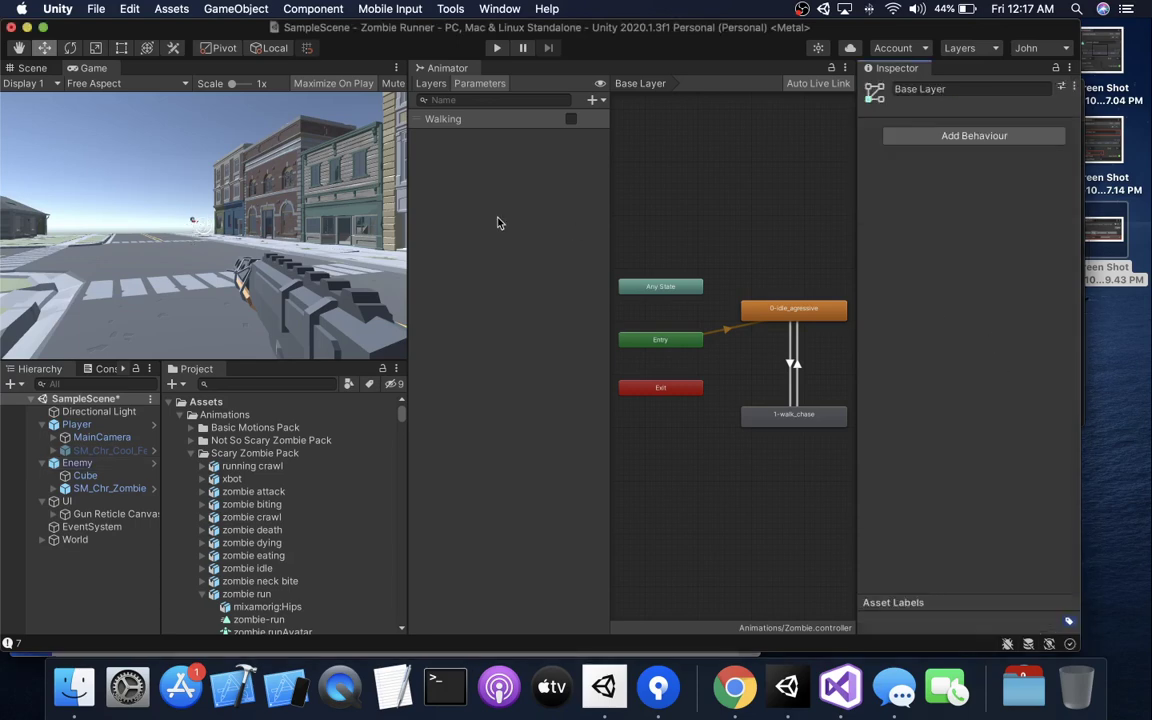
- Select the Enemy object and open its Nav Mesh Agent's stopping distance for editing
left_click(77, 463)
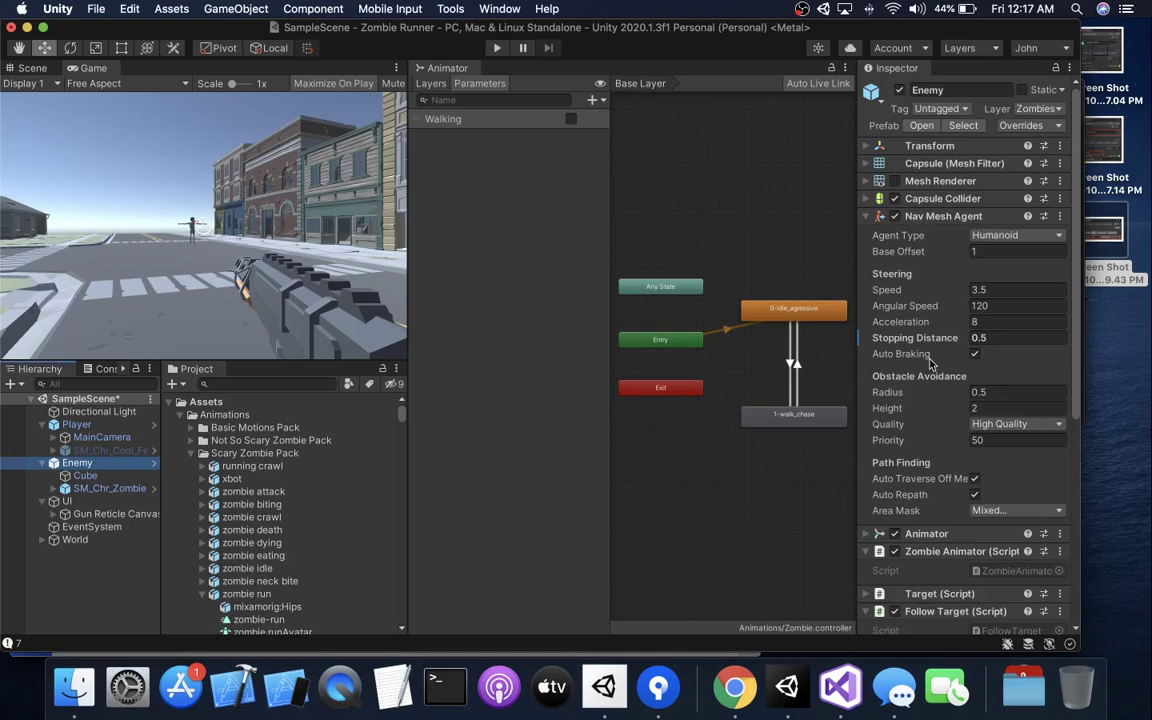
left_click(993, 338)
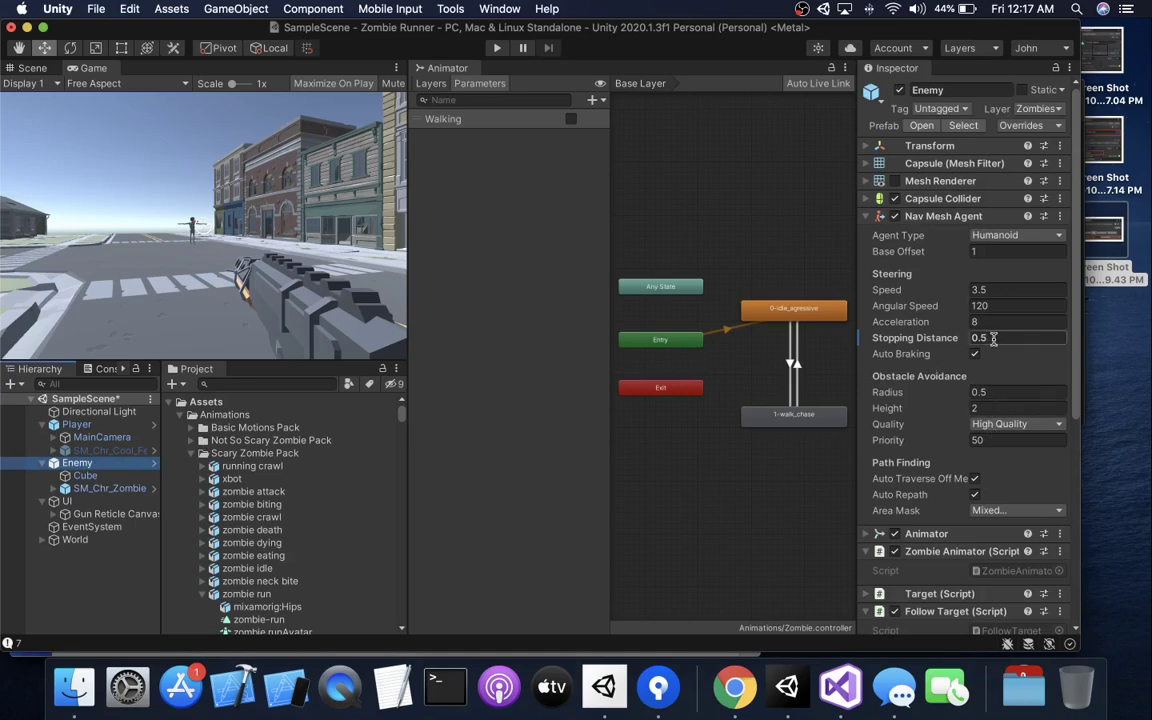